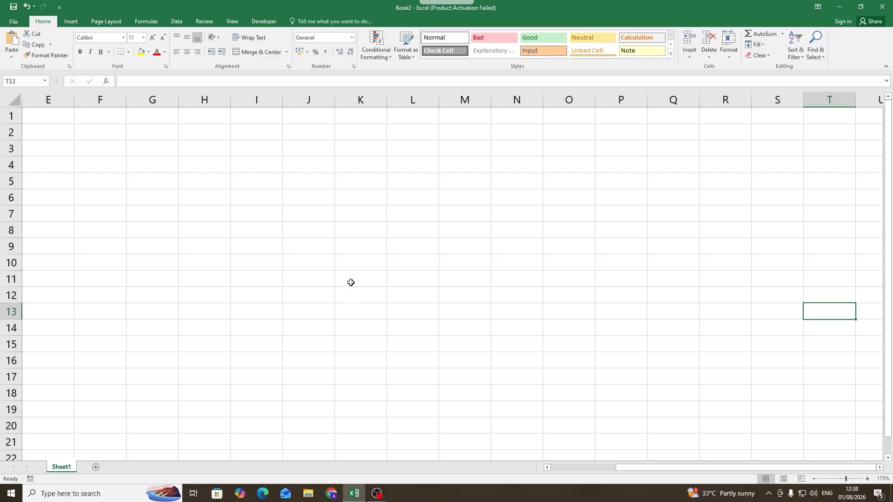
{"action": "left_click", "coordinate": [342, 263]}
{"action": "left_click_drag", "start_coordinate": [257, 195], "coordinate": [434, 369]}
{"action": "left_click", "coordinate": [198, 186]}
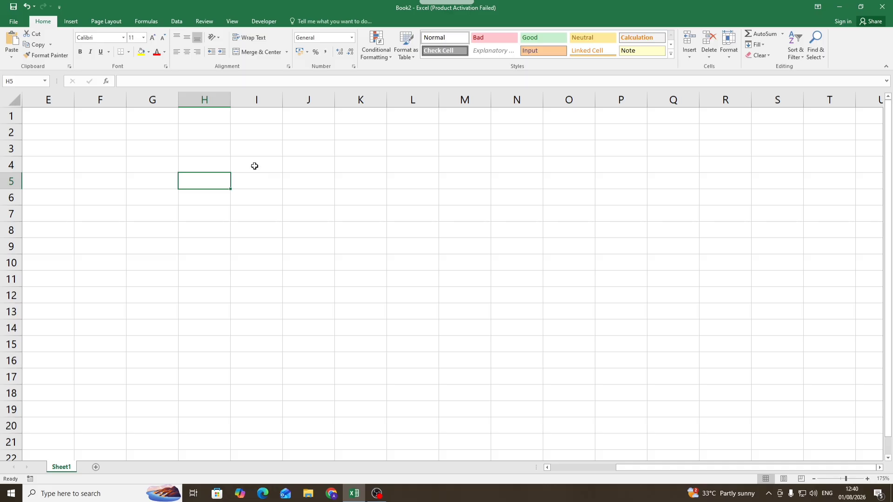
{"action": "left_click", "coordinate": [268, 197]}
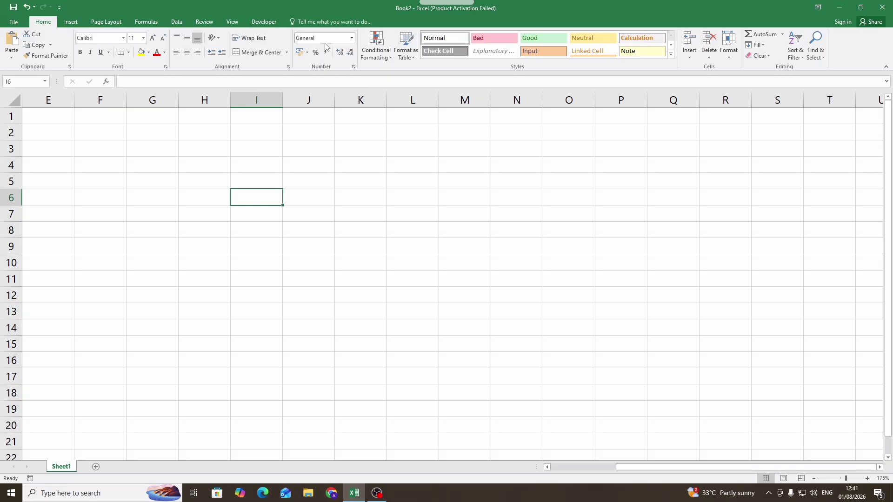
Restore the workbook window to a smaller floating size and maximize it again.
{"action": "double_click", "coordinate": [398, 13]}
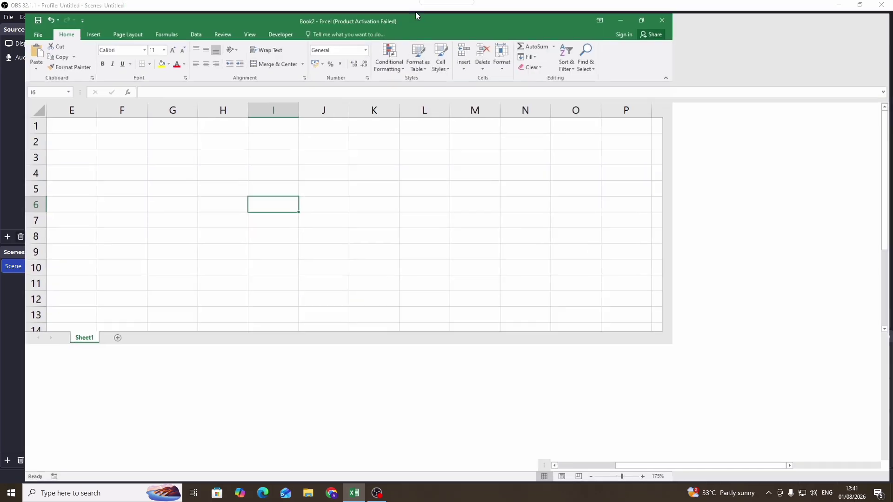
{"action": "double_click", "coordinate": [415, 14]}
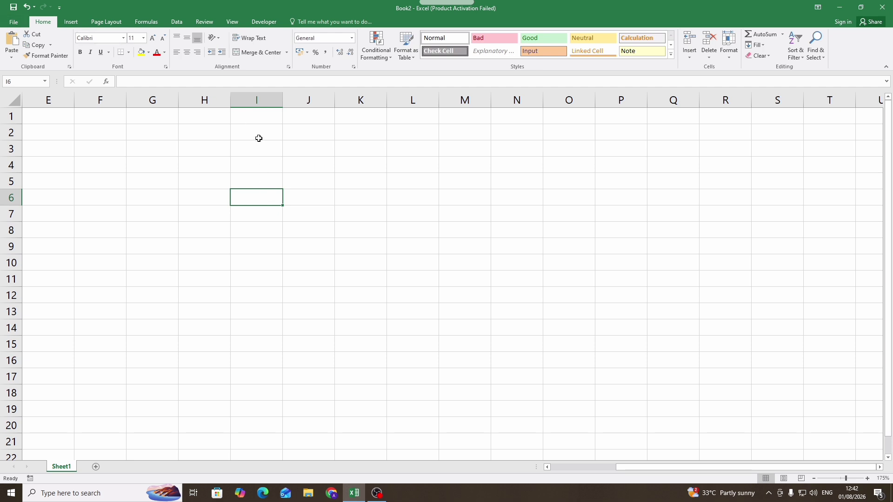
Enter the file extension .xlsx in cell I6 and the sample file name bonus.xlsx in cell J6.
{"action": "type", "text": "."}
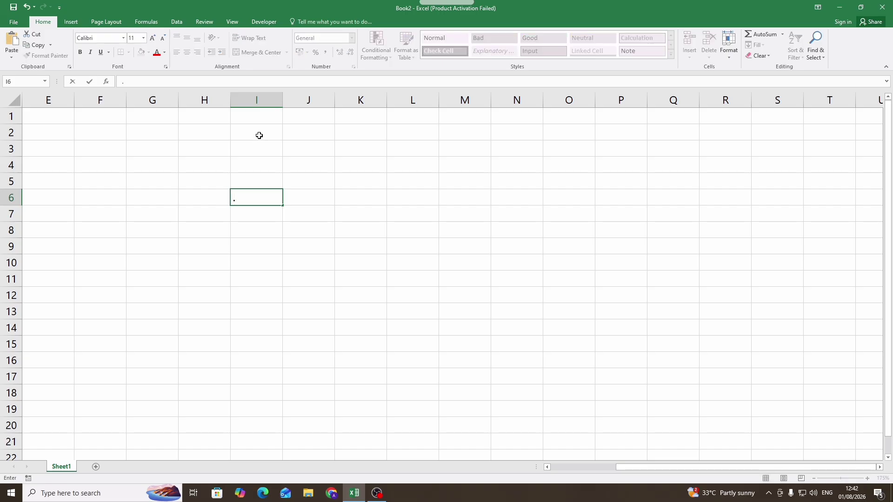
{"action": "type", "text": "xlsx"}
{"action": "left_click", "coordinate": [290, 198]}
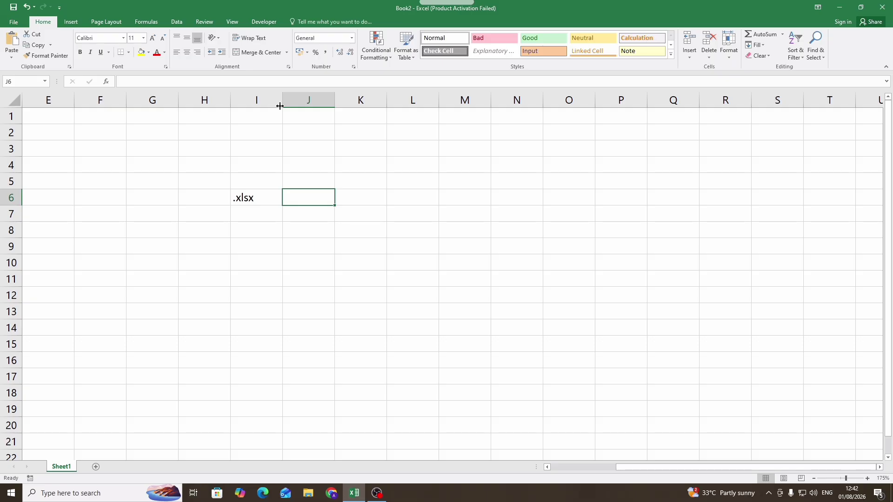
{"action": "type", "text": "bou"}
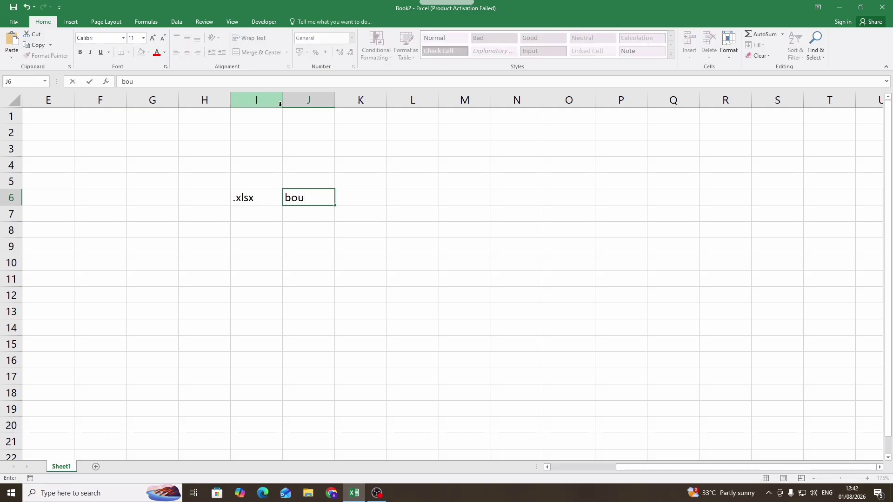
{"action": "key", "text": "BackSpace"}
{"action": "type", "text": "nus."}
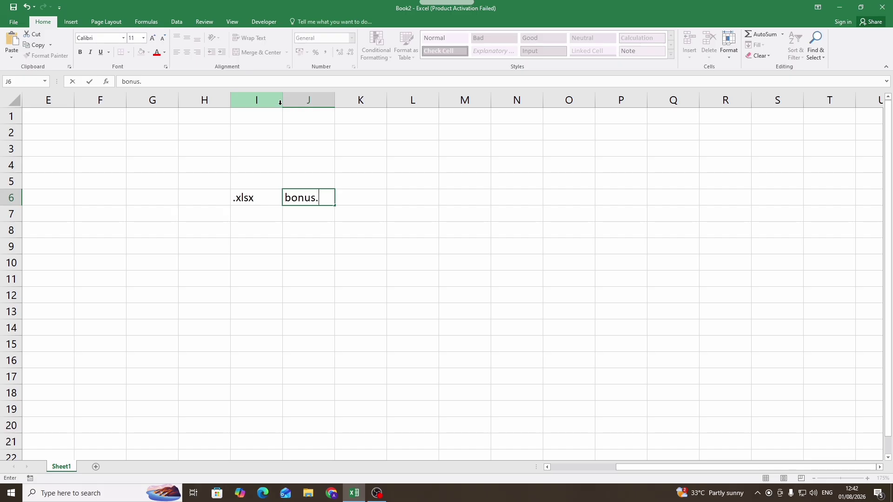
{"action": "type", "text": "xlsx"}
{"action": "key", "text": "Return"}
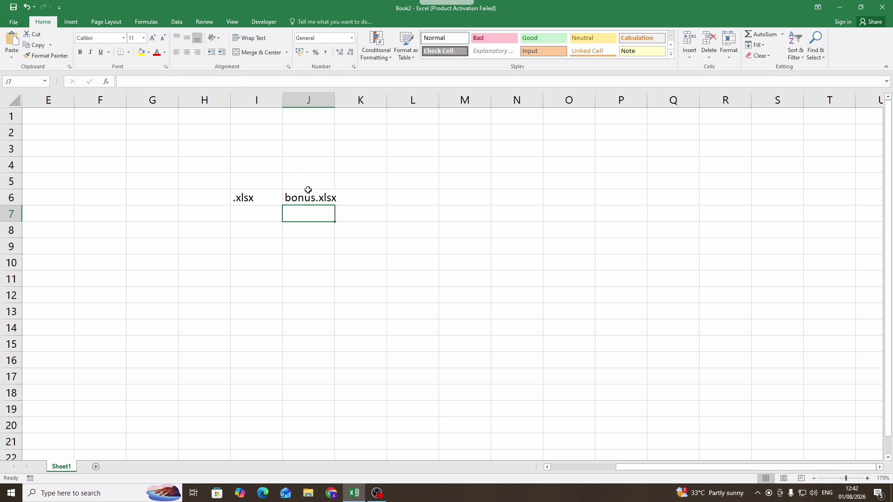
Clear the sample file extension and file name from the range I5:K7.
{"action": "left_click", "coordinate": [308, 195]}
{"action": "left_click_drag", "start_coordinate": [256, 185], "coordinate": [351, 210]}
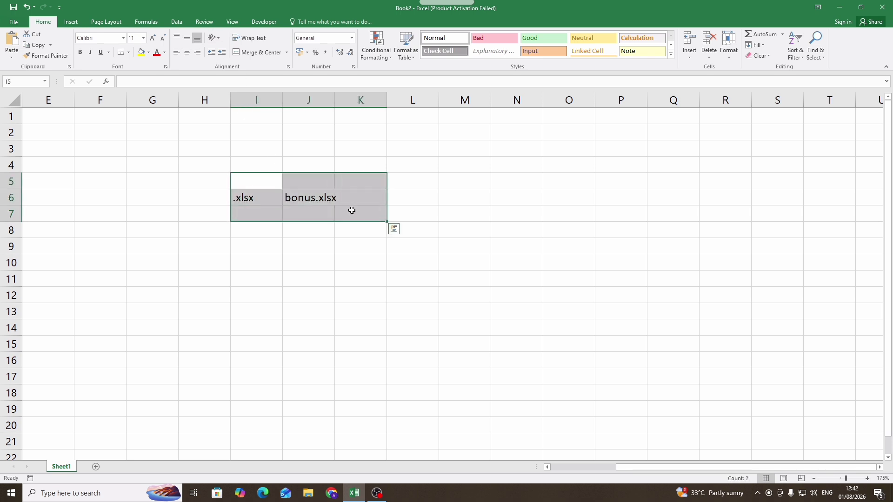
{"action": "key", "text": "Delete"}
{"action": "left_click", "coordinate": [416, 189]}
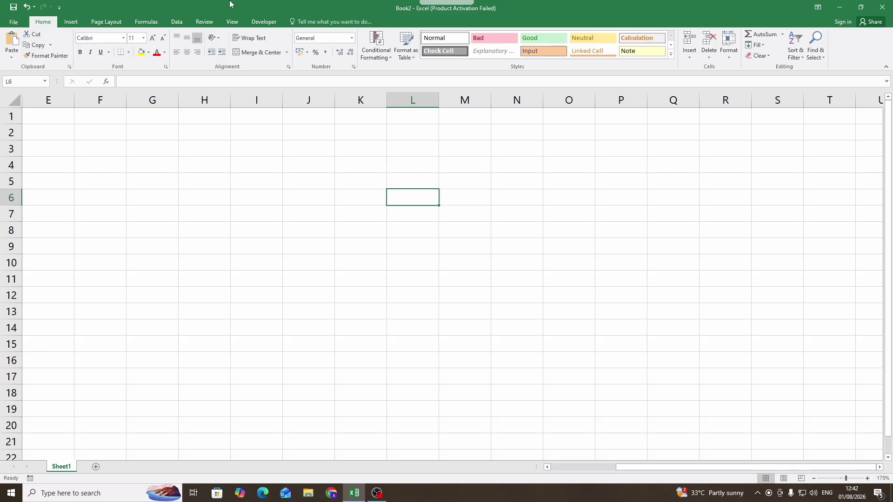
Add the Page Layout view command to the Quick Access Toolbar.
{"action": "right_click", "coordinate": [79, 5]}
{"action": "left_click", "coordinate": [173, 12]}
{"action": "left_click", "coordinate": [238, 23]}
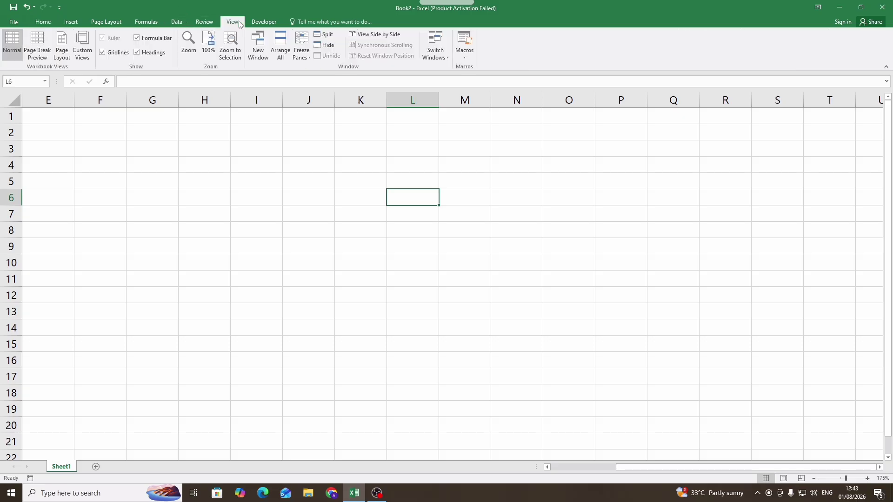
{"action": "right_click", "coordinate": [60, 59]}
{"action": "left_click", "coordinate": [74, 64]}
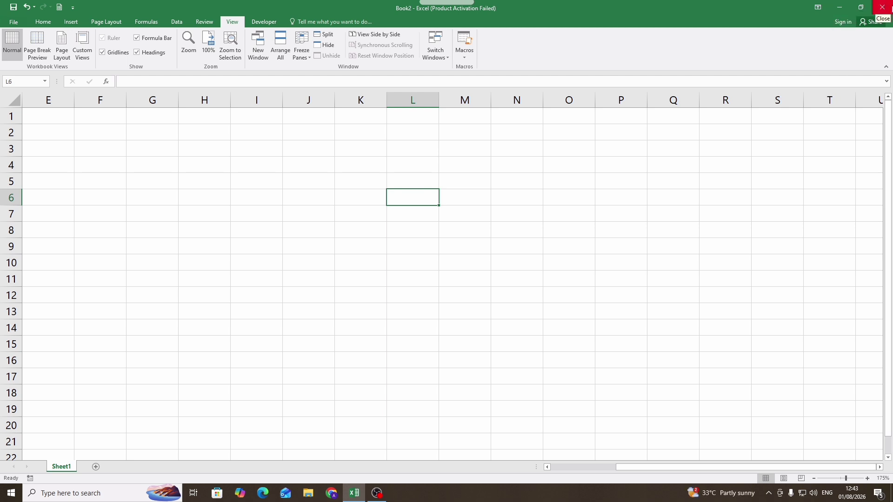
Minimize and reopen the workbook window, and switch it to a smaller size and back to full screen.
{"action": "left_click", "coordinate": [845, 7]}
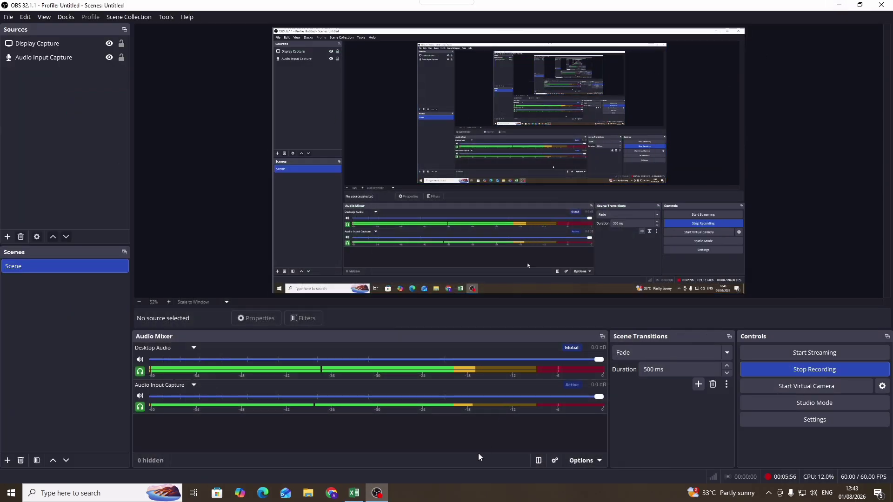
{"action": "right_click", "coordinate": [451, 489]}
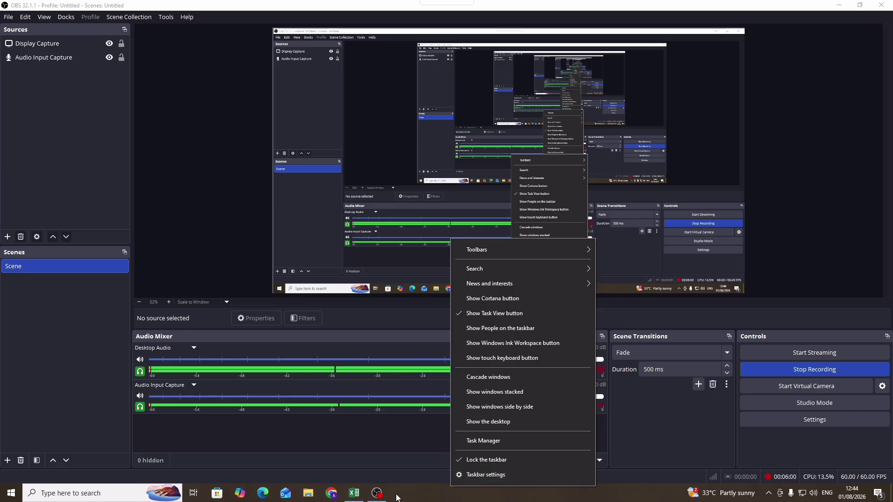
{"action": "left_click", "coordinate": [353, 493]}
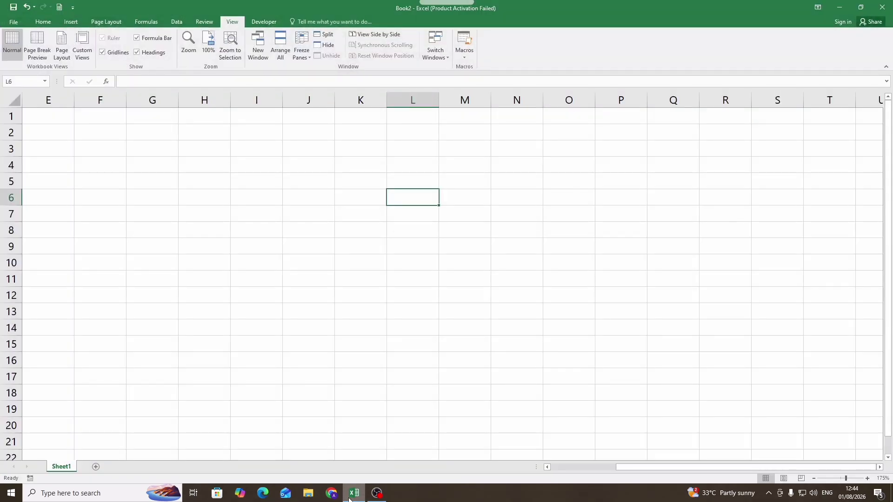
{"action": "left_click", "coordinate": [320, 263]}
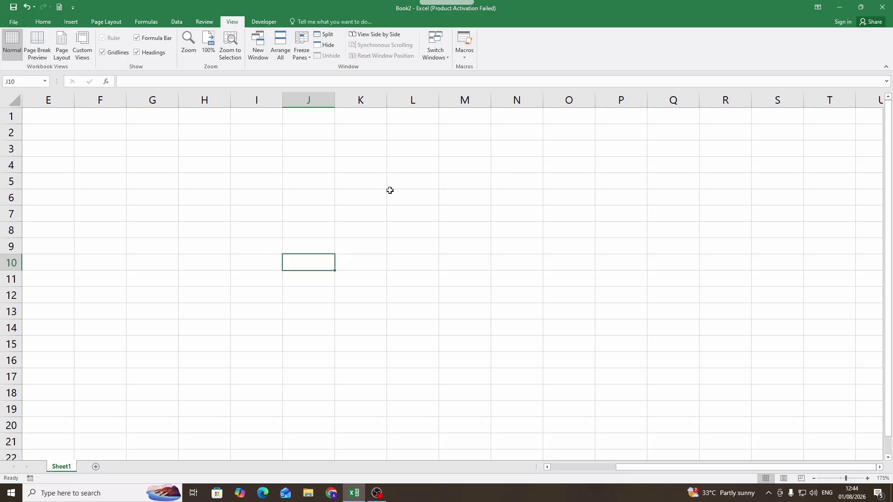
{"action": "left_click", "coordinate": [860, 8]}
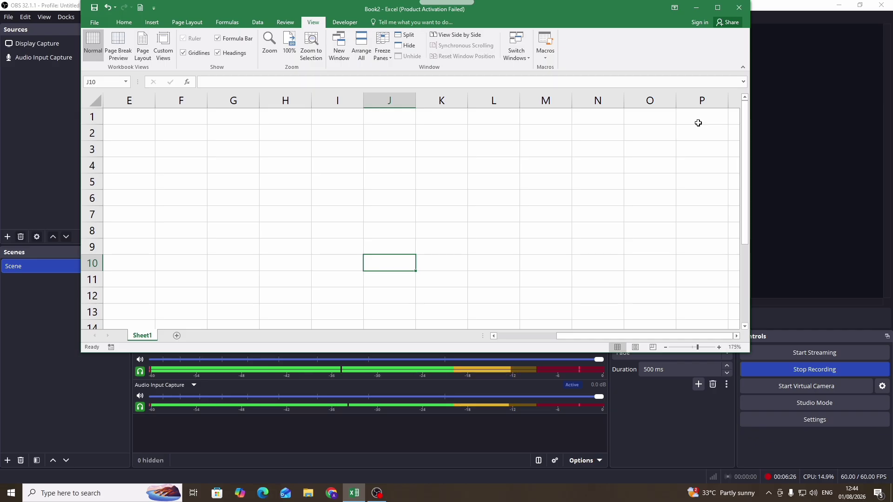
{"action": "left_click", "coordinate": [718, 8]}
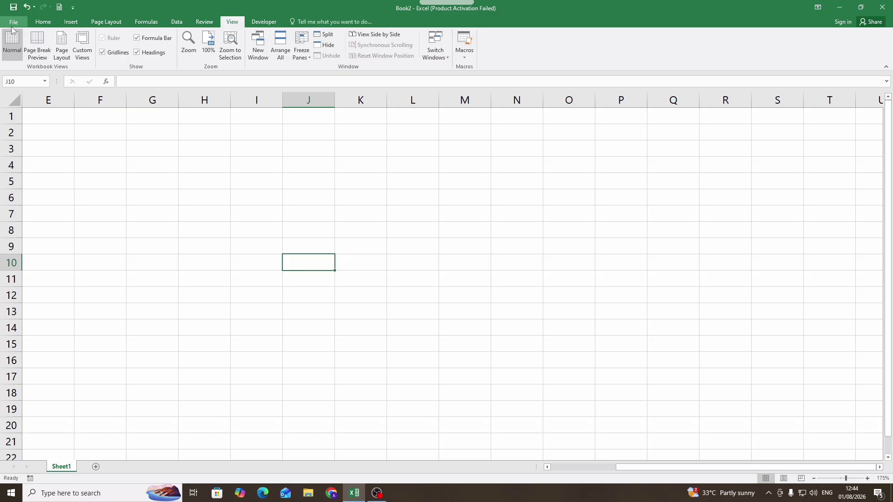
Enter the value 2013 in cell J10.
{"action": "type", "text": "201"}
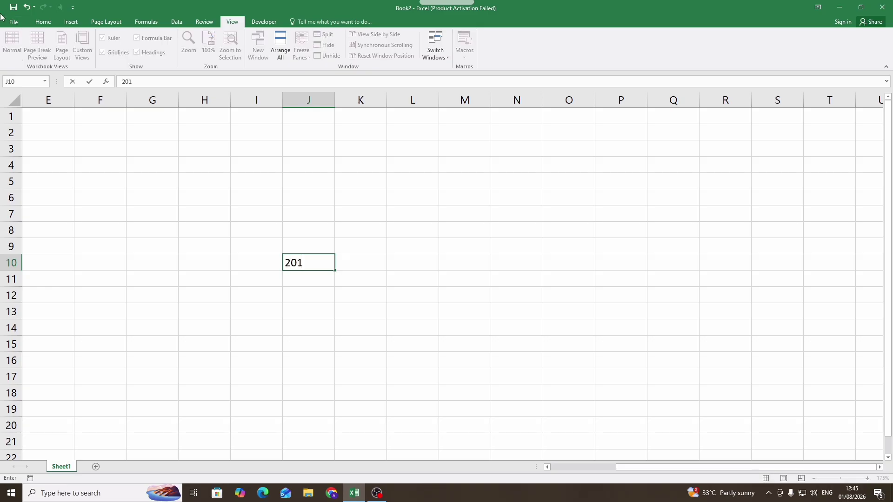
{"action": "type", "text": "3"}
{"action": "left_click", "coordinate": [397, 222]}
{"action": "scroll", "coordinate": [397, 223], "scroll_direction": "up", "scroll_amount": 3}
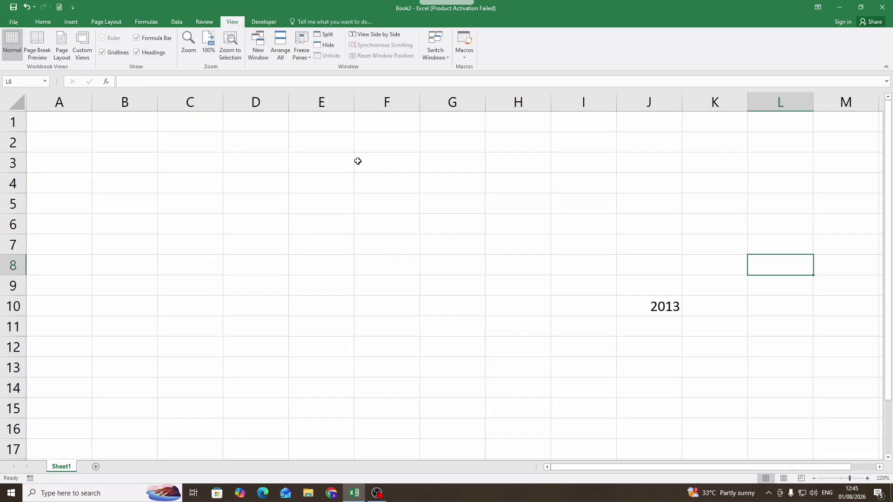
Review the available accounting number formats and the workbook's Info page without changing anything.
{"action": "left_click", "coordinate": [46, 23]}
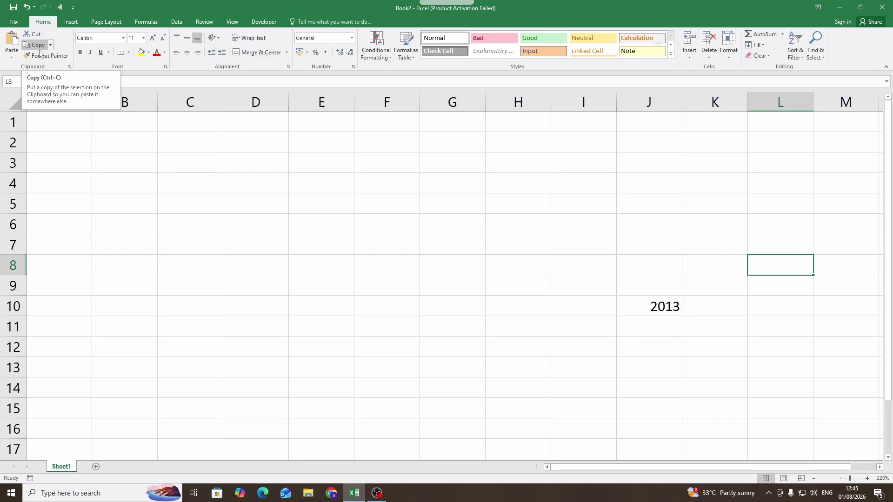
{"action": "left_click", "coordinate": [307, 52]}
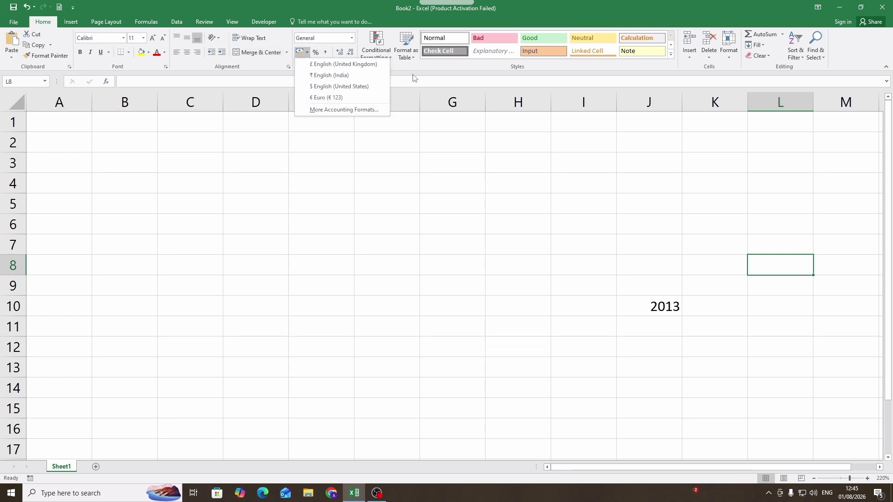
{"action": "left_click", "coordinate": [437, 81]}
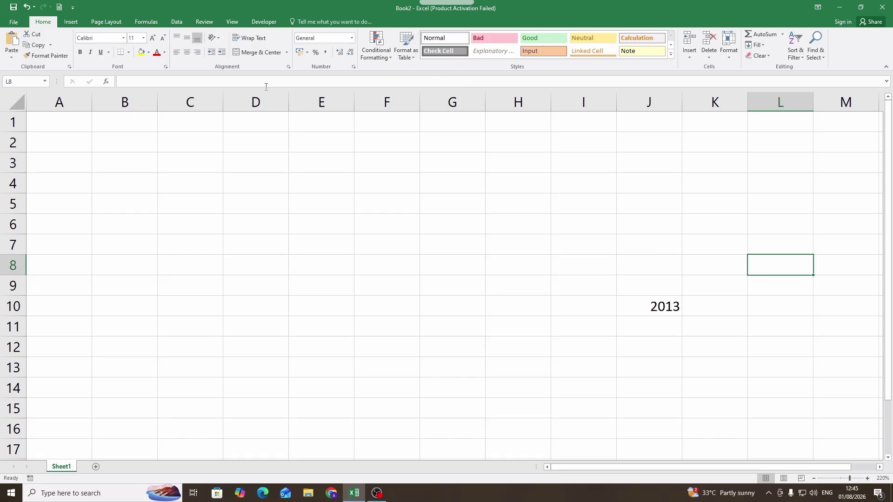
{"action": "left_click", "coordinate": [21, 23]}
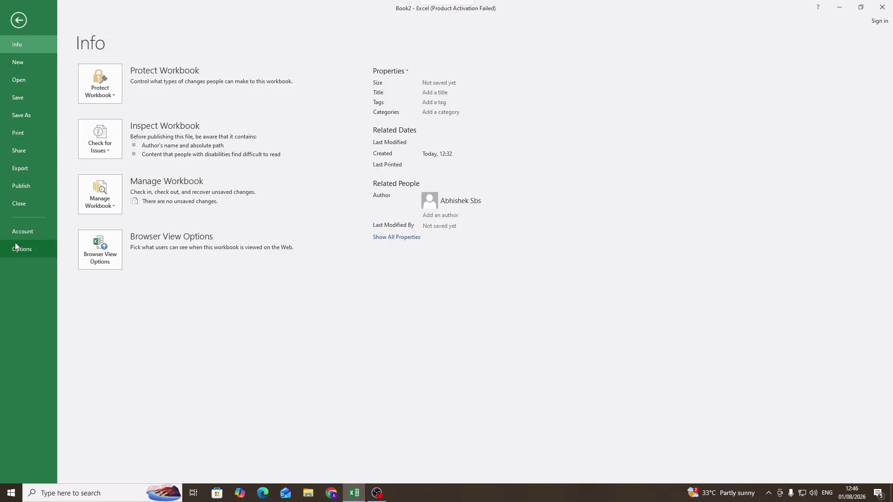
{"action": "left_click", "coordinate": [18, 20]}
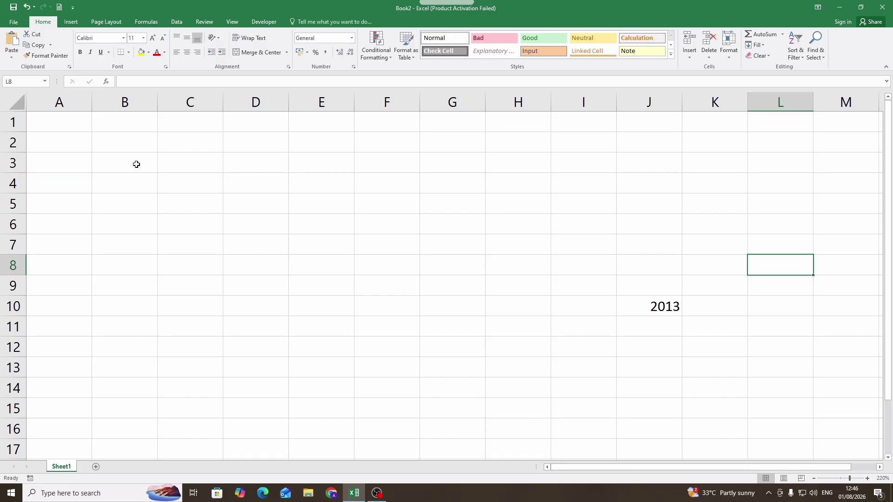
{"action": "left_click_drag", "start_coordinate": [131, 176], "coordinate": [704, 239]}
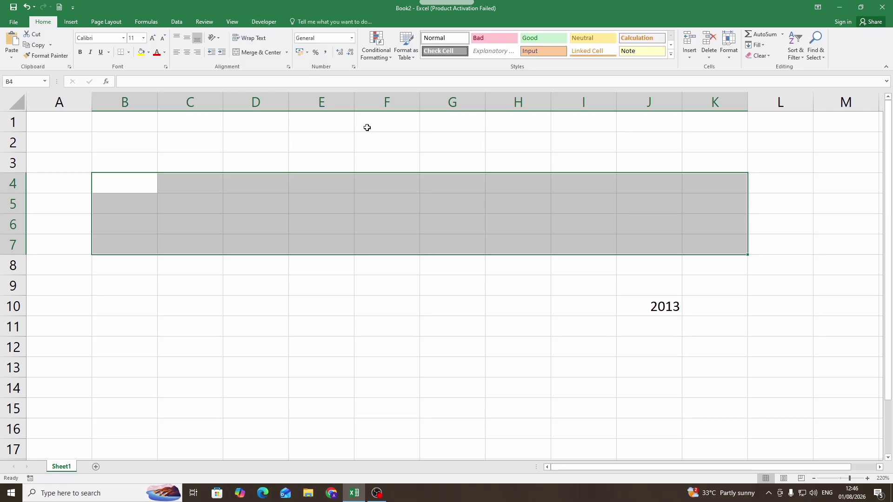
{"action": "left_click", "coordinate": [331, 145]}
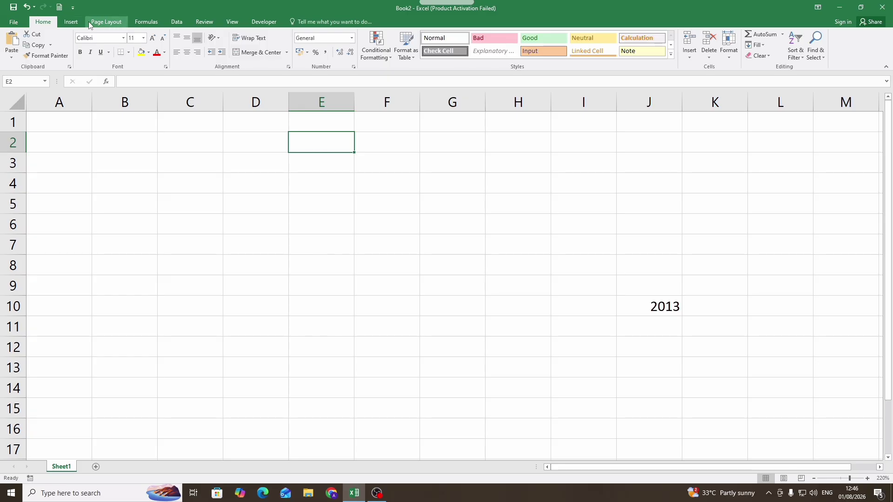
Look through the ribbon's Insert, Page Layout and Formulas command groups.
{"action": "left_click", "coordinate": [76, 24]}
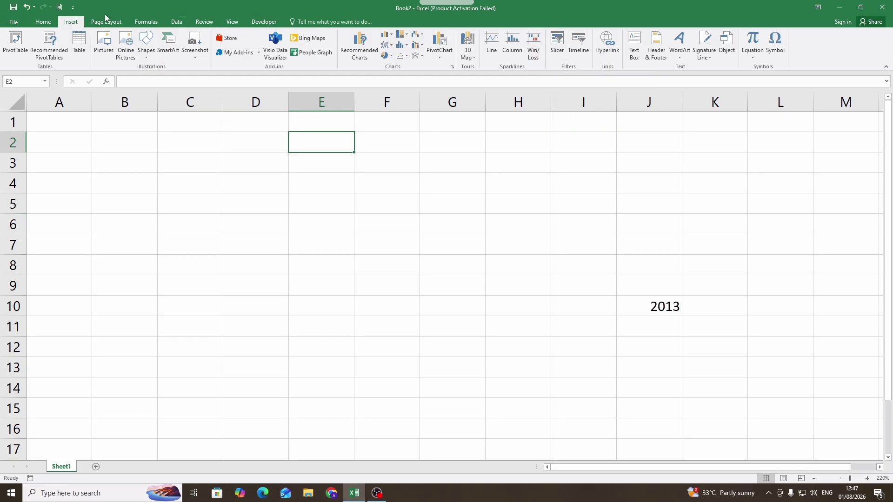
{"action": "left_click", "coordinate": [43, 21]}
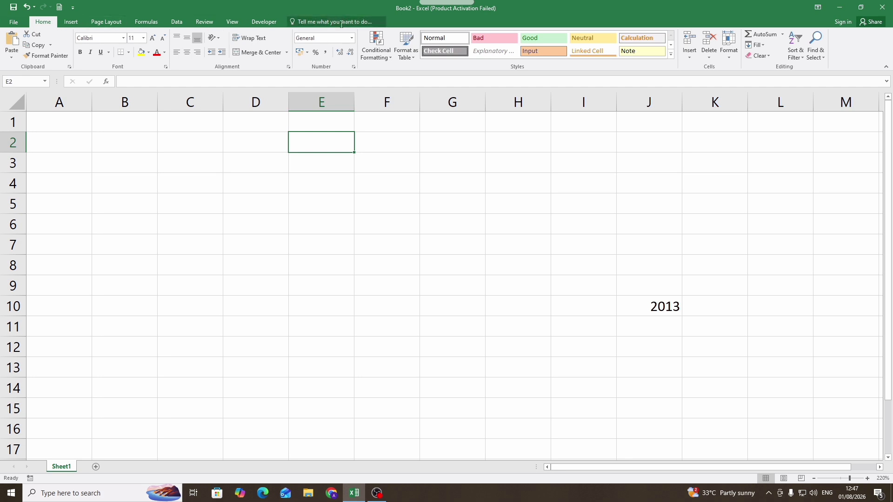
{"action": "left_click", "coordinate": [119, 21]}
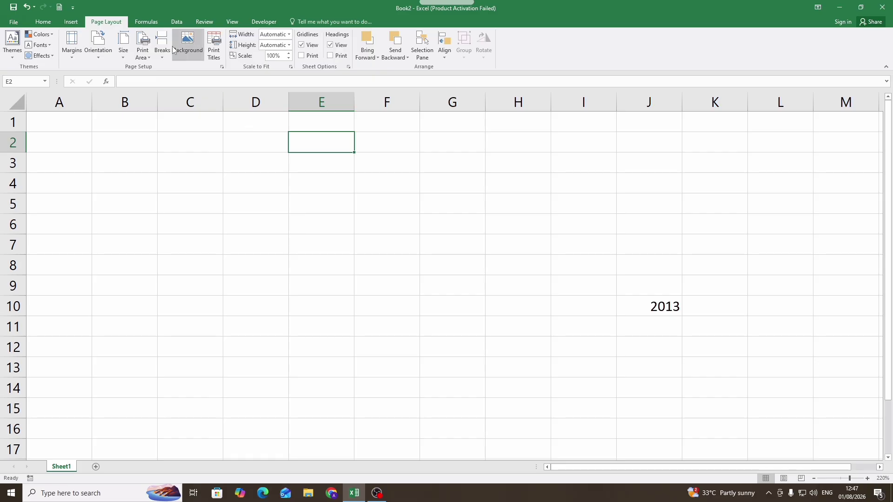
{"action": "left_click", "coordinate": [157, 24]}
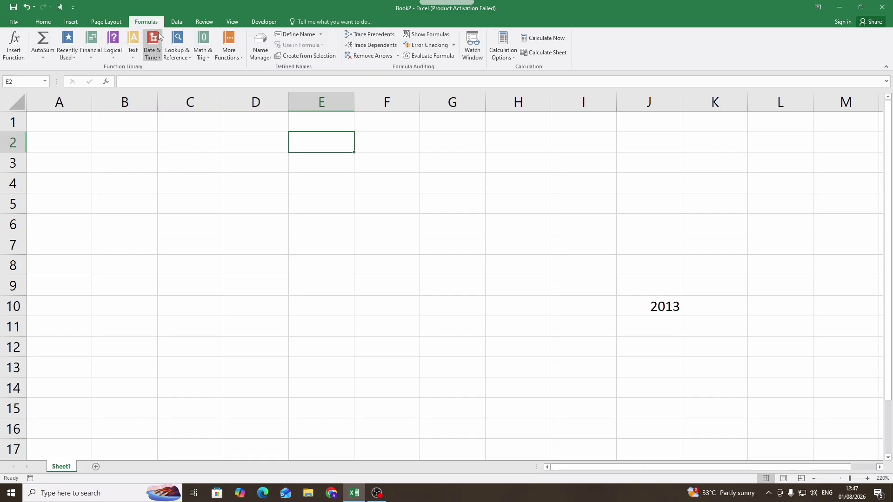
{"action": "left_click", "coordinate": [466, 270]}
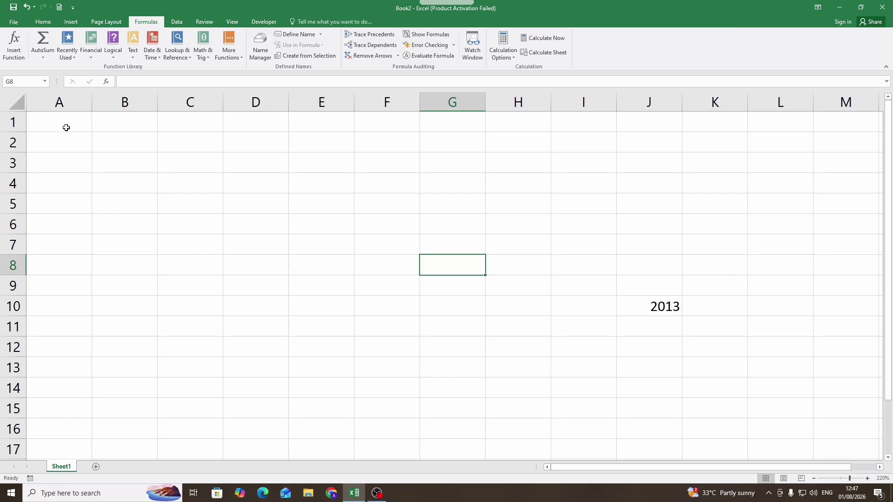
Bring back the Home commands and highlight the active cell's reference in the Name Box.
{"action": "left_click", "coordinate": [40, 22]}
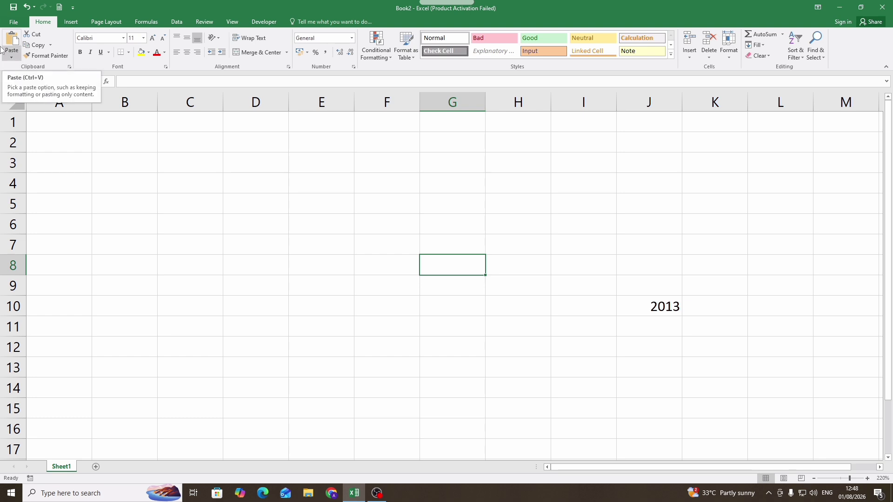
{"action": "left_click", "coordinate": [22, 82]}
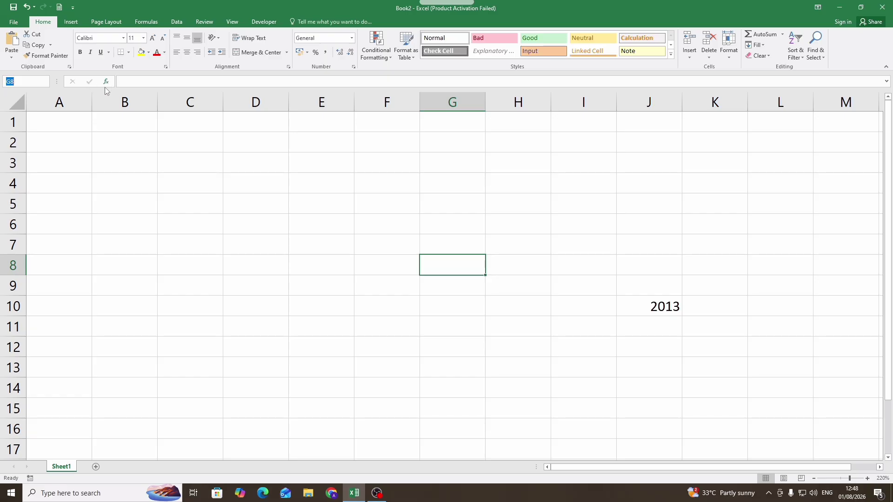
Select column C together with row 5 to highlight where they intersect.
{"action": "left_click", "coordinate": [108, 179]}
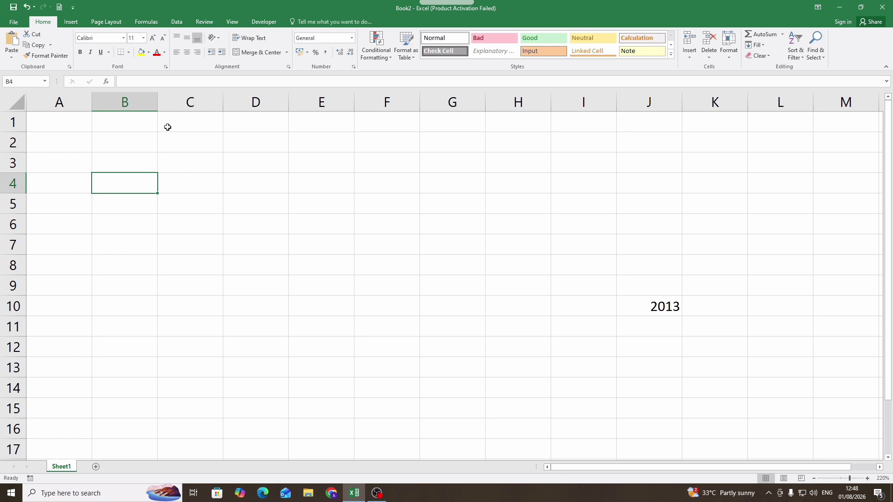
{"action": "left_click_drag", "start_coordinate": [167, 127], "coordinate": [198, 327]}
{"action": "left_click", "coordinate": [293, 219]}
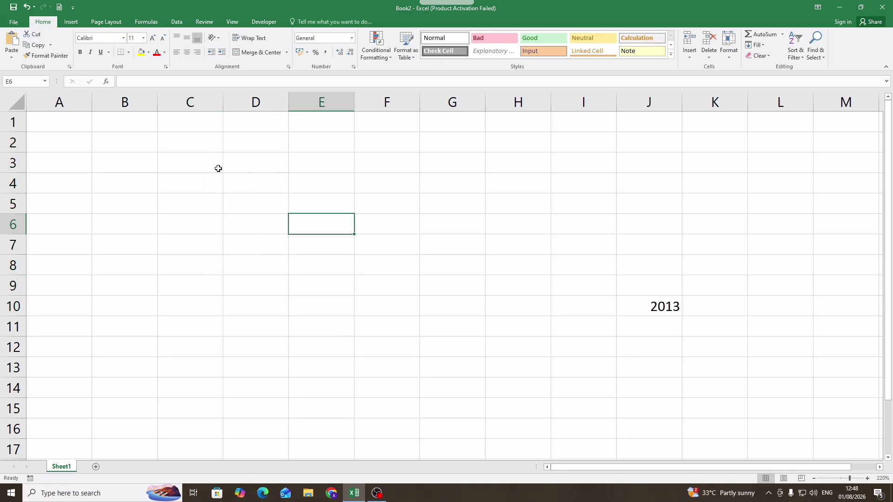
{"action": "left_click", "coordinate": [197, 105]}
{"action": "left_click", "coordinate": [300, 156]}
{"action": "left_click", "coordinate": [199, 102]}
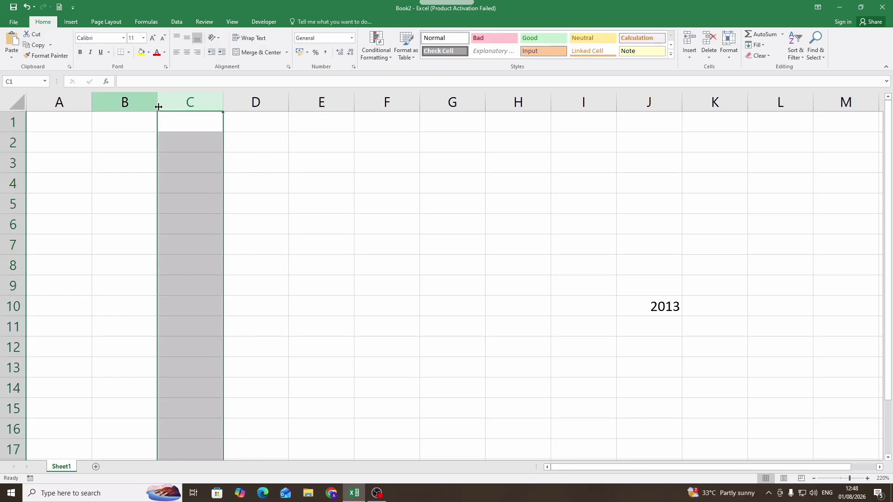
{"action": "left_click", "coordinate": [19, 201], "text": "ctrl"}
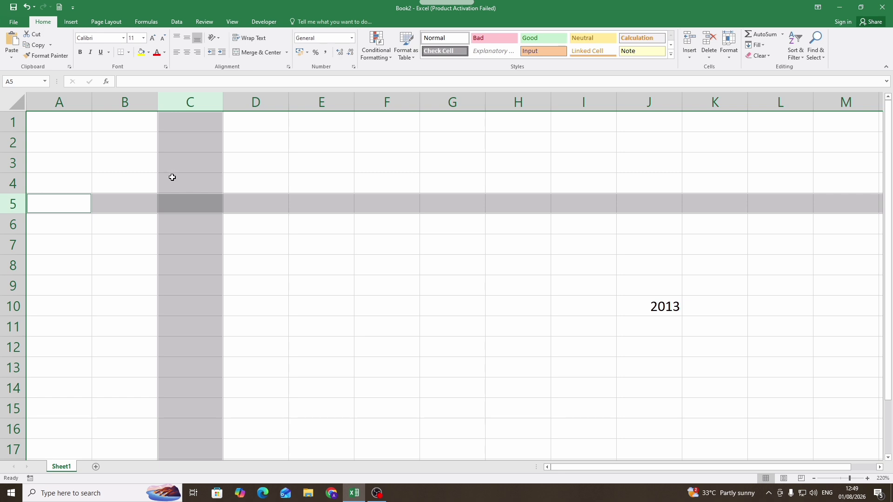
{"action": "scroll", "coordinate": [182, 153], "scroll_direction": "up", "scroll_amount": 6}
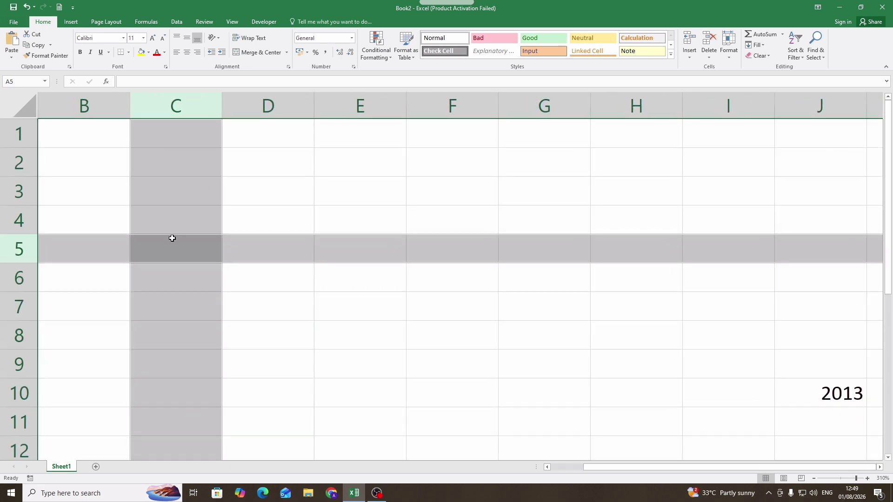
{"action": "left_click_drag", "start_coordinate": [651, 473], "coordinate": [619, 474]}
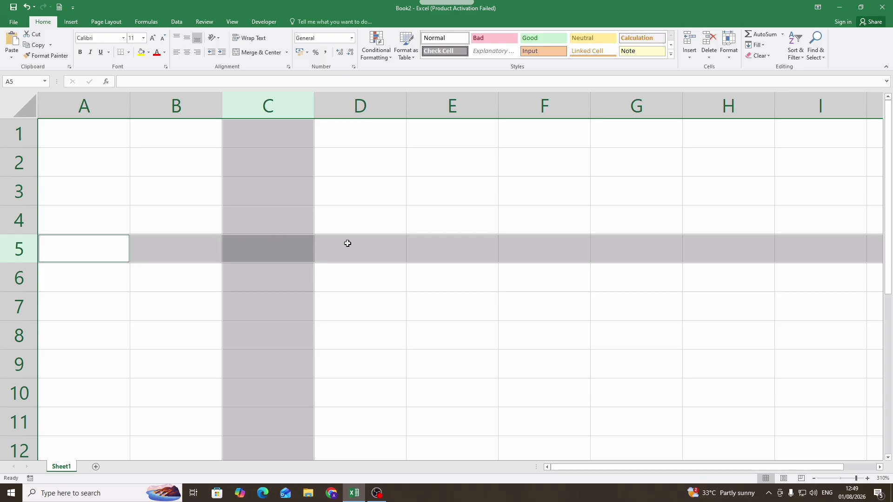
Select cells C5 and D5 in turn, and highlight column C and row 5 again to point out their intersection.
{"action": "left_click", "coordinate": [278, 251]}
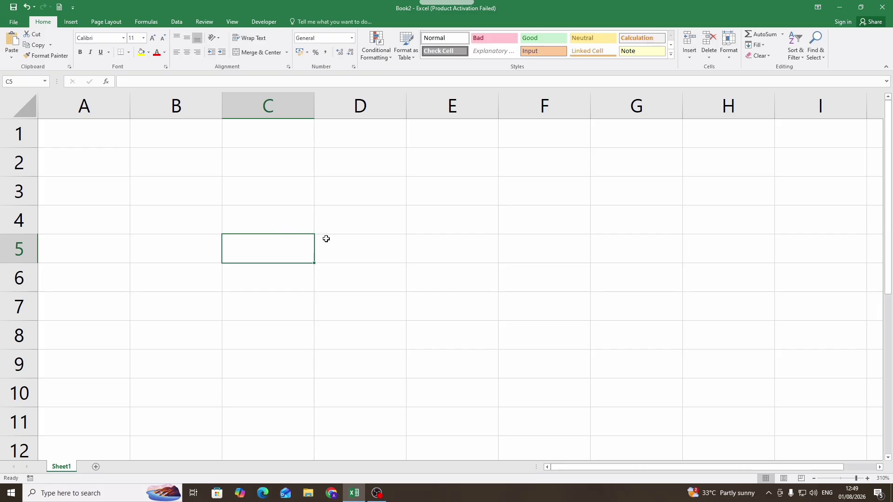
{"action": "left_click", "coordinate": [339, 248]}
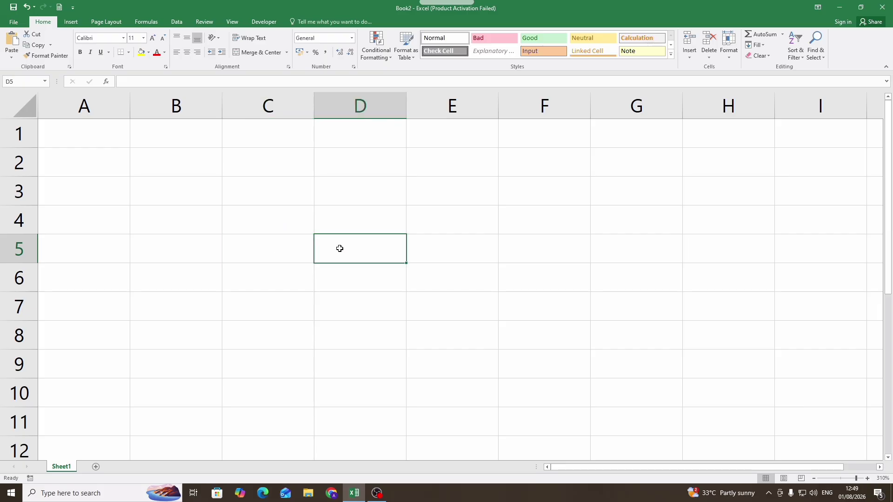
{"action": "left_click", "coordinate": [279, 109]}
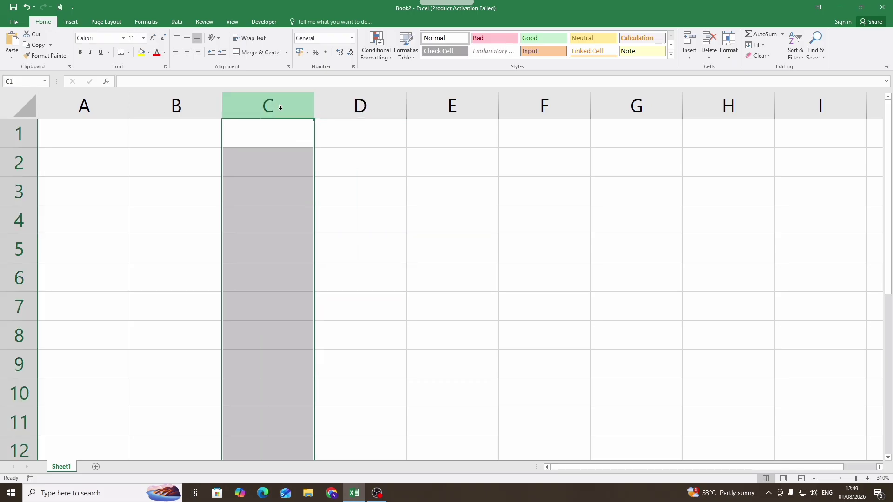
{"action": "left_click", "coordinate": [21, 250]}
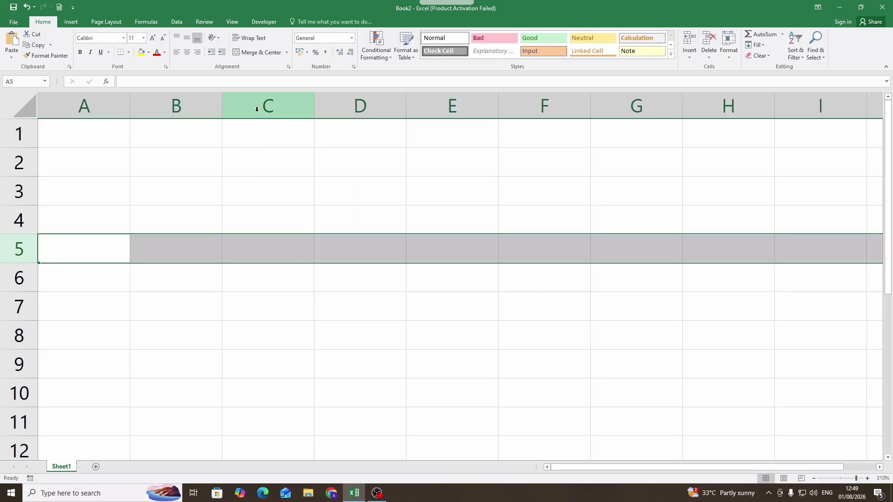
{"action": "left_click", "coordinate": [259, 106]}
{"action": "left_click", "coordinate": [22, 242]}
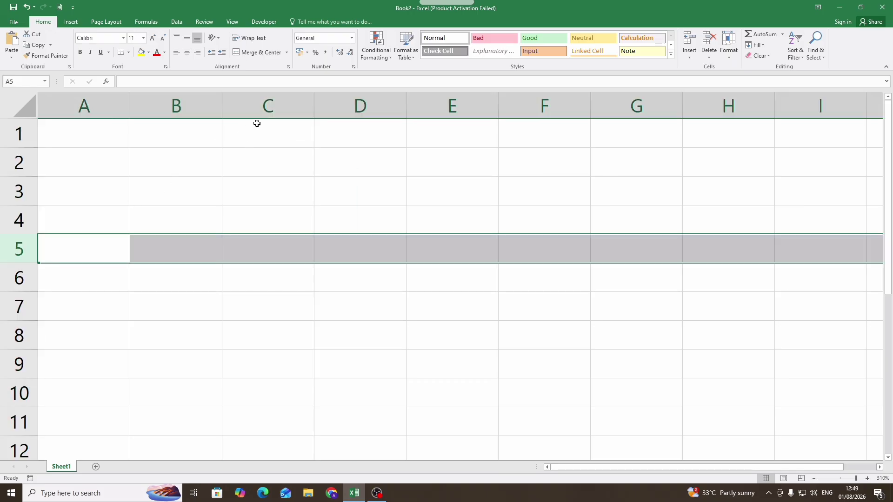
{"action": "left_click", "coordinate": [257, 116], "text": "ctrl"}
Enter the notes "cell address" in C5, "column +row name" in C6 and "c3" in C7.
{"action": "left_click", "coordinate": [266, 247]}
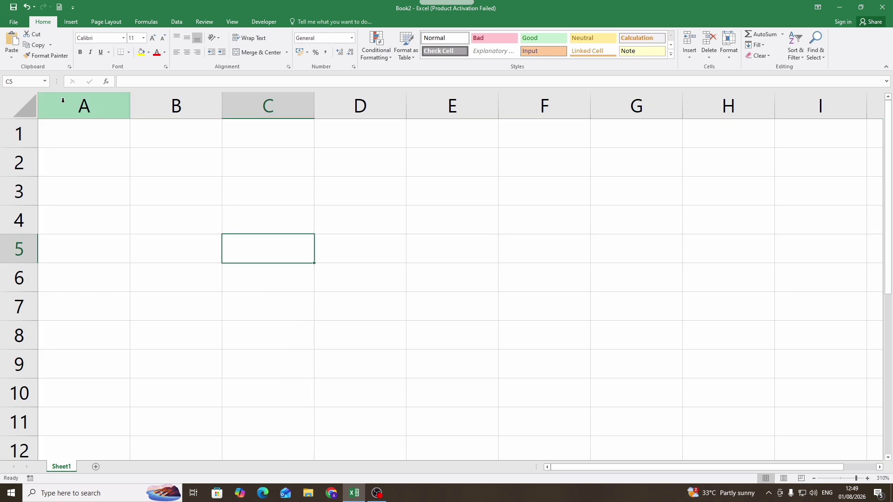
{"action": "type", "text": "cell"}
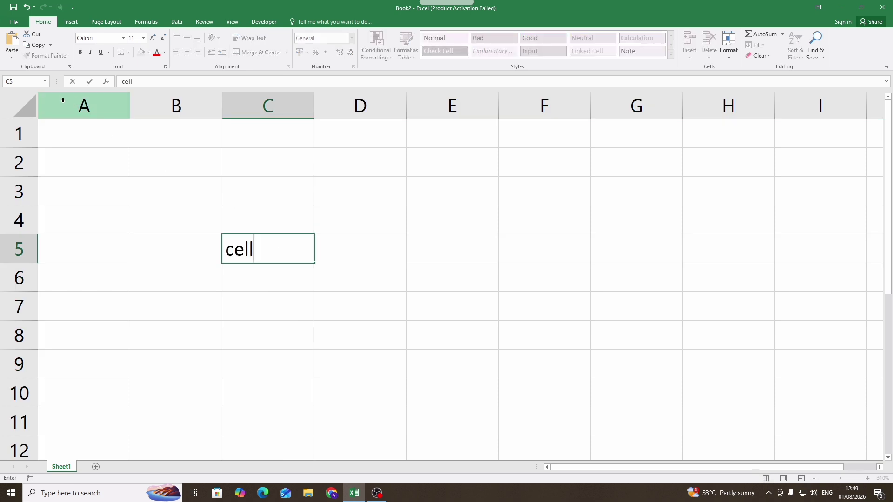
{"action": "type", "text": " addre"}
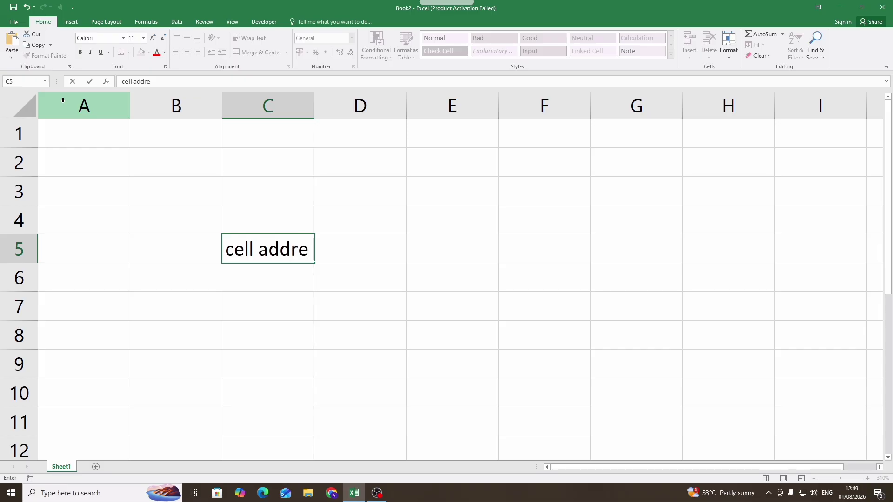
{"action": "type", "text": "ss"}
{"action": "key", "text": "Return"}
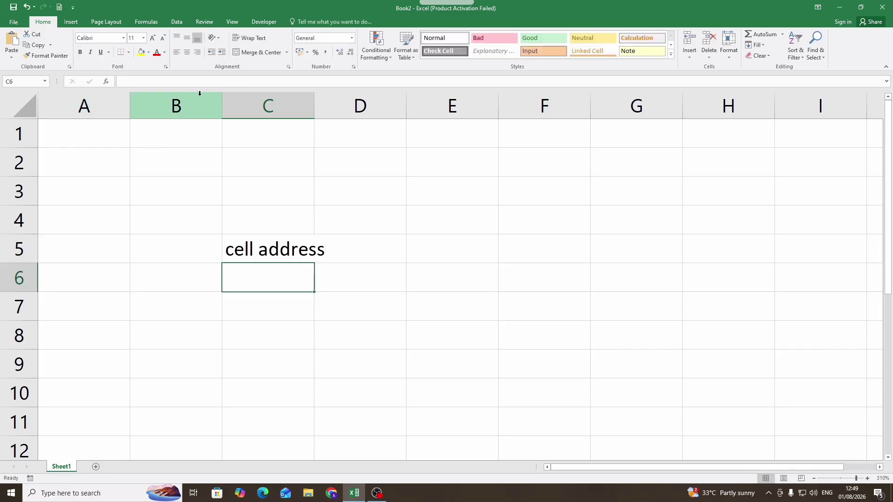
{"action": "type", "text": "column"}
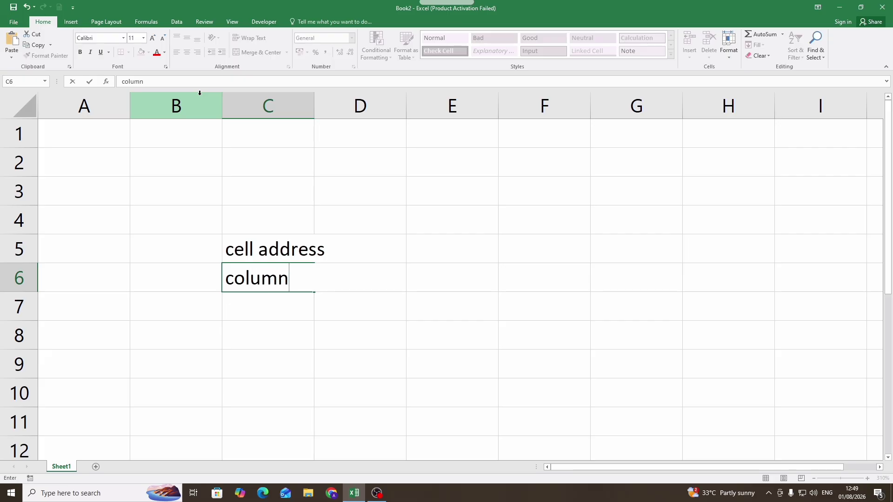
{"action": "type", "text": " +row name"}
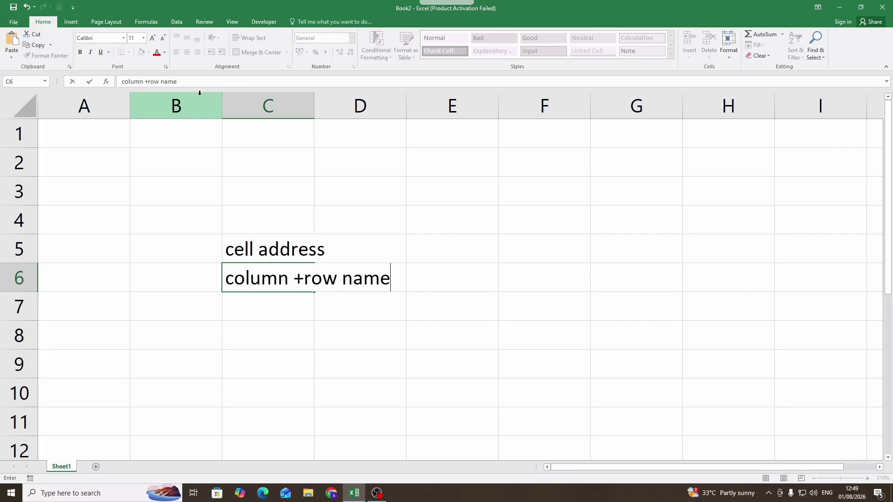
{"action": "key", "text": "Return"}
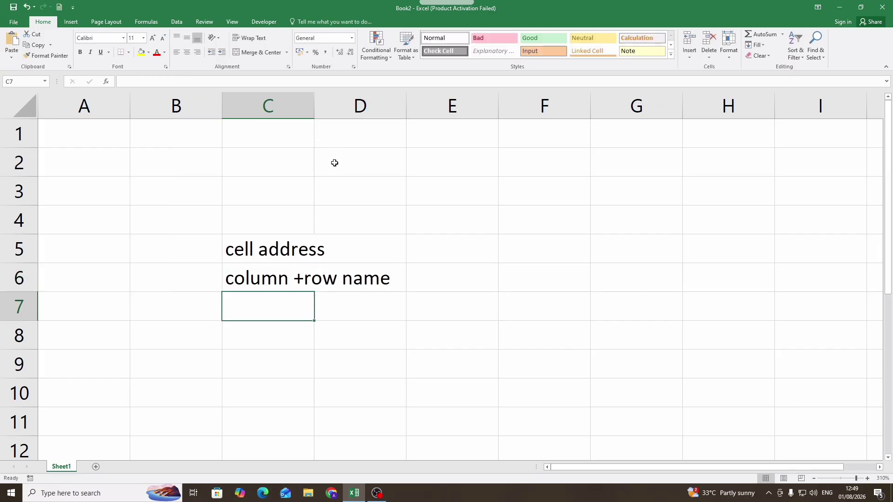
{"action": "type", "text": "c3"}
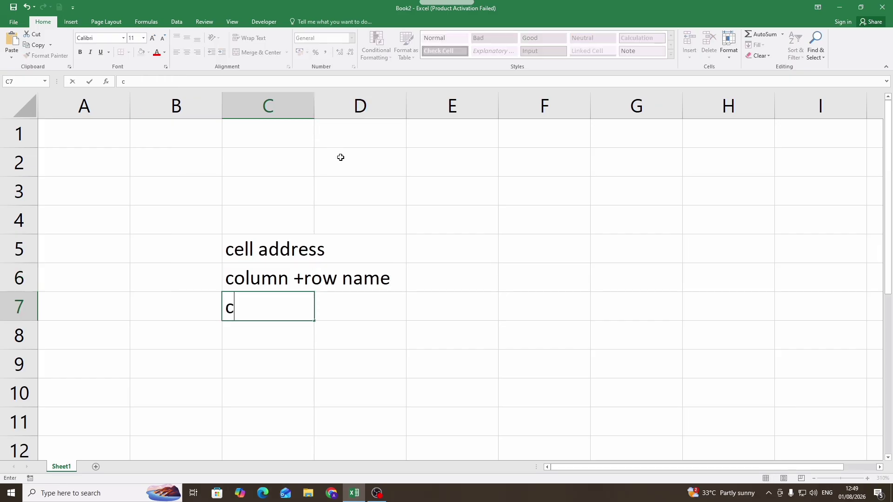
{"action": "left_click", "coordinate": [455, 220]}
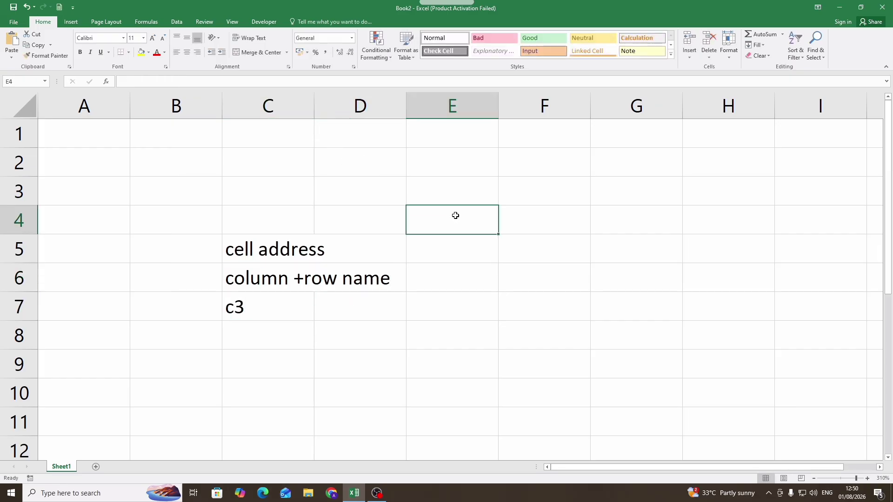
Clear the cell address notes from the range C5:D8.
{"action": "left_click", "coordinate": [254, 307]}
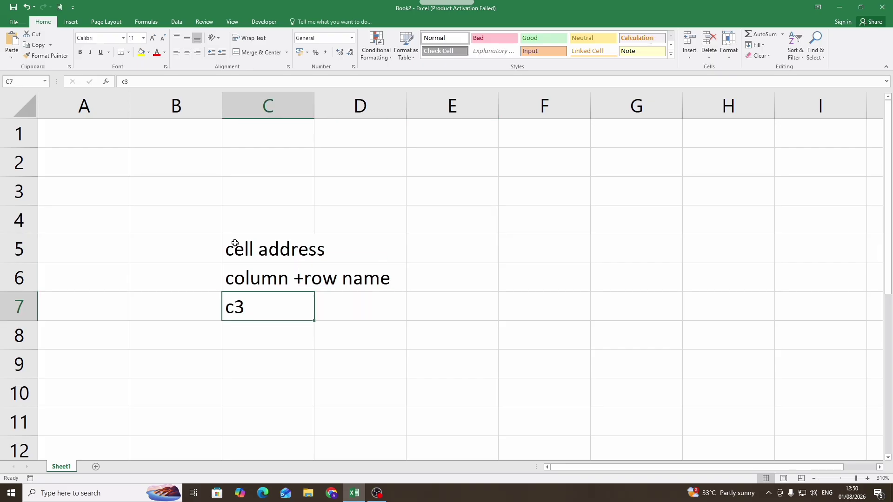
{"action": "left_click_drag", "start_coordinate": [230, 242], "coordinate": [361, 322]}
{"action": "key", "text": "Delete"}
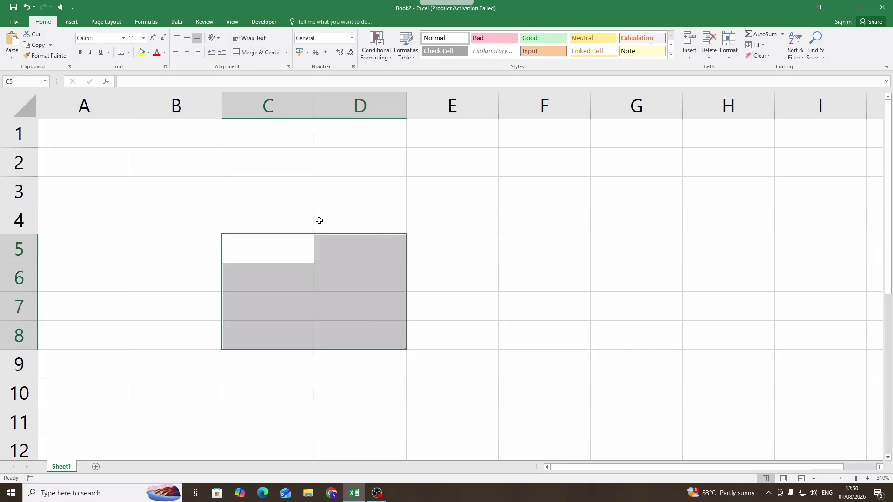
Highlight row 6 and column C together, and clear that selection by selecting cell D4.
{"action": "left_click", "coordinate": [268, 108]}
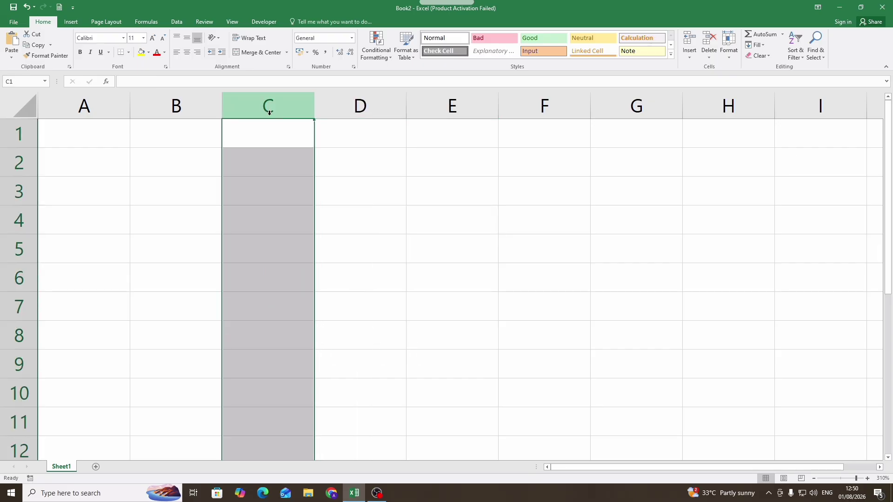
{"action": "left_click", "coordinate": [33, 273]}
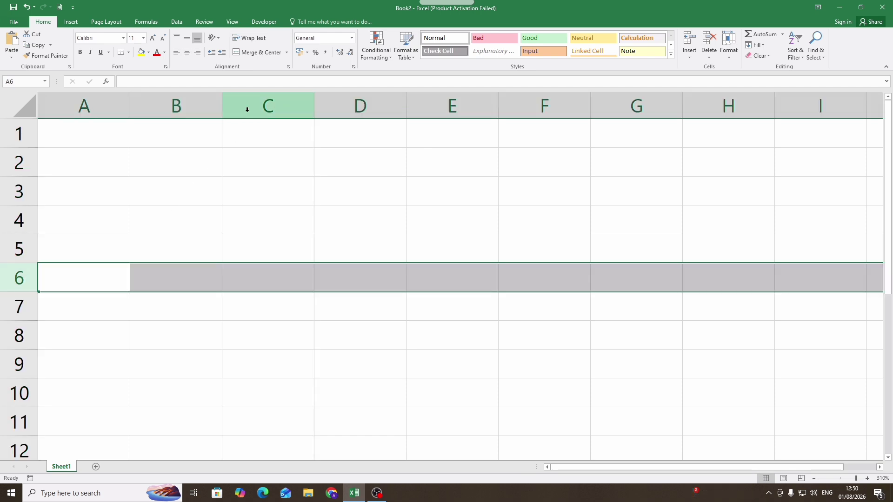
{"action": "left_click", "coordinate": [247, 109], "text": "ctrl"}
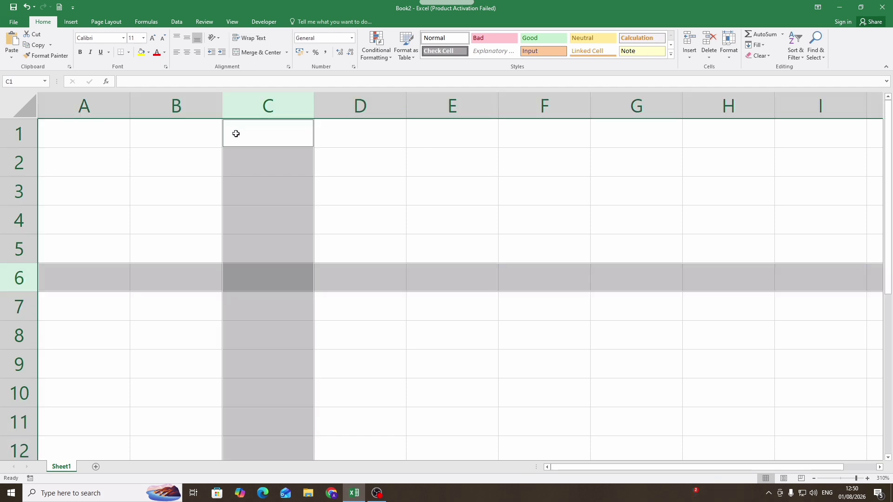
{"action": "left_click", "coordinate": [358, 210]}
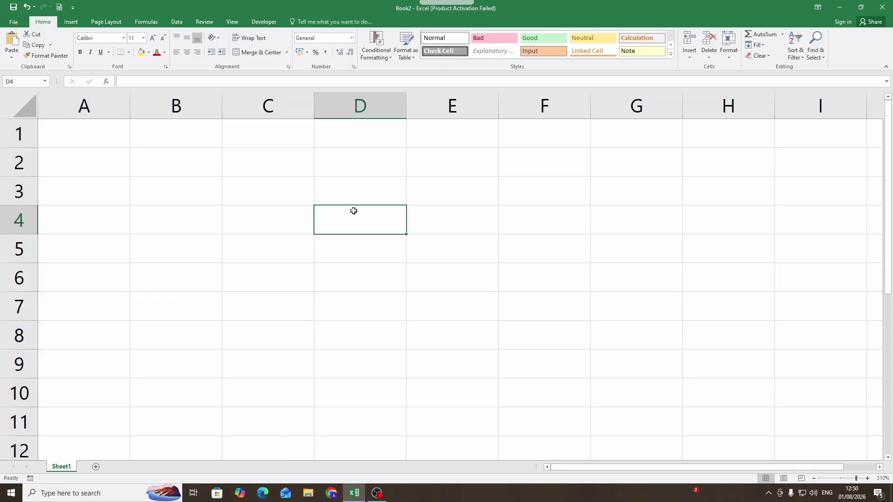
Enter the label "Column" in cell C3 and the value 16384 in D3.
{"action": "left_click", "coordinate": [263, 182]}
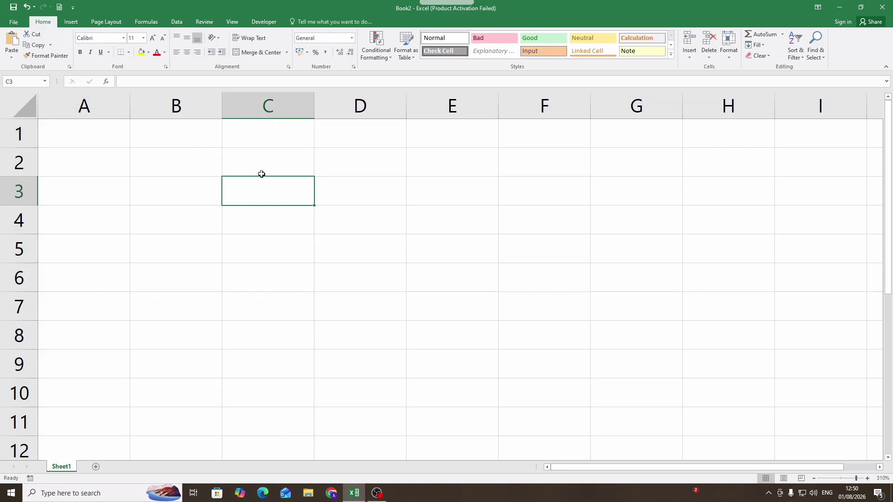
{"action": "type", "text": "Column"}
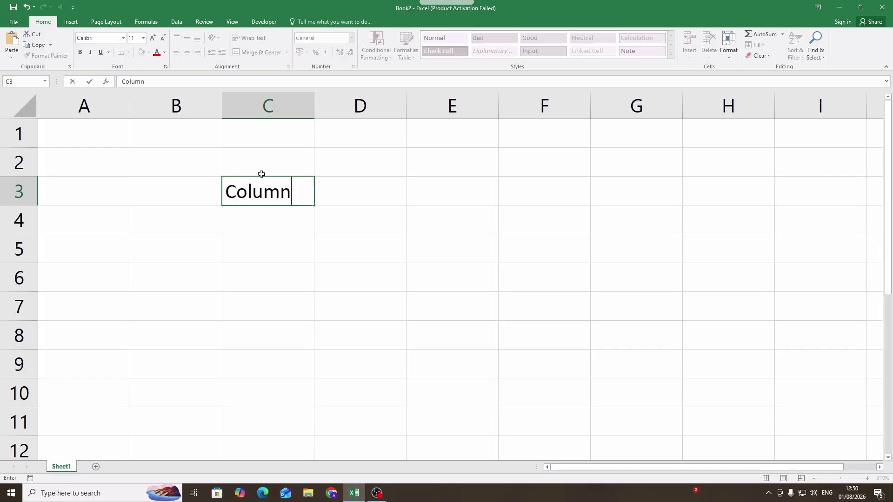
{"action": "key", "text": "Tab"}
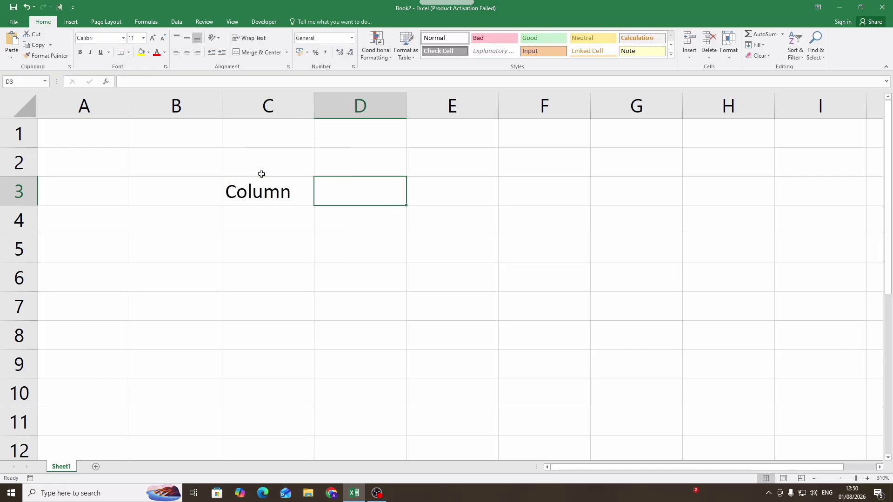
{"action": "type", "text": "16"}
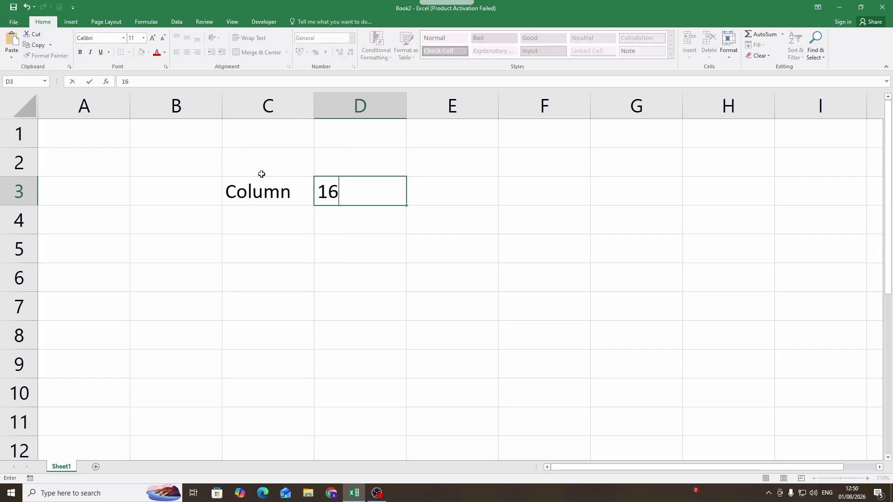
{"action": "type", "text": "384"}
{"action": "key", "text": "Return"}
Enter the label "row" in cell C4 and the value 1048576 in D4.
{"action": "left_click", "coordinate": [251, 215]}
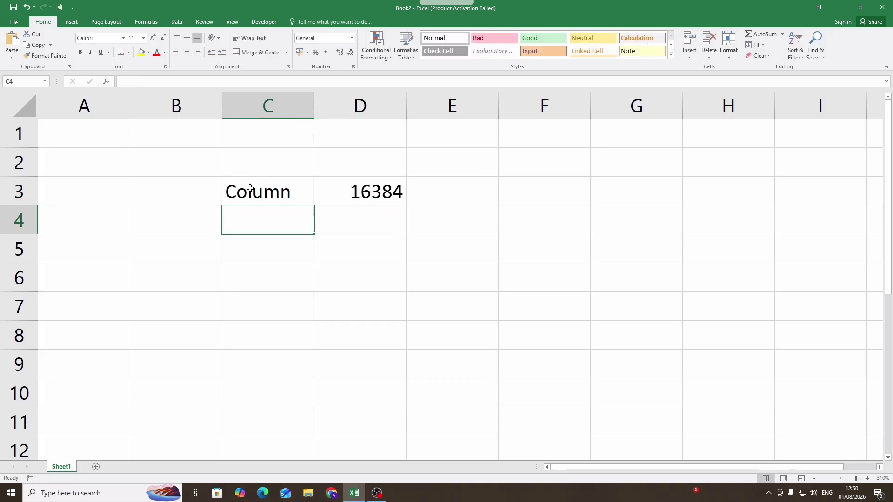
{"action": "type", "text": "row"}
{"action": "key", "text": "Return"}
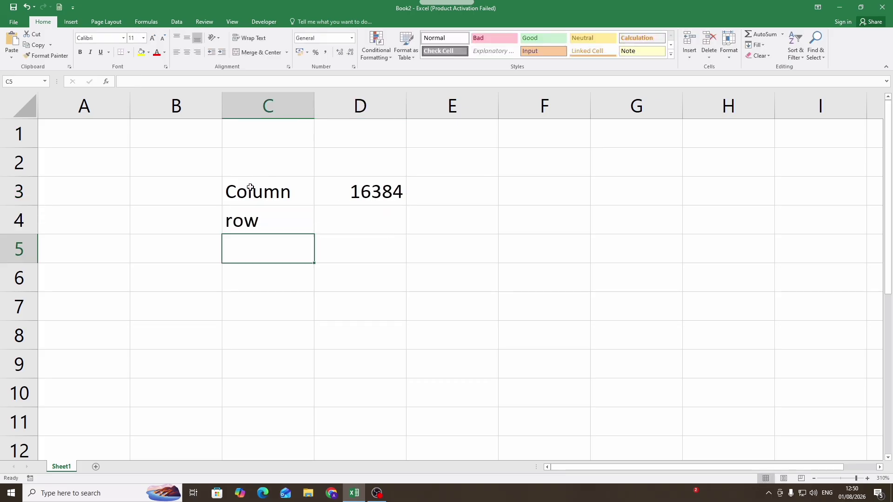
{"action": "key", "text": "Right"}
{"action": "key", "text": "Up"}
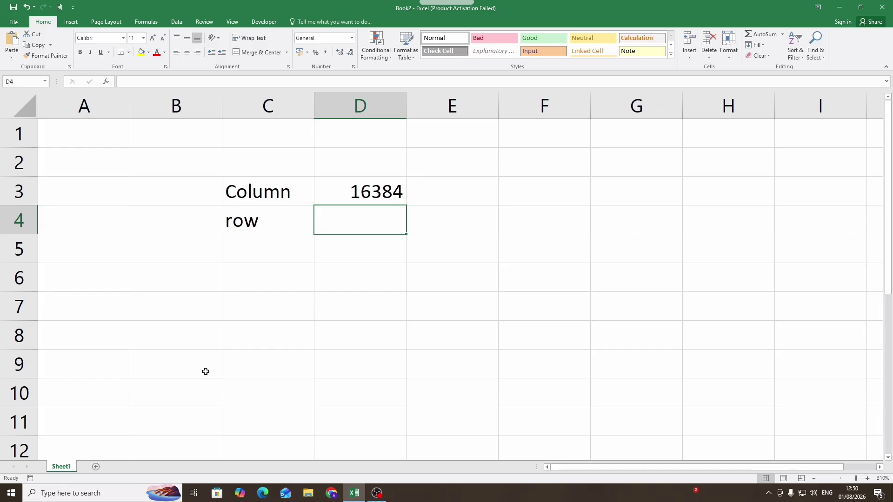
{"action": "type", "text": "1"}
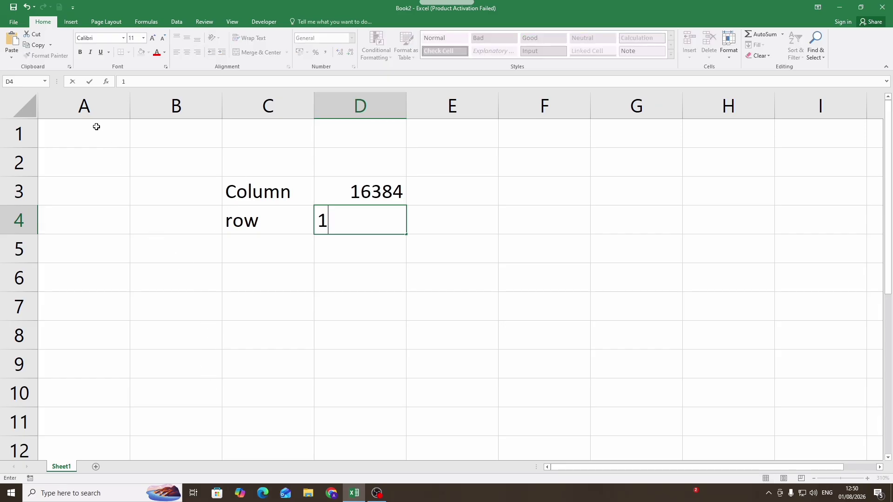
{"action": "type", "text": "048576"}
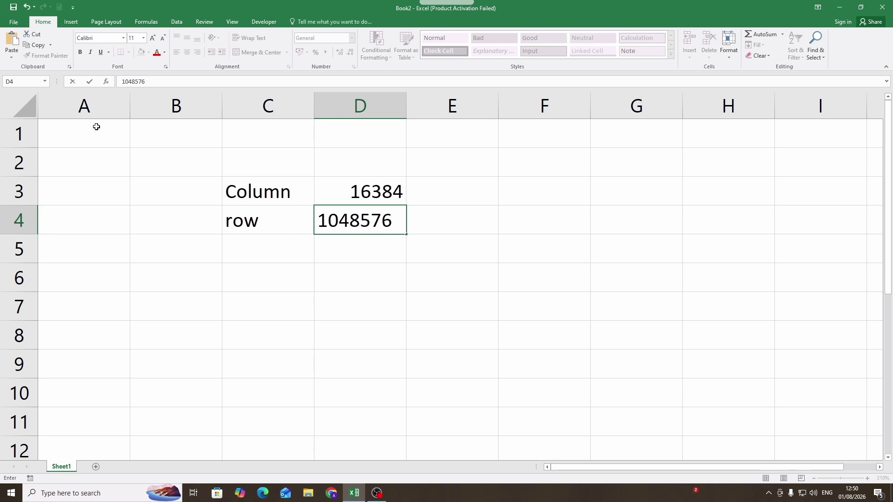
{"action": "key", "text": "Return"}
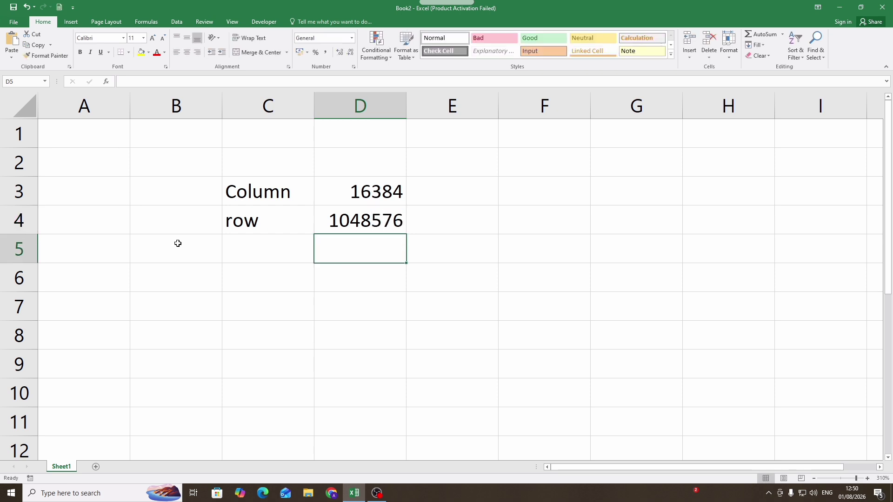
Enter the label "cell" in C5 and the formula =D3*D4 in D5 to multiply the column and row counts.
{"action": "left_click", "coordinate": [239, 246]}
{"action": "type", "text": "cell"}
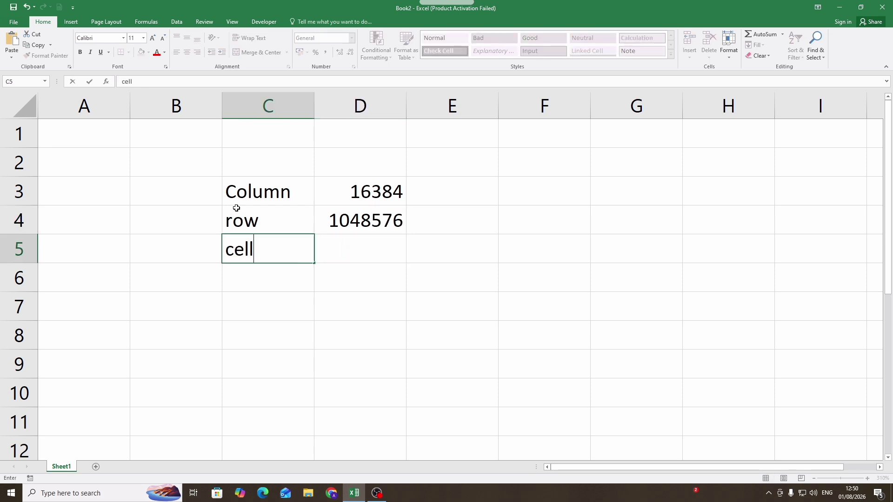
{"action": "key", "text": "Return"}
{"action": "left_click", "coordinate": [325, 252]}
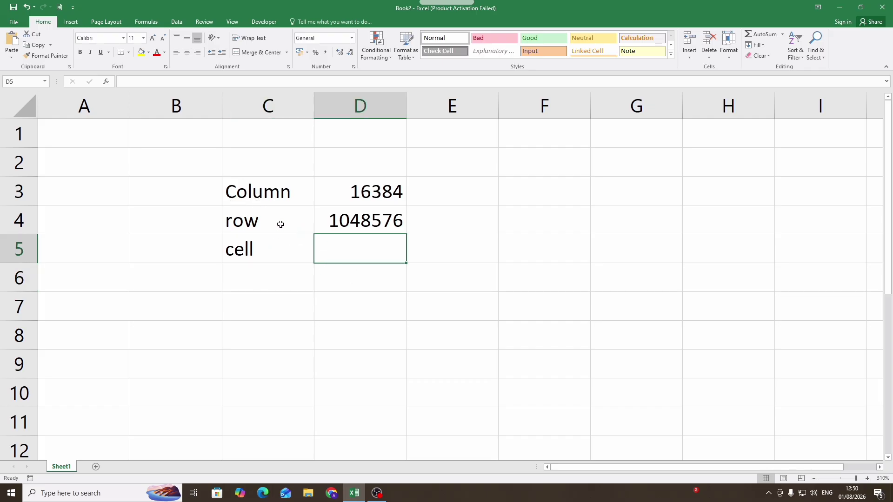
{"action": "type", "text": "="}
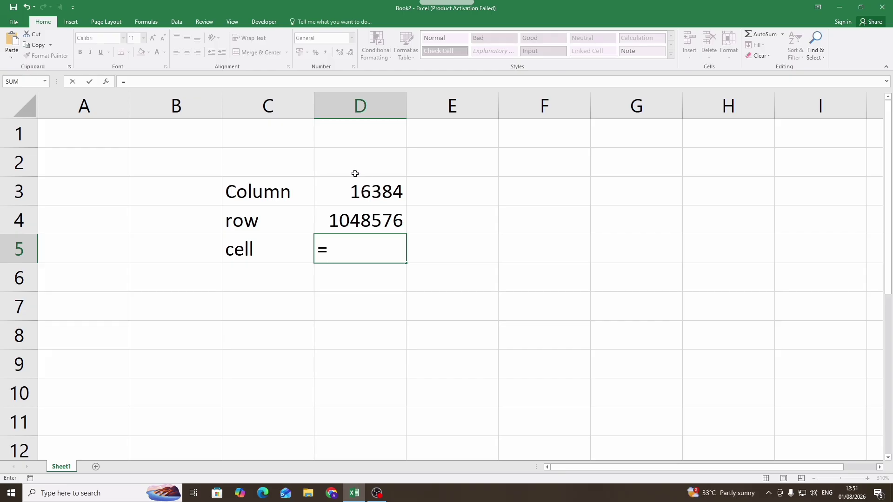
{"action": "left_click", "coordinate": [351, 185]}
{"action": "type", "text": "*"}
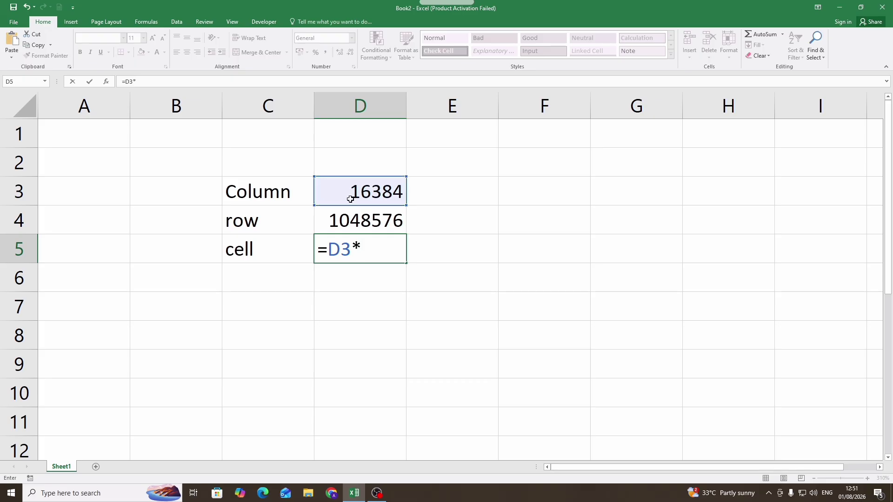
{"action": "left_click", "coordinate": [351, 214]}
{"action": "key", "text": "Return"}
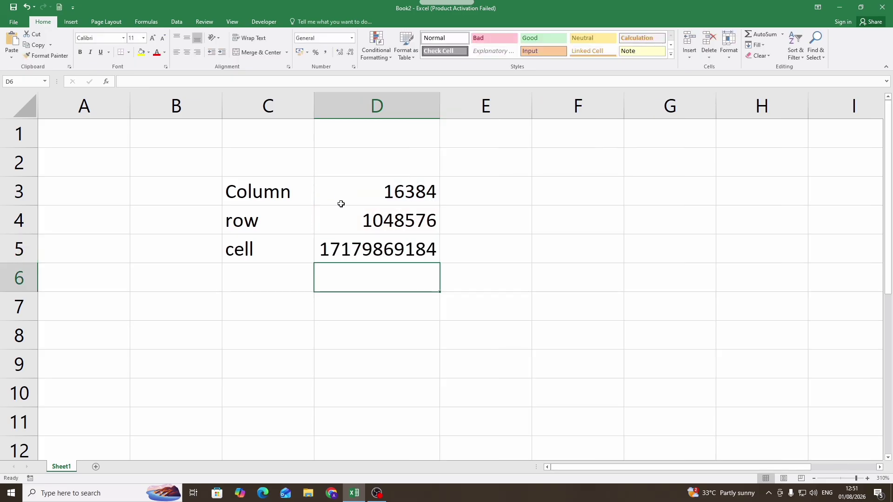
{"action": "left_click", "coordinate": [344, 241]}
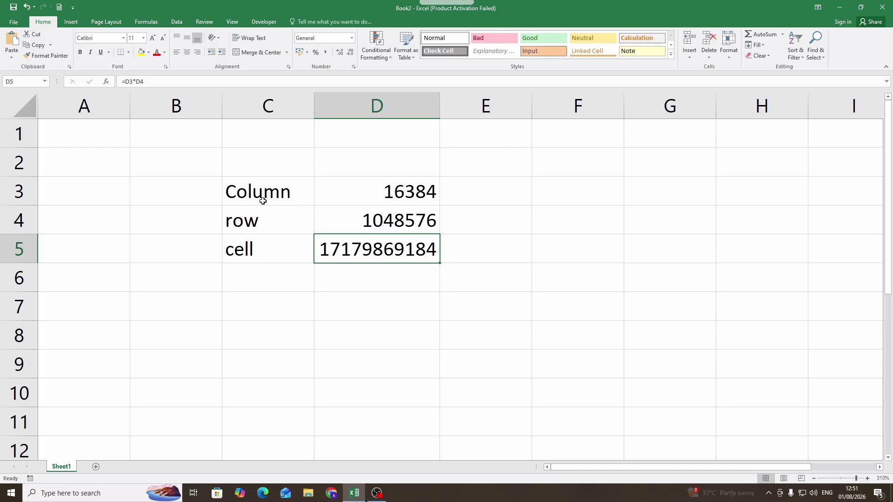
Add a new worksheet after Sheet1 and return to Sheet1.
{"action": "left_click_drag", "start_coordinate": [265, 306], "coordinate": [266, 322]}
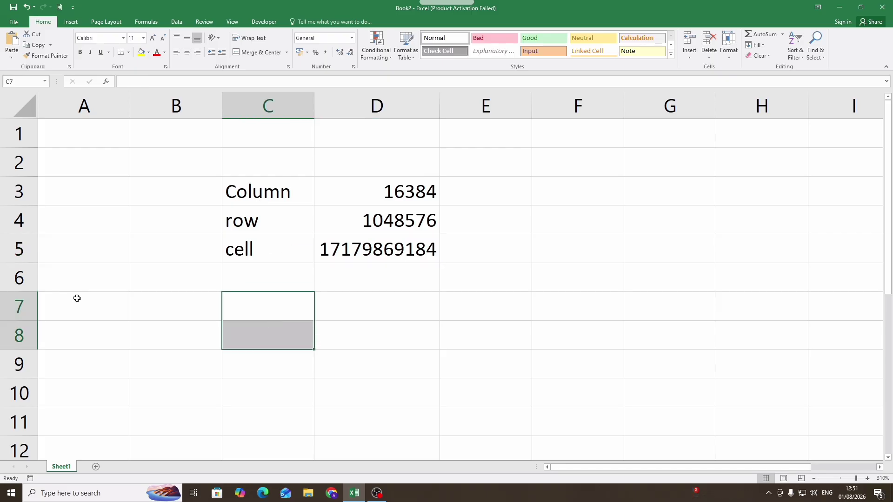
{"action": "left_click", "coordinate": [144, 362]}
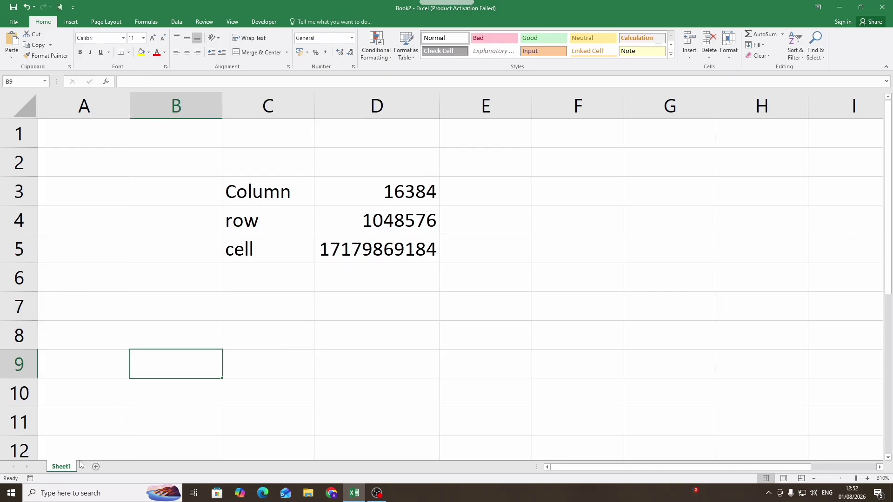
{"action": "left_click", "coordinate": [97, 467]}
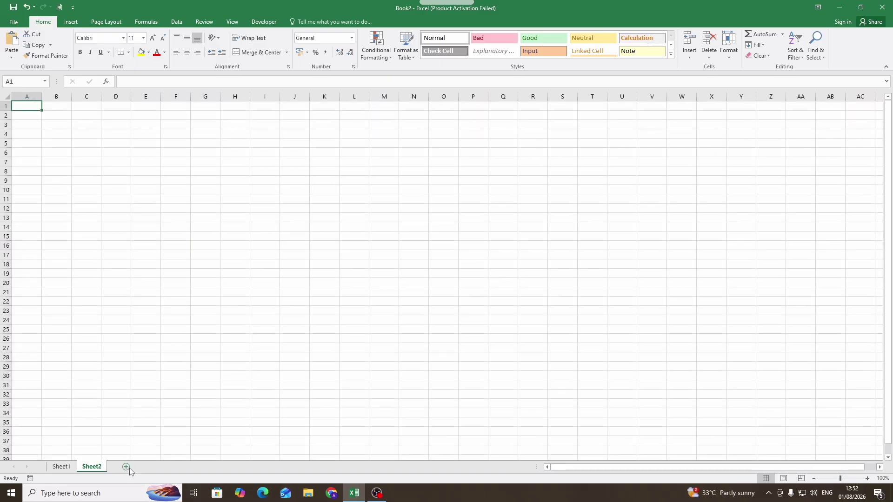
{"action": "left_click", "coordinate": [60, 466]}
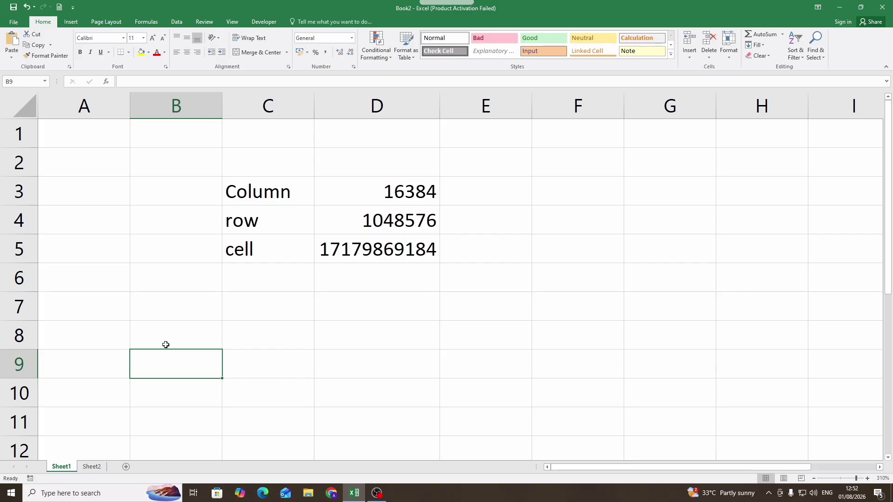
{"action": "left_click", "coordinate": [233, 337]}
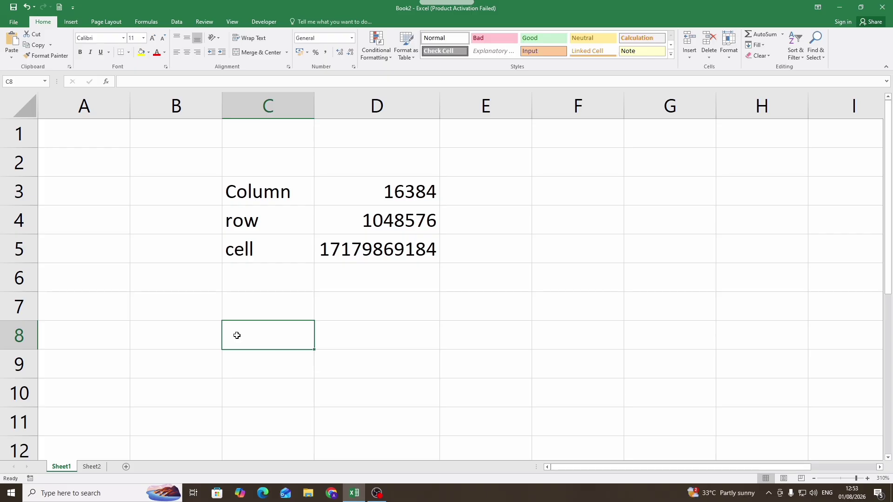
{"action": "left_click", "coordinate": [266, 308]}
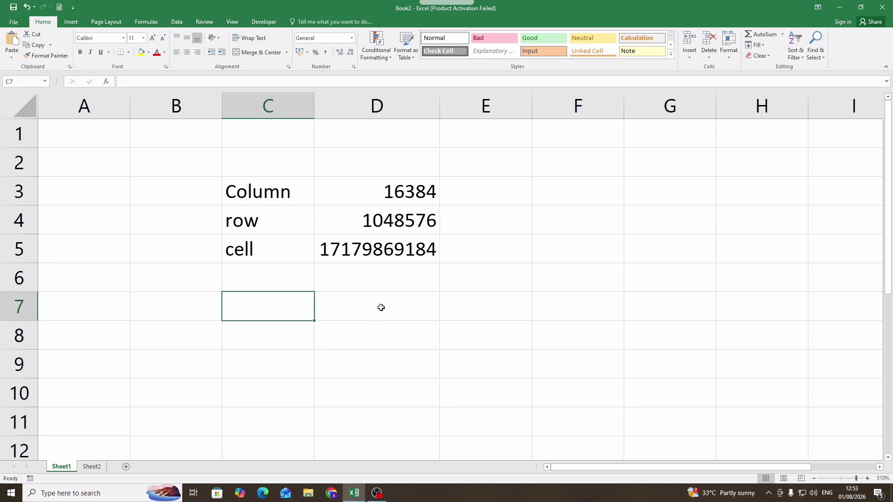
{"action": "left_click", "coordinate": [372, 305]}
{"action": "left_click_drag", "start_coordinate": [133, 304], "coordinate": [530, 277]}
{"action": "left_click", "coordinate": [622, 251]}
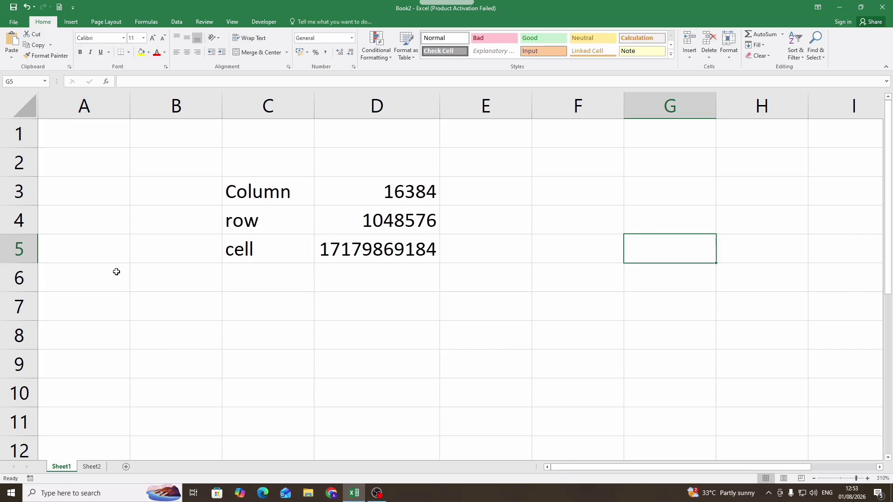
Enter the label "Workbook" in cell B7 and its description "Entire file" in C7.
{"action": "left_click", "coordinate": [173, 300]}
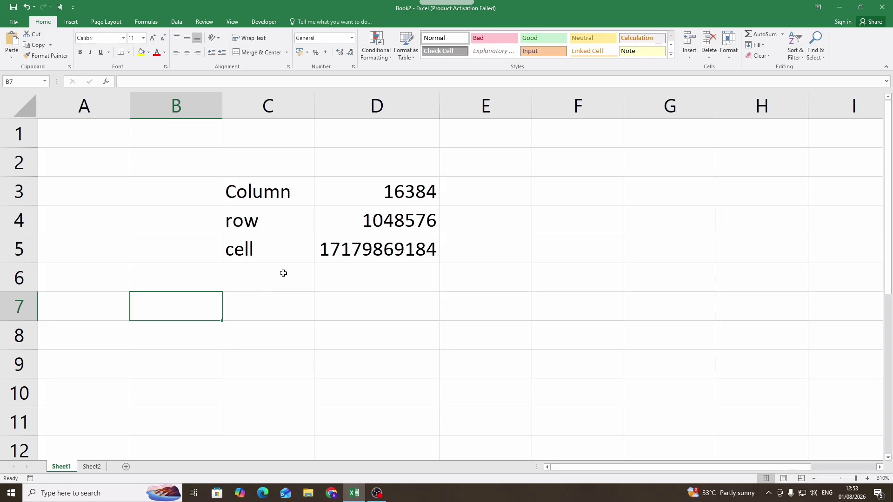
{"action": "type", "text": "Workboo"}
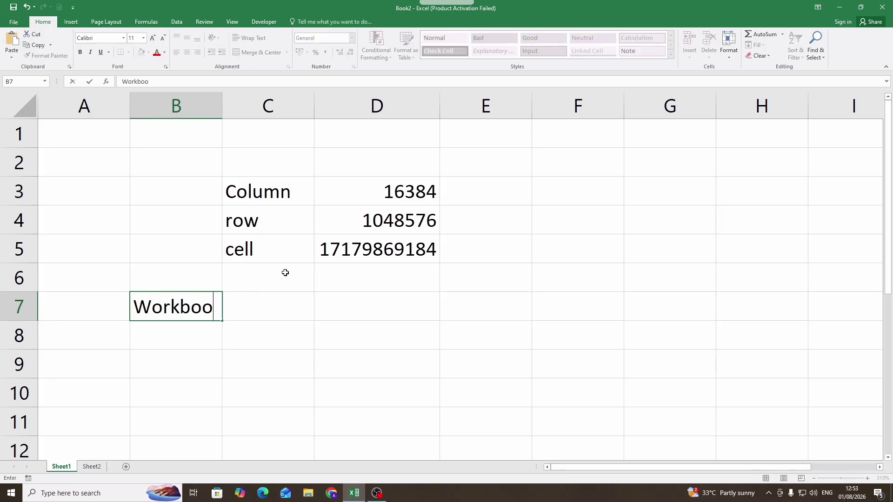
{"action": "type", "text": "k"}
{"action": "key", "text": "Return"}
{"action": "key", "text": "Right"}
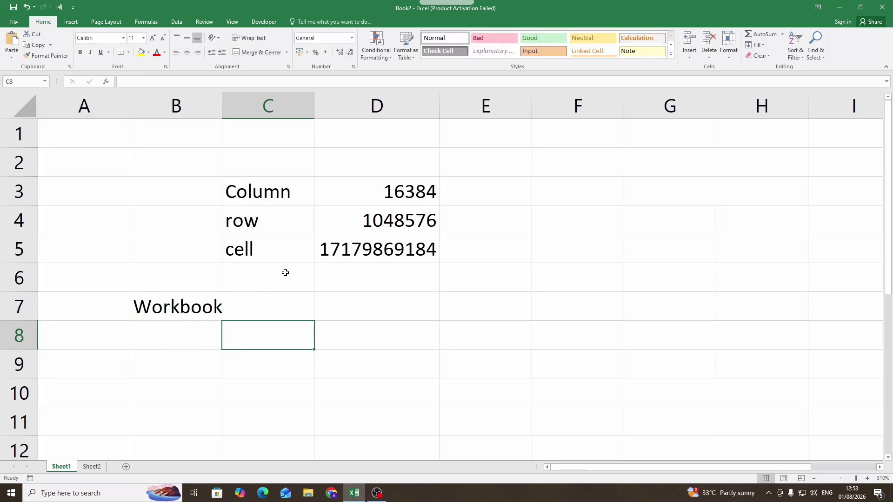
{"action": "key", "text": "Up"}
{"action": "type", "text": "Ent"}
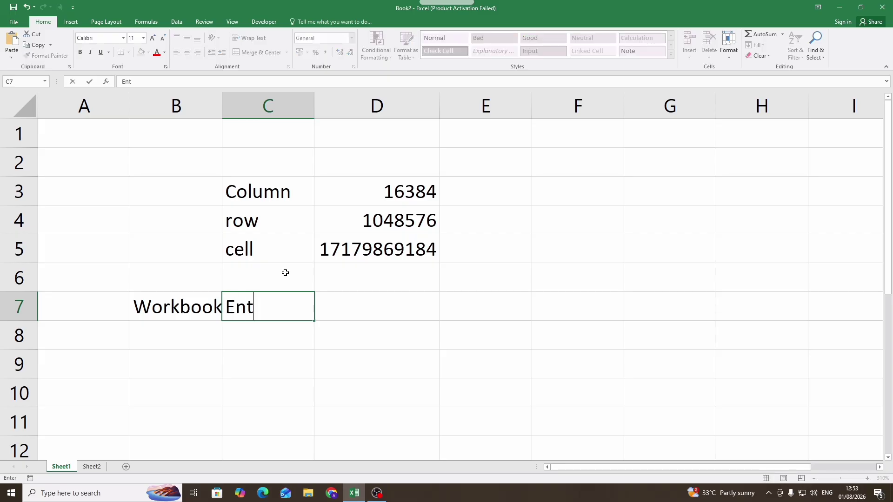
{"action": "type", "text": "ire fil"}
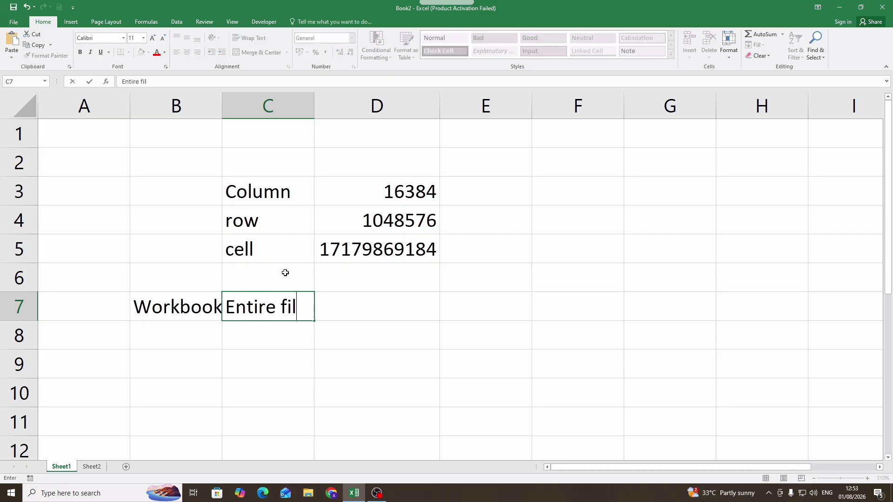
{"action": "type", "text": "e"}
{"action": "left_click", "coordinate": [388, 285]}
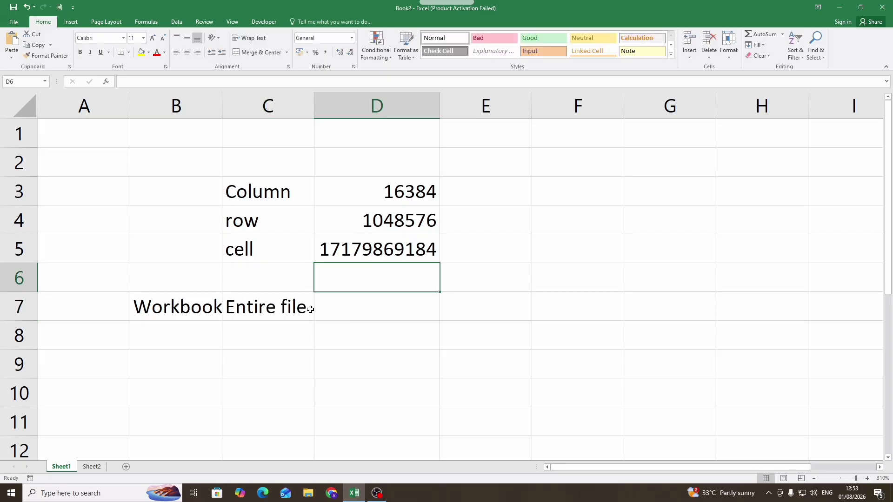
{"action": "left_click", "coordinate": [303, 309]}
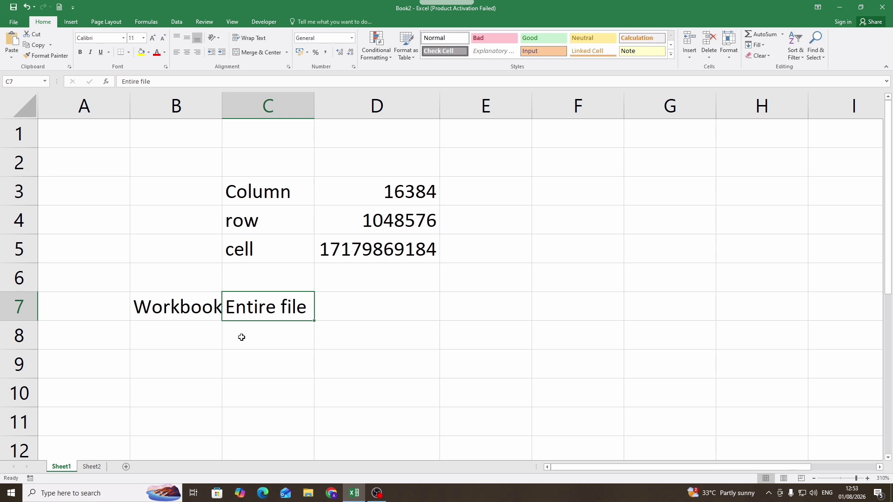
Enter the note "multiple sheet/worksheet" in cell B8.
{"action": "left_click", "coordinate": [220, 333]}
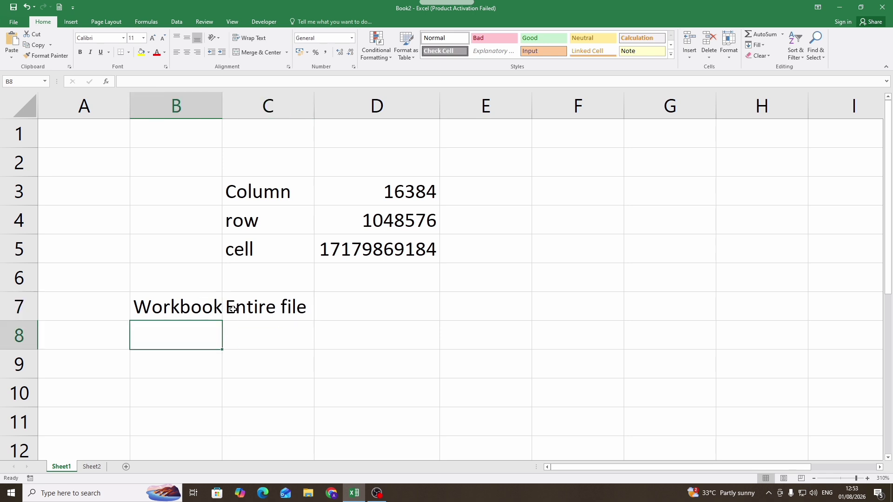
{"action": "type", "text": "mu"}
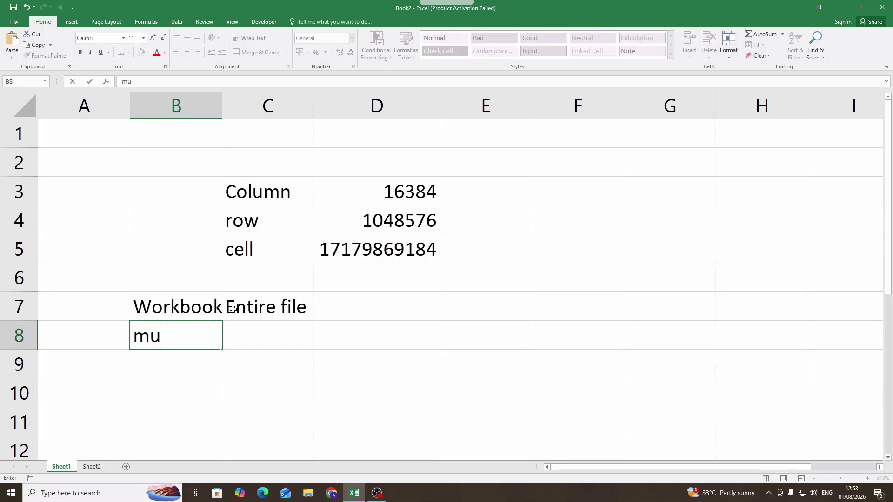
{"action": "type", "text": "ltiple "}
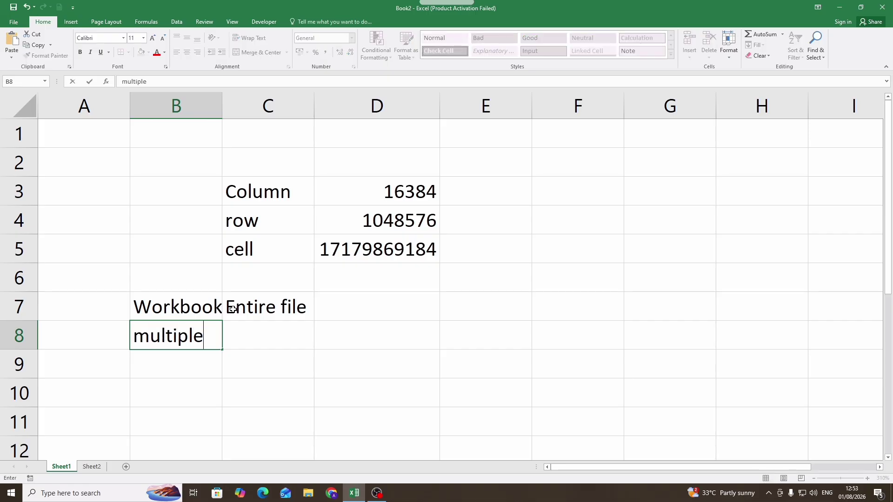
{"action": "type", "text": "sheet"}
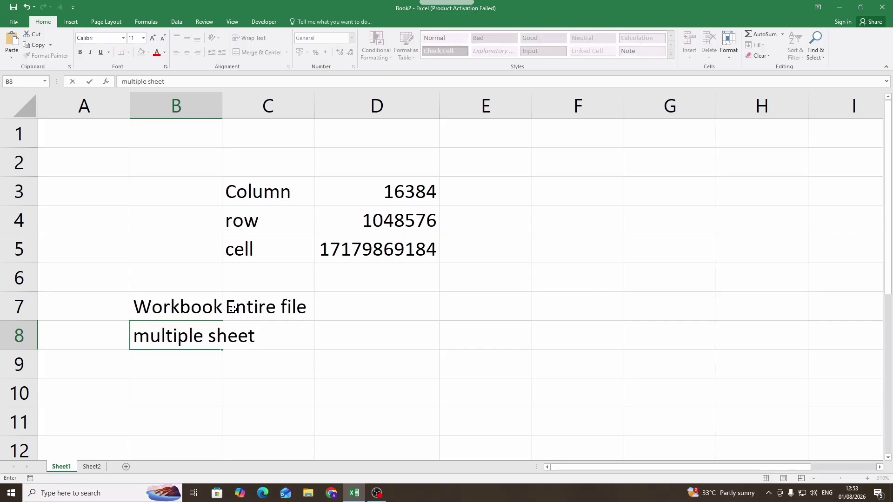
{"action": "type", "text": "/worksheet"}
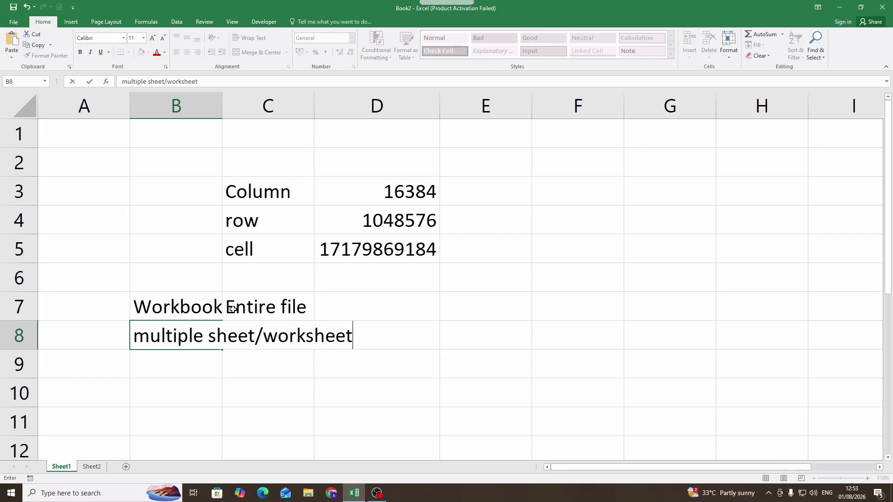
{"action": "key", "text": "Return"}
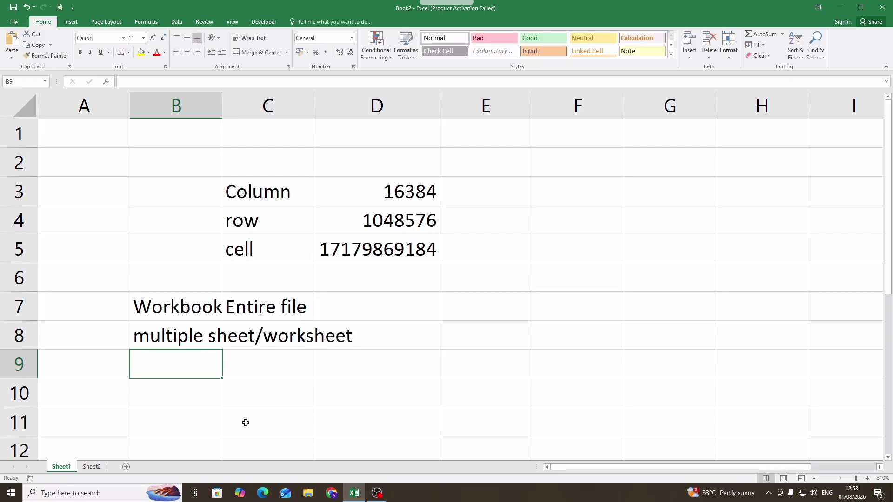
{"action": "left_click", "coordinate": [109, 428]}
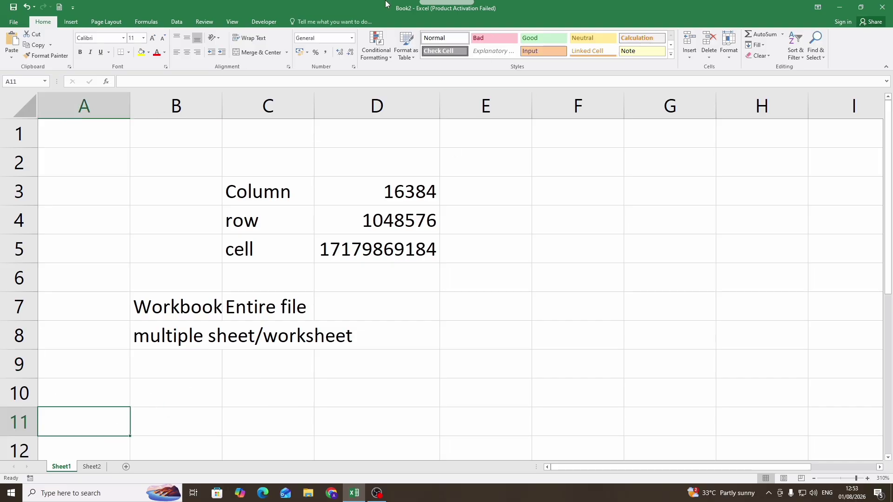
Show Sheet2 briefly, return to Sheet1 and enter the note "active" in cell B9.
{"action": "left_click", "coordinate": [91, 466]}
{"action": "left_click", "coordinate": [61, 466]}
{"action": "left_click", "coordinate": [177, 358]}
{"action": "type", "text": "active"}
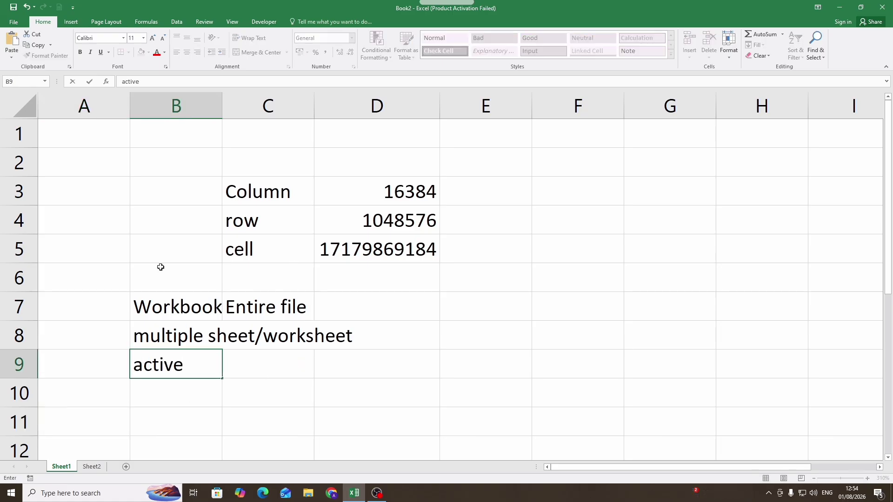
{"action": "key", "text": "Return"}
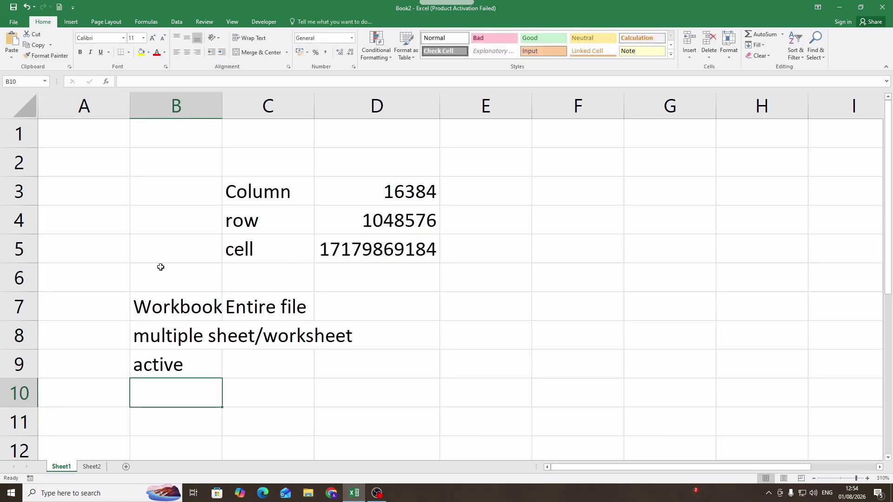
{"action": "left_click", "coordinate": [296, 373]}
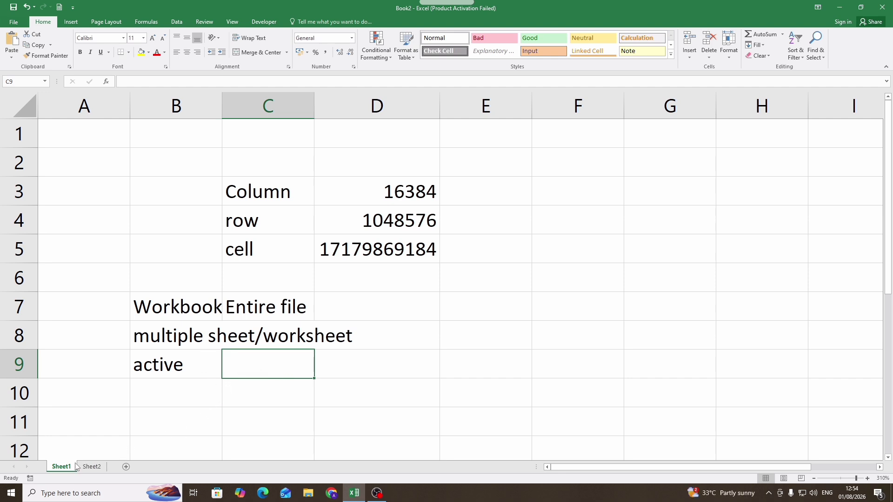
{"action": "left_click", "coordinate": [255, 396]}
{"action": "left_click", "coordinate": [239, 373]}
{"action": "left_click", "coordinate": [393, 374]}
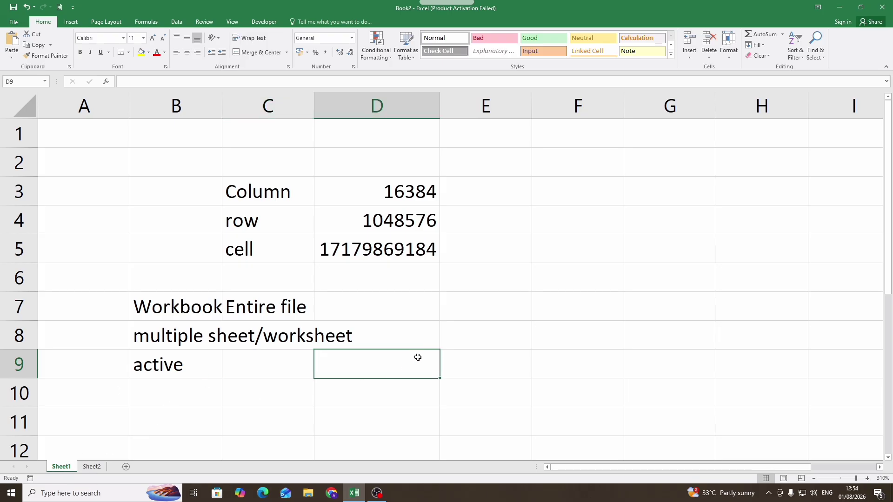
Enter the text "VBA" in cell F3.
{"action": "left_click", "coordinate": [585, 198]}
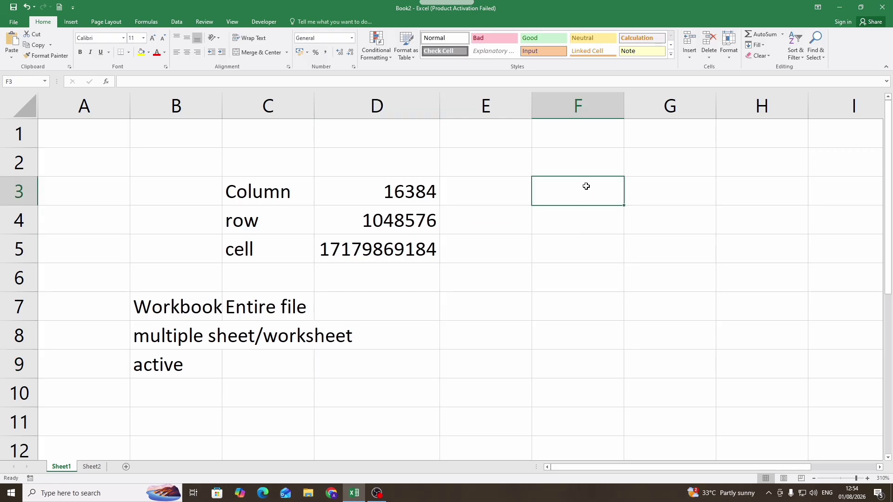
{"action": "type", "text": "VBA"}
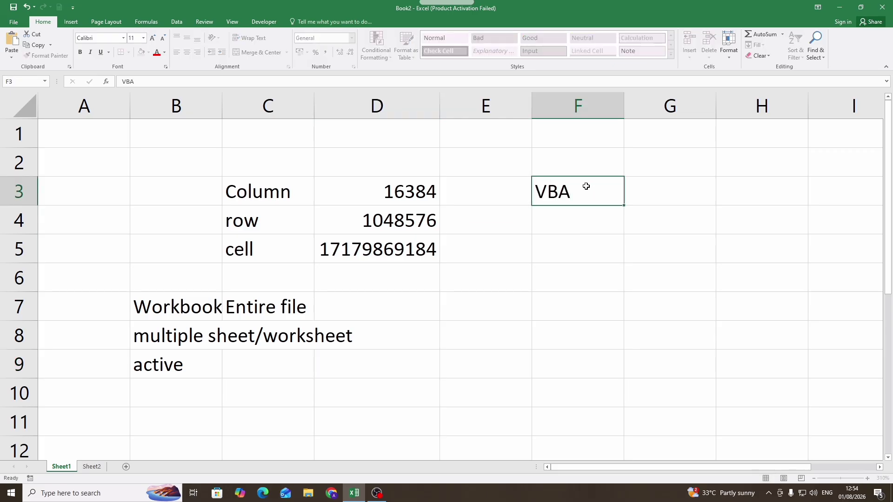
{"action": "key", "text": "Return"}
{"action": "left_click", "coordinate": [586, 186]}
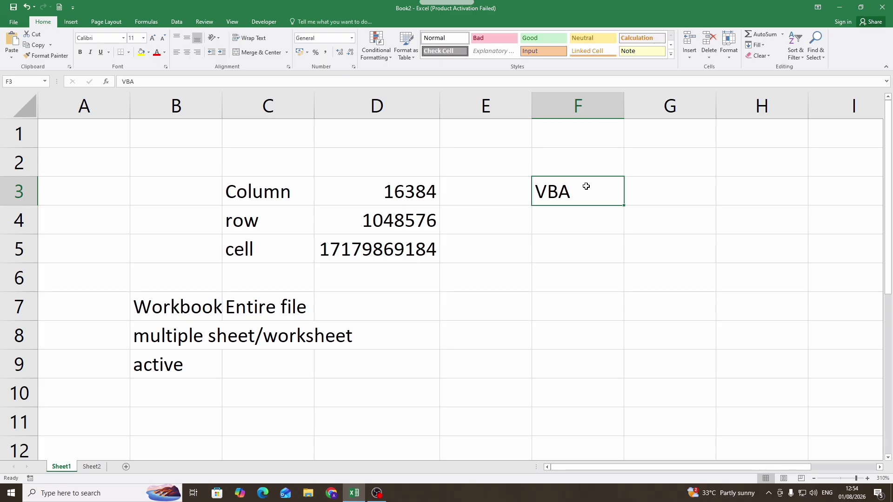
Enter the text "Software" in cell F6.
{"action": "left_click", "coordinate": [582, 271]}
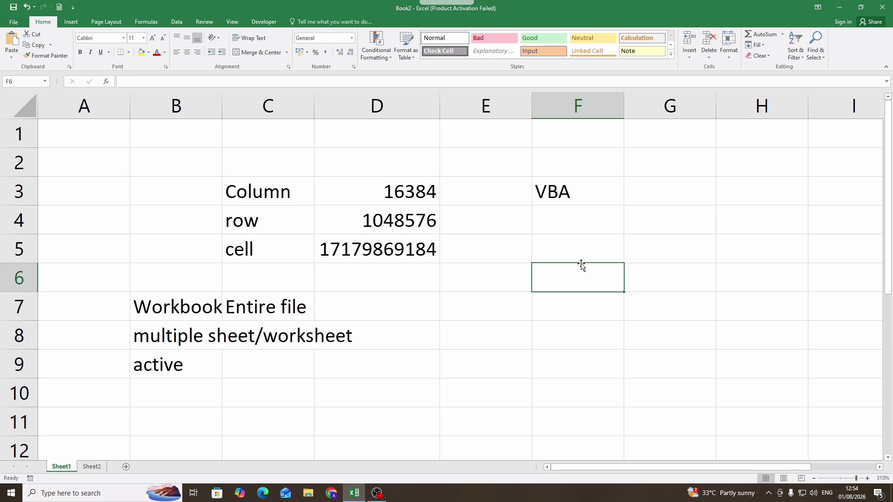
{"action": "type", "text": "Softwar"}
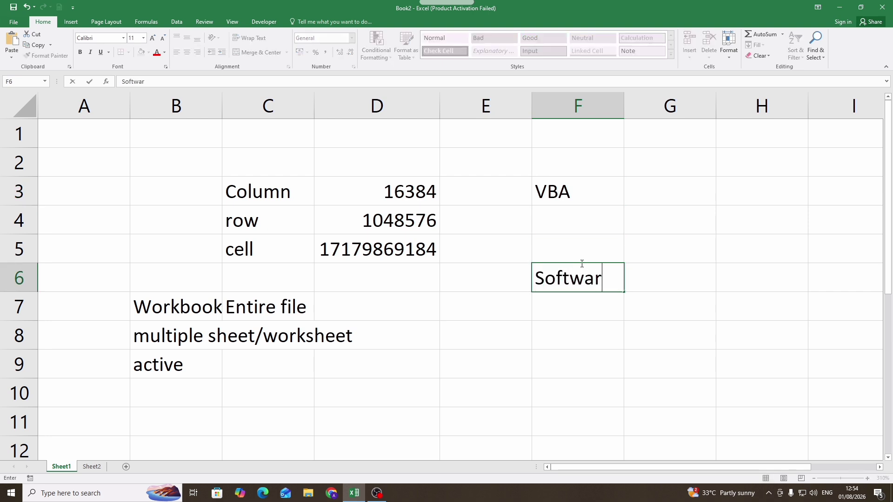
{"action": "type", "text": "e"}
{"action": "key", "text": "Return"}
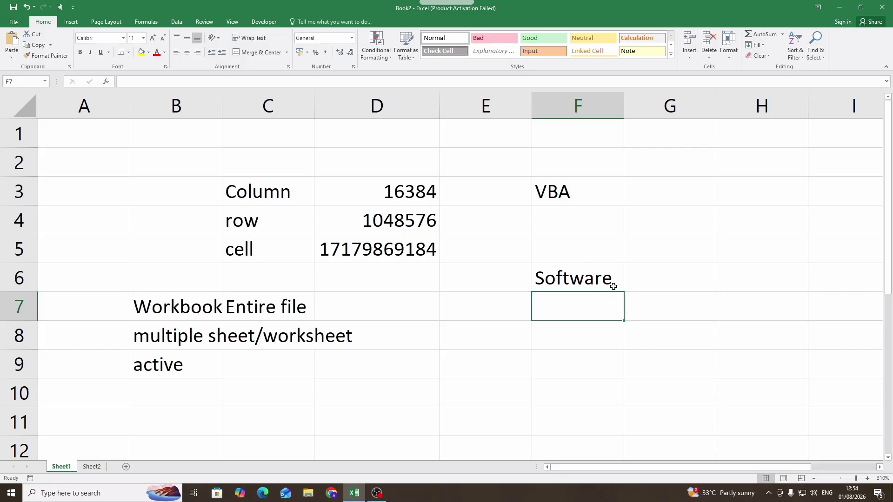
{"action": "left_click", "coordinate": [606, 328]}
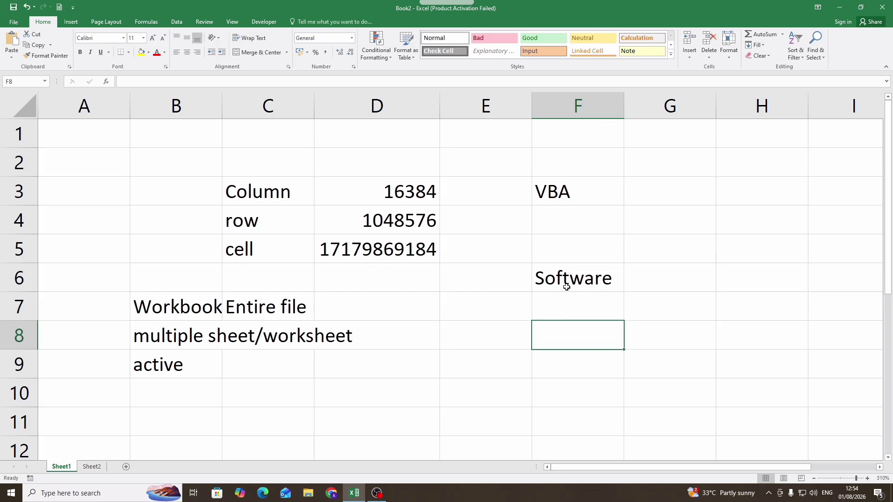
{"action": "left_click", "coordinate": [564, 193]}
{"action": "left_click", "coordinate": [649, 202]}
{"action": "left_click", "coordinate": [540, 190]}
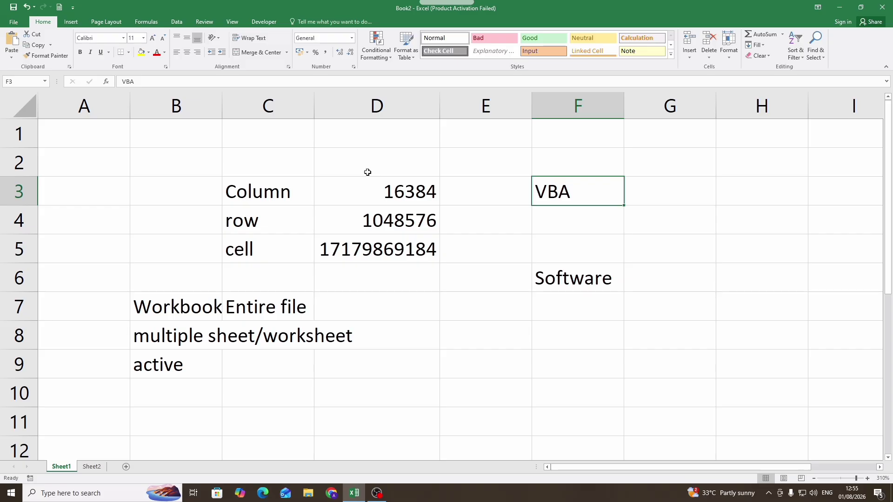
Enter the note "column denote from Text" in cell E9.
{"action": "left_click", "coordinate": [494, 362]}
{"action": "type", "text": "colum"}
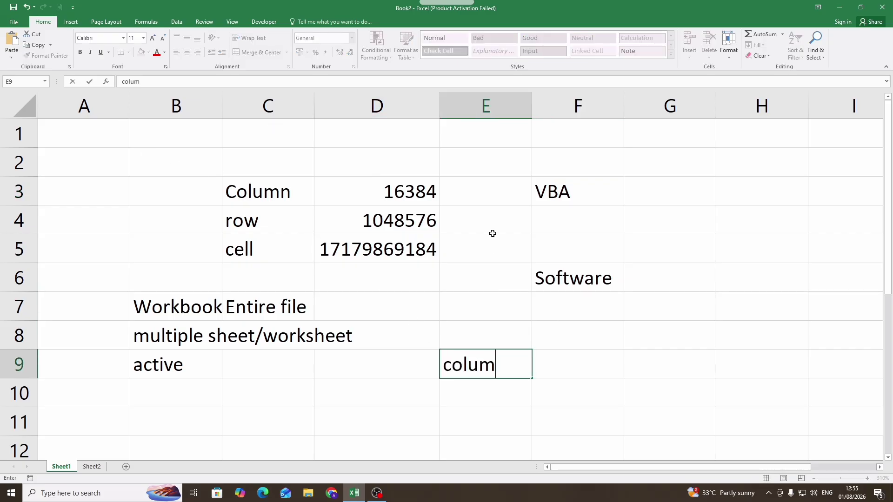
{"action": "type", "text": "n den"}
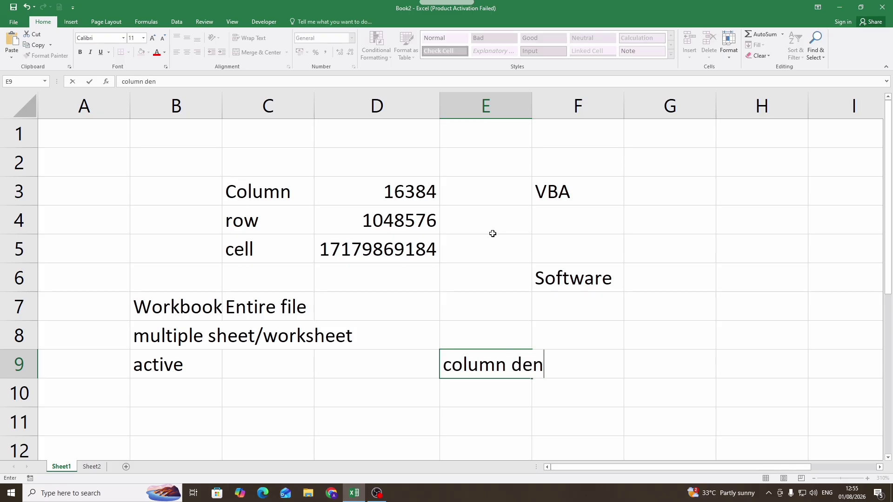
{"action": "type", "text": "ote from"}
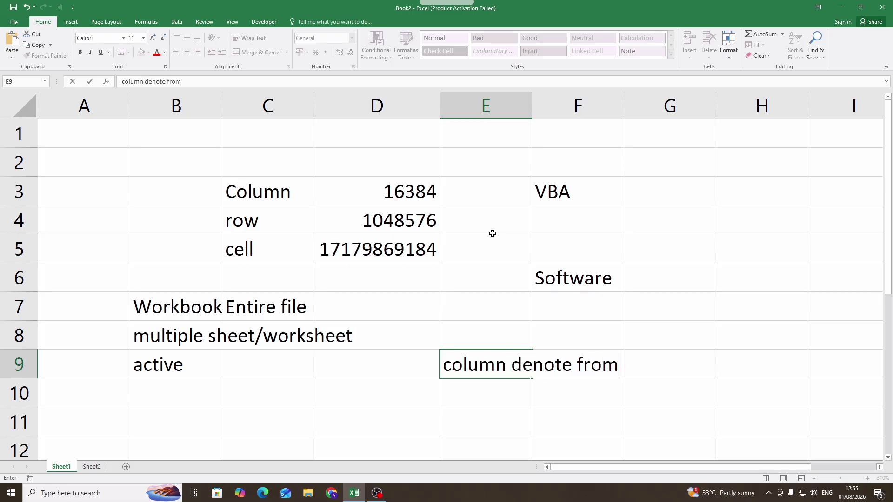
{"action": "type", "text": " Text"}
{"action": "key", "text": "ctrl+Return"}
{"action": "key", "text": "Down"}
Enter the note "Row denote from number" in cell E10.
{"action": "type", "text": "Row d"}
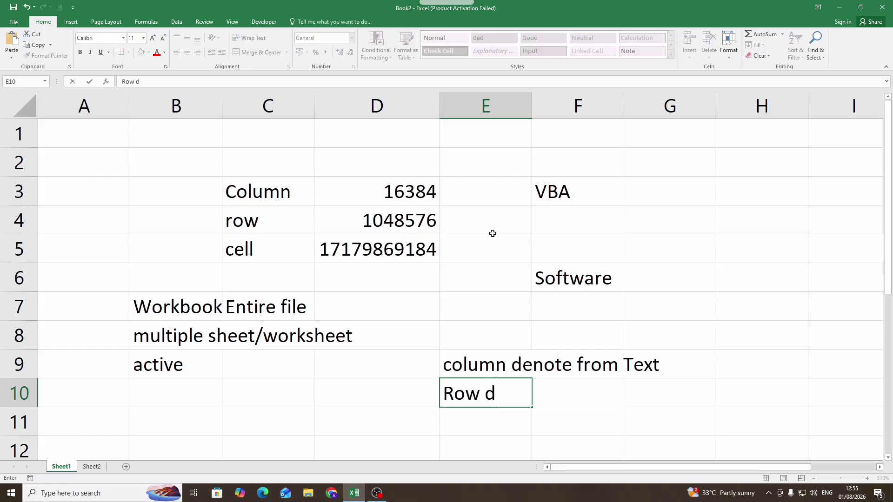
{"action": "type", "text": "enote f"}
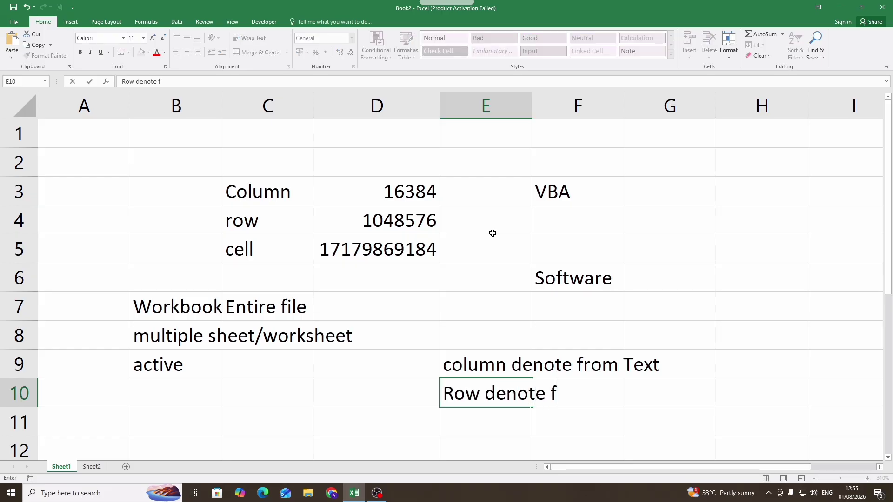
{"action": "type", "text": "rom number"}
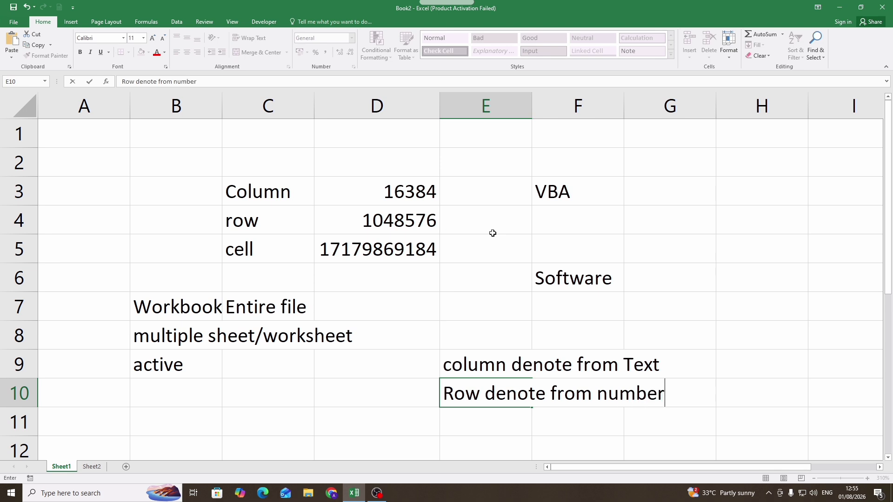
{"action": "left_click", "coordinate": [618, 274]}
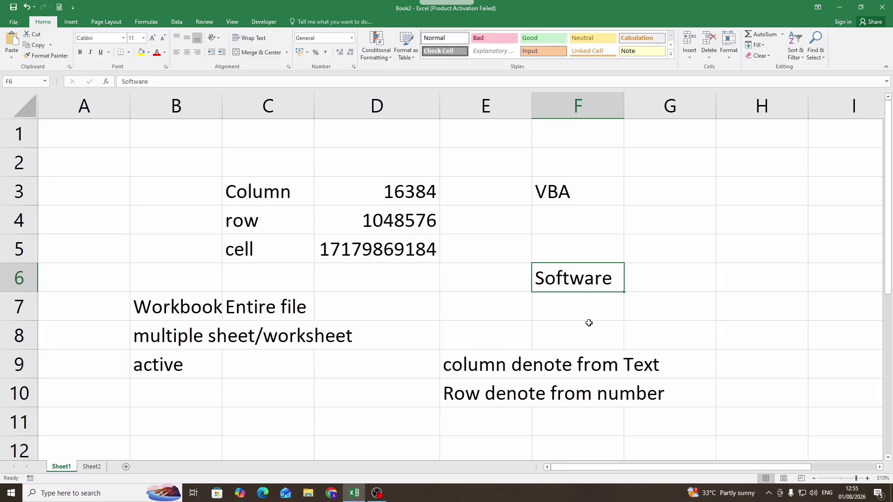
{"action": "left_click", "coordinate": [618, 309]}
{"action": "left_click", "coordinate": [238, 236]}
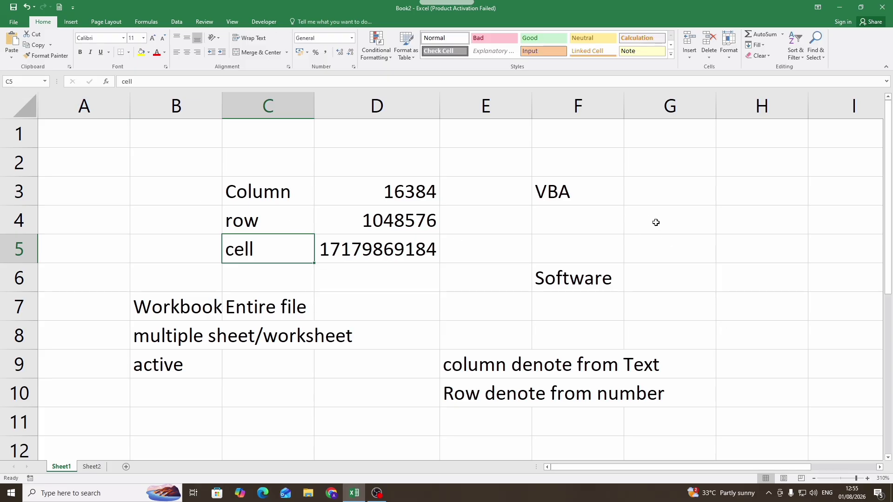
{"action": "left_click", "coordinate": [571, 193]}
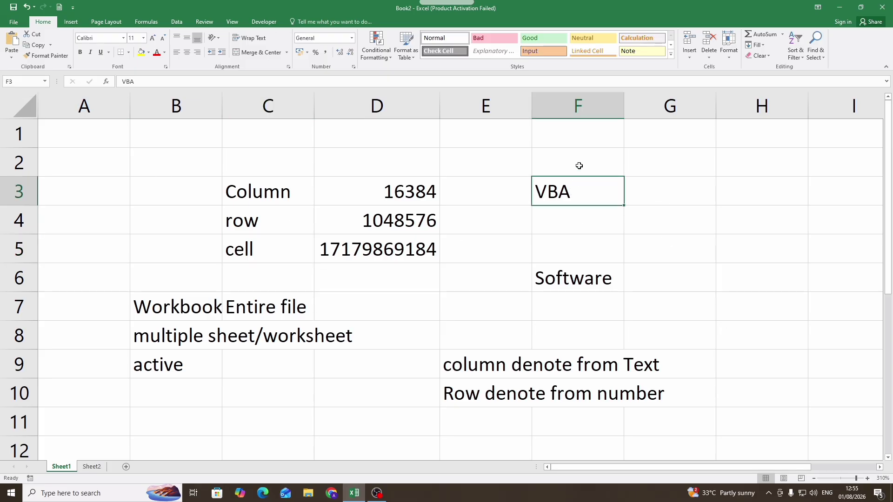
{"action": "left_click", "coordinate": [651, 165]}
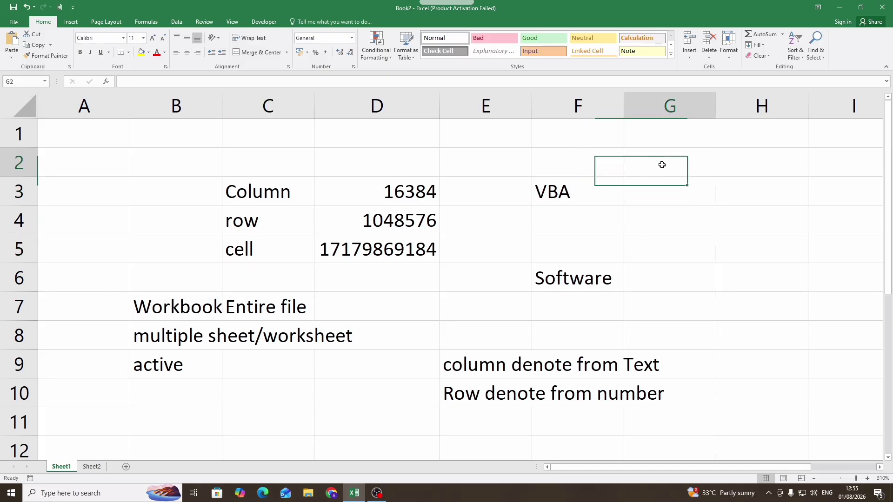
Jump from cell F3 to the sheet's last column in row 3, then return to the start of the row.
{"action": "left_click", "coordinate": [580, 196]}
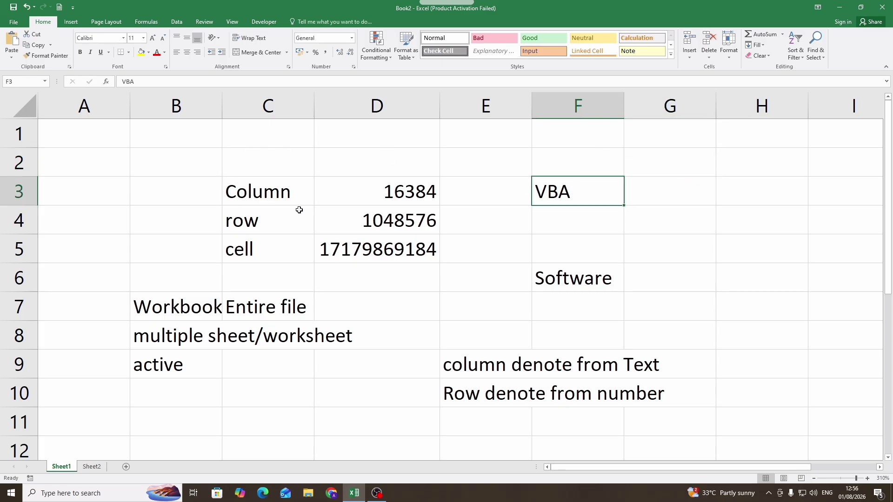
{"action": "key", "text": "ctrl+Right"}
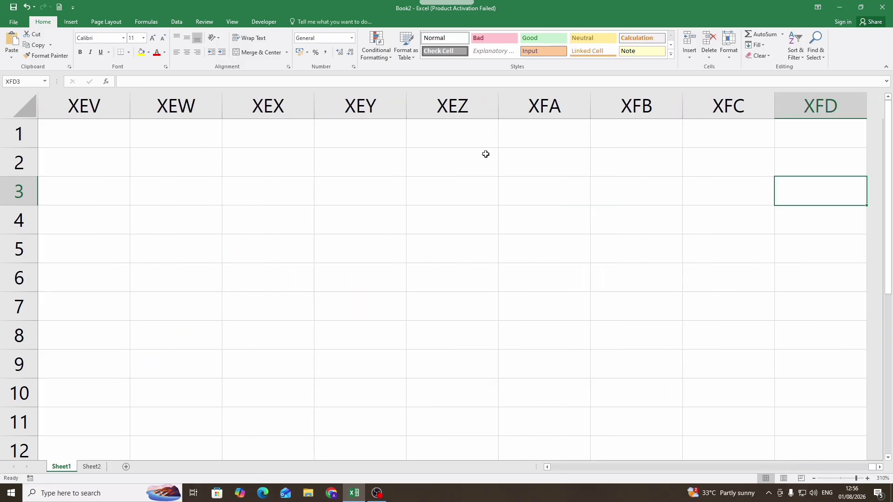
{"action": "key", "text": "ctrl+Left"}
{"action": "key", "text": "ctrl+Left"}
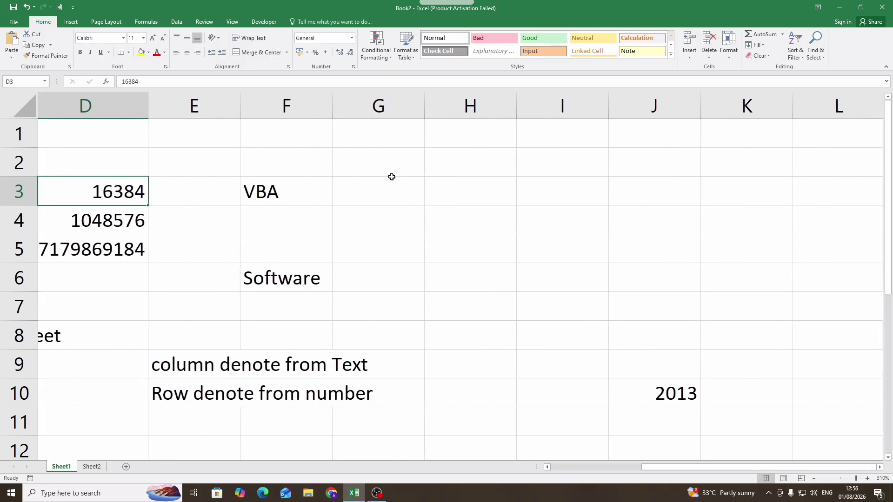
{"action": "key", "text": "Home"}
Clear the text from cell F3 and enter the column range note "a-XFD" in cell E3.
{"action": "left_click", "coordinate": [487, 190]}
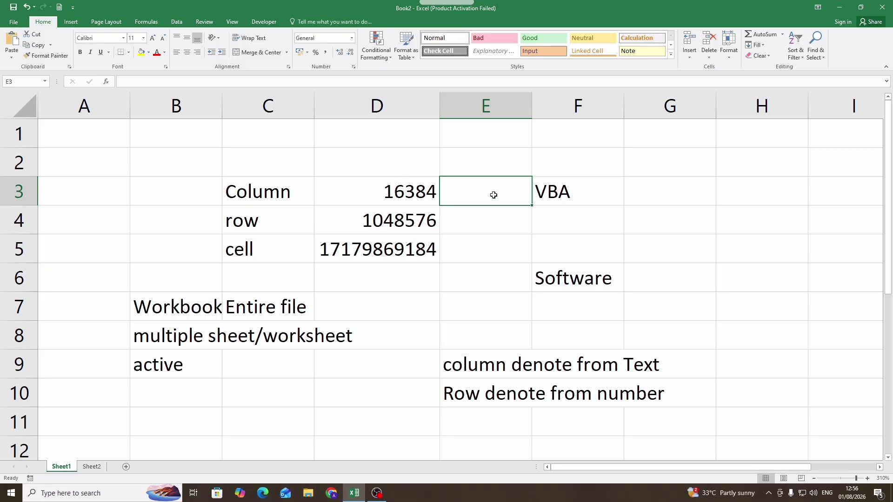
{"action": "left_click", "coordinate": [573, 192]}
{"action": "key", "text": "Delete"}
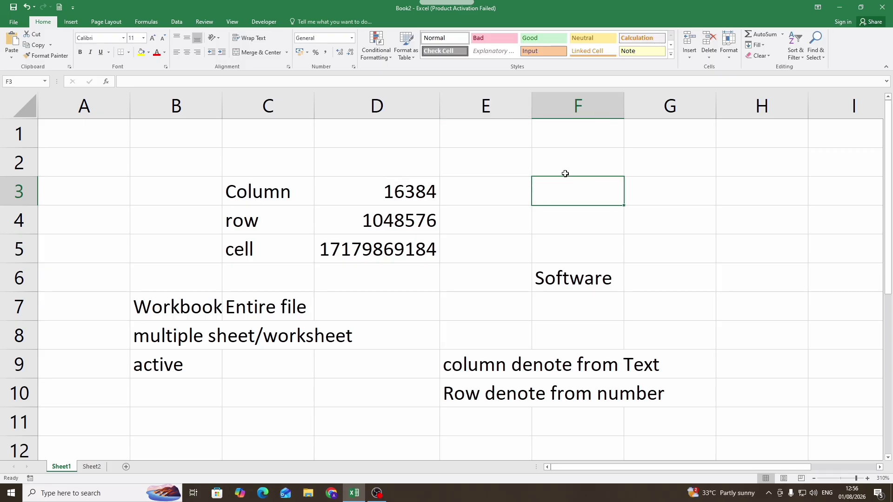
{"action": "left_click", "coordinate": [500, 192]}
{"action": "type", "text": "a"}
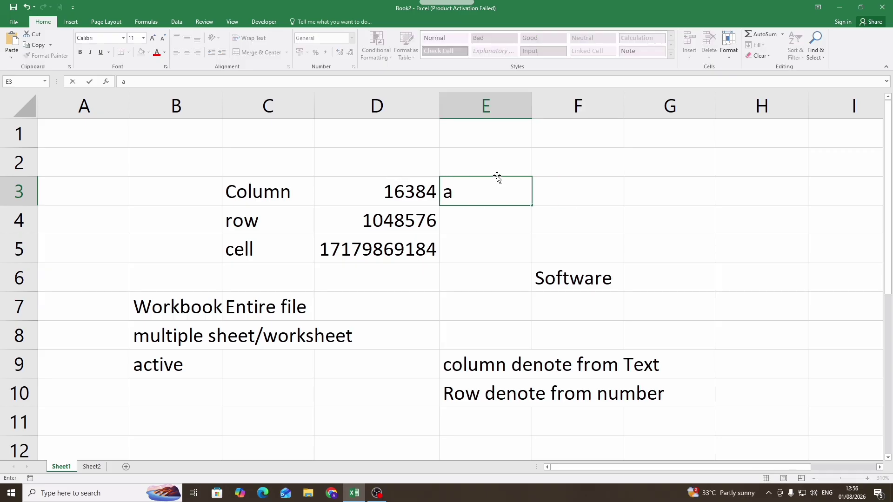
{"action": "type", "text": "-XFD"}
{"action": "left_click", "coordinate": [493, 215]}
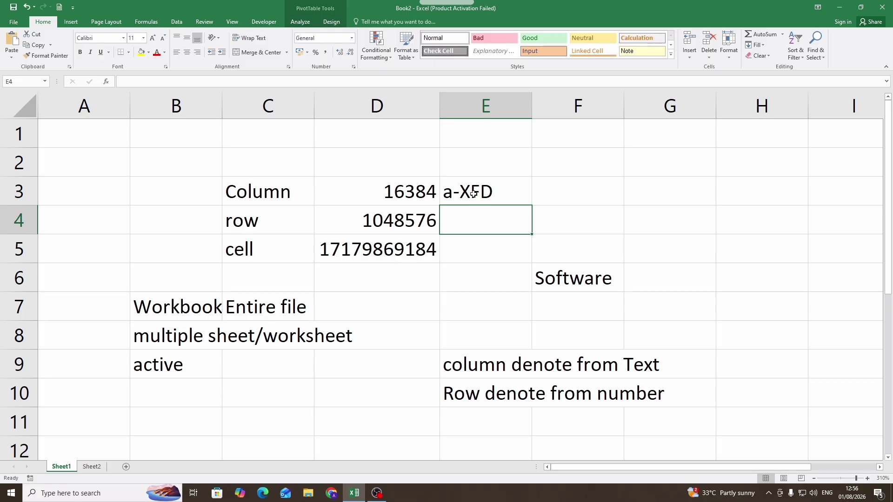
Select the range B2:G10 and assign it the name "table1".
{"action": "left_click", "coordinate": [578, 215]}
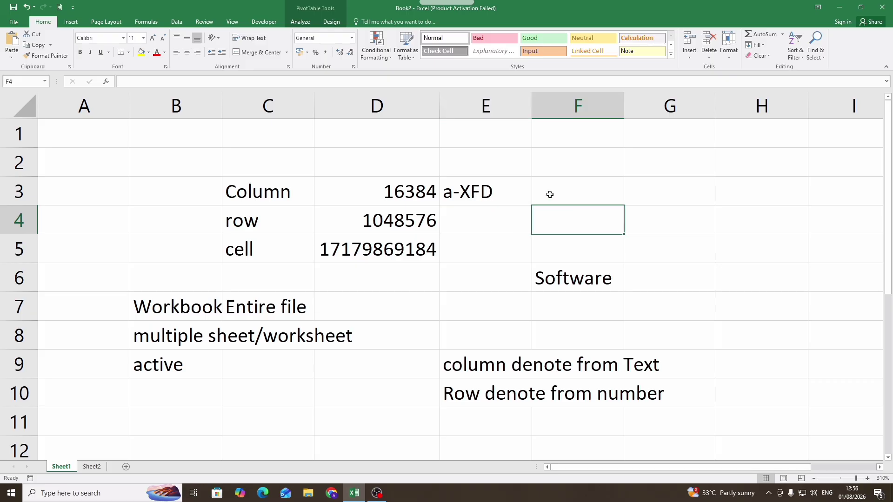
{"action": "left_click", "coordinate": [26, 83]}
{"action": "left_click_drag", "start_coordinate": [161, 155], "coordinate": [637, 394]}
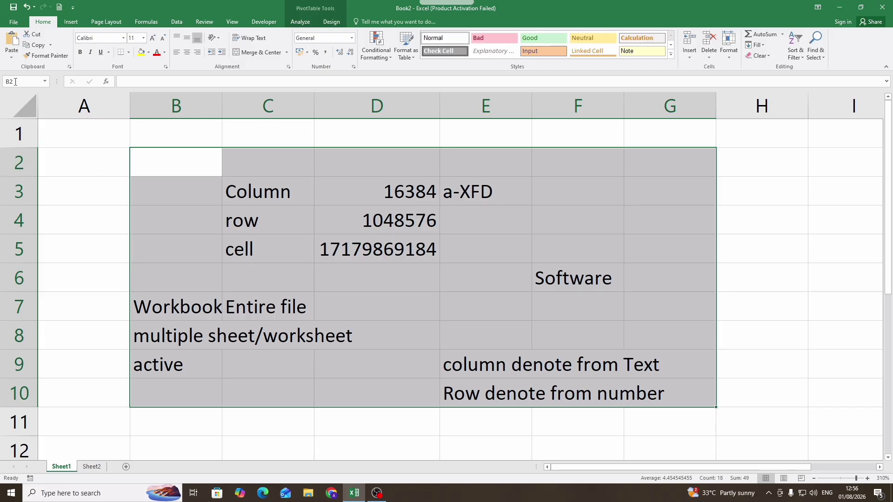
{"action": "left_click", "coordinate": [15, 81]}
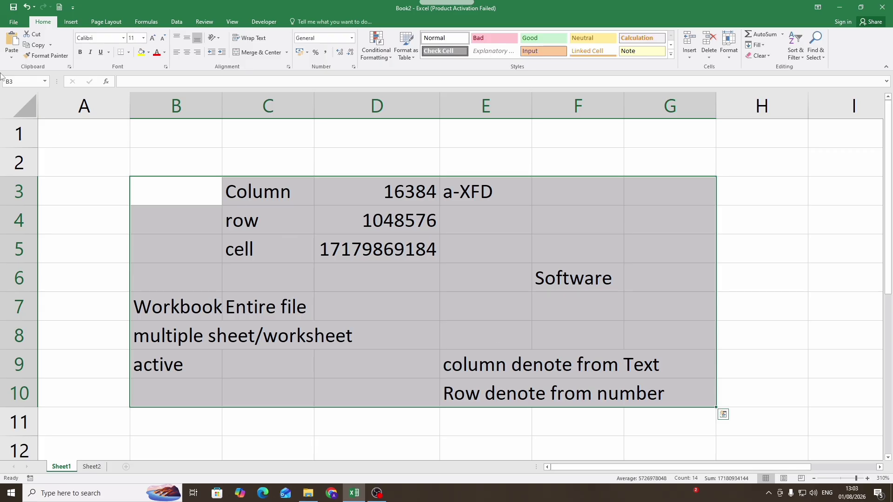
{"action": "left_click", "coordinate": [23, 82]}
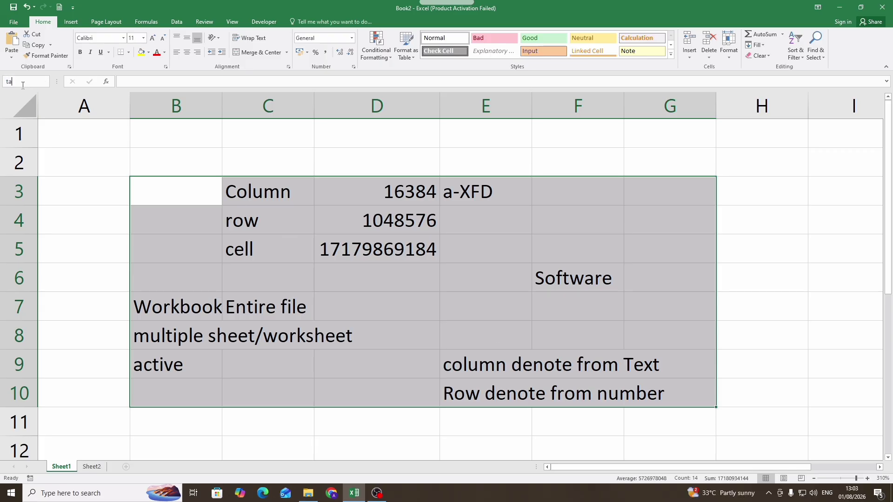
{"action": "key", "text": "Return"}
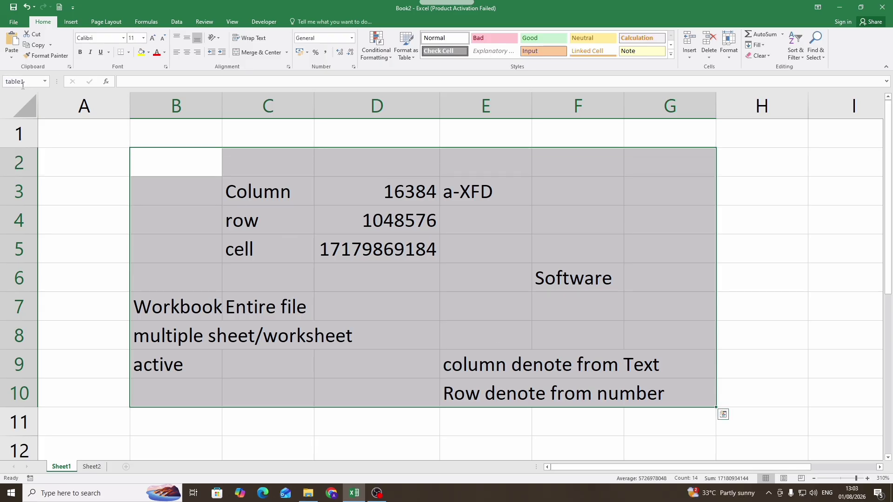
{"action": "left_click", "coordinate": [742, 264]}
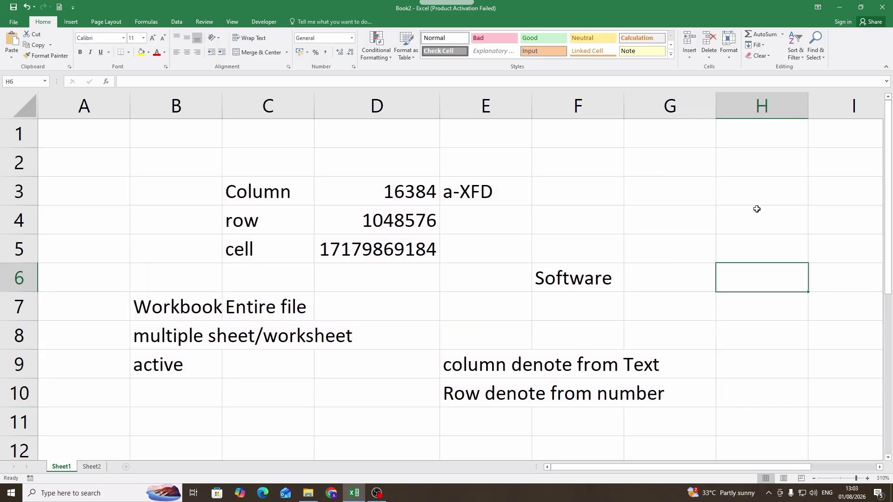
Try a formula referencing the named range table1 in cell D15, inspect the range it covers, and discard the entry.
{"action": "scroll", "coordinate": [381, 283], "scroll_direction": "down", "scroll_amount": 3}
{"action": "left_click", "coordinate": [379, 282]}
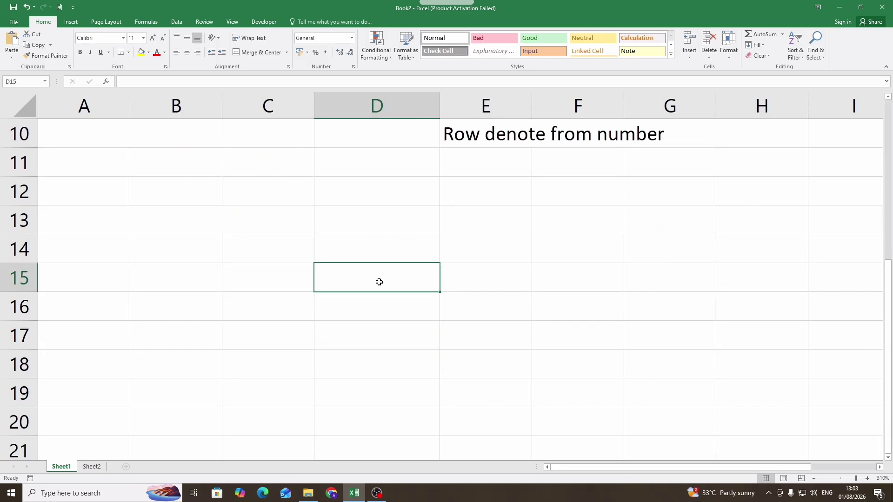
{"action": "type", "text": "="}
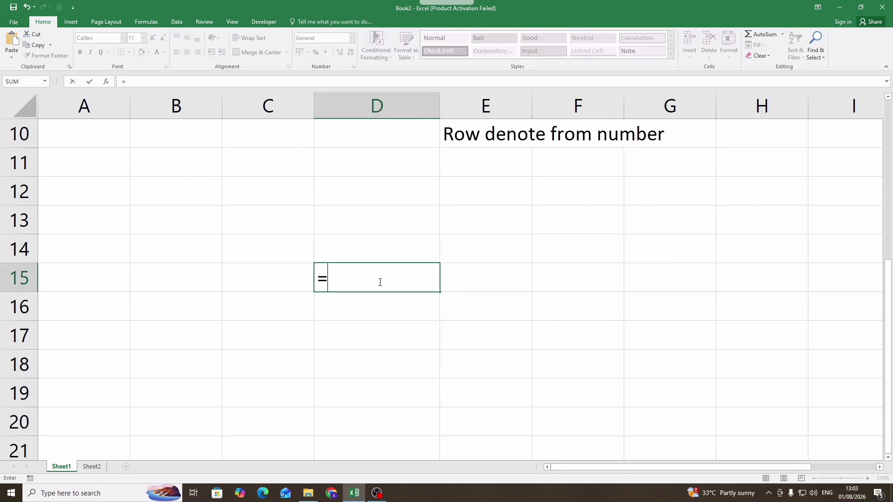
{"action": "type", "text": "table1"}
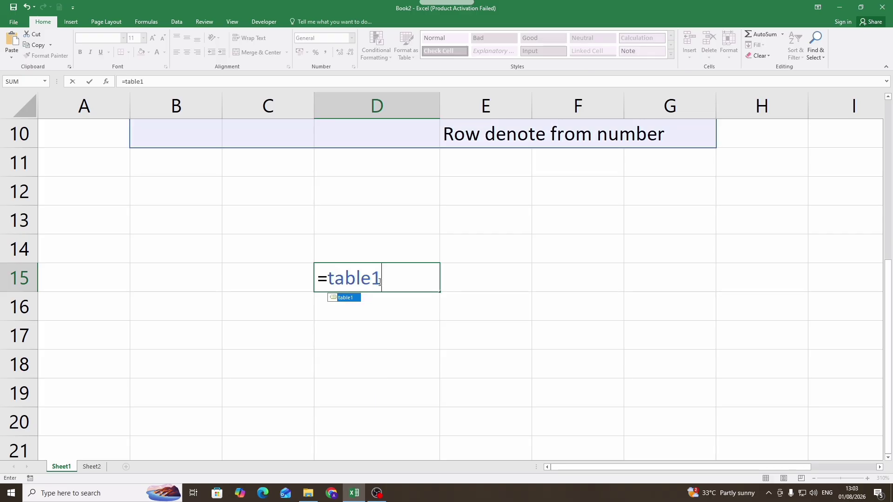
{"action": "scroll", "coordinate": [379, 234], "scroll_direction": "up", "scroll_amount": 3}
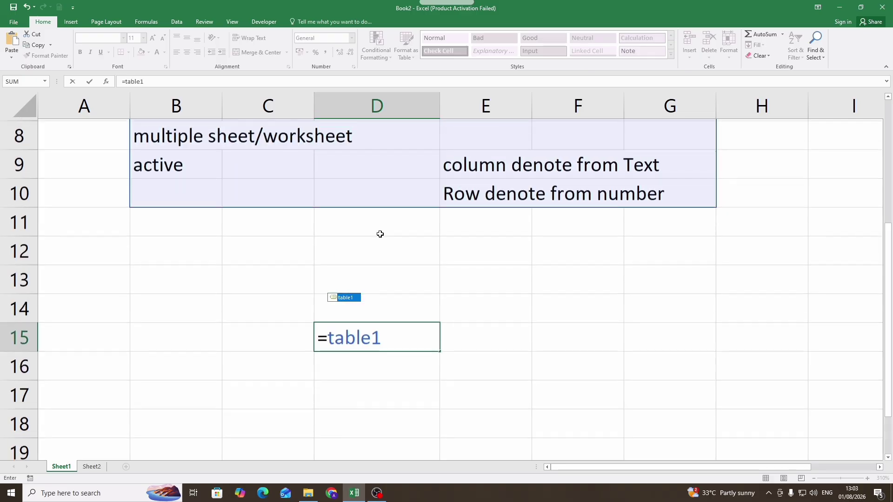
{"action": "scroll", "coordinate": [413, 252], "scroll_direction": "down", "scroll_amount": 5}
{"action": "scroll", "coordinate": [415, 252], "scroll_direction": "up", "scroll_amount": 2}
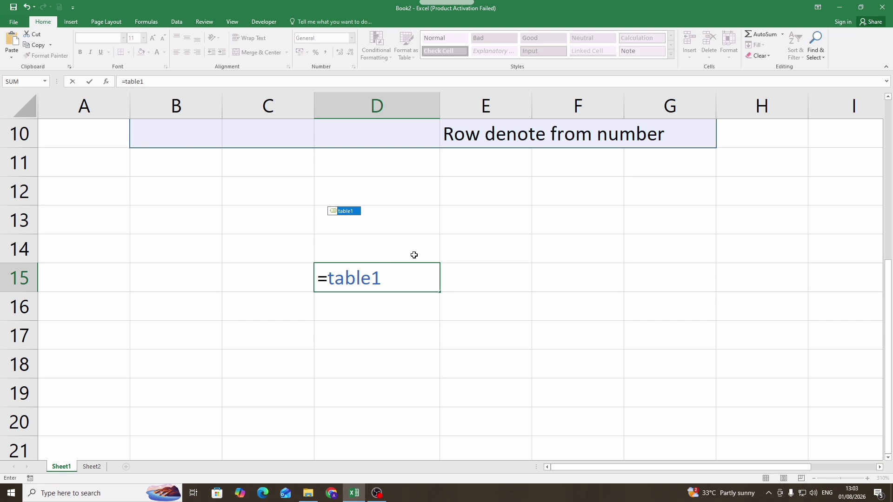
{"action": "key", "text": "BackSpace"}
{"action": "key", "text": "BackSpace"}
{"action": "key", "text": "BackSpace"}
{"action": "key", "text": "BackSpace"}
{"action": "key", "text": "BackSpace"}
{"action": "key", "text": "BackSpace"}
{"action": "key", "text": "BackSpace"}
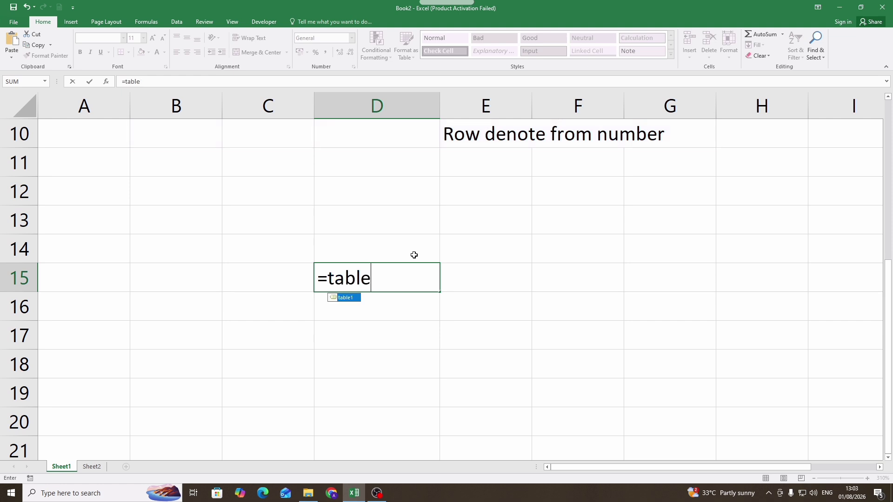
{"action": "left_click", "coordinate": [456, 275]}
{"action": "left_click", "coordinate": [403, 272]}
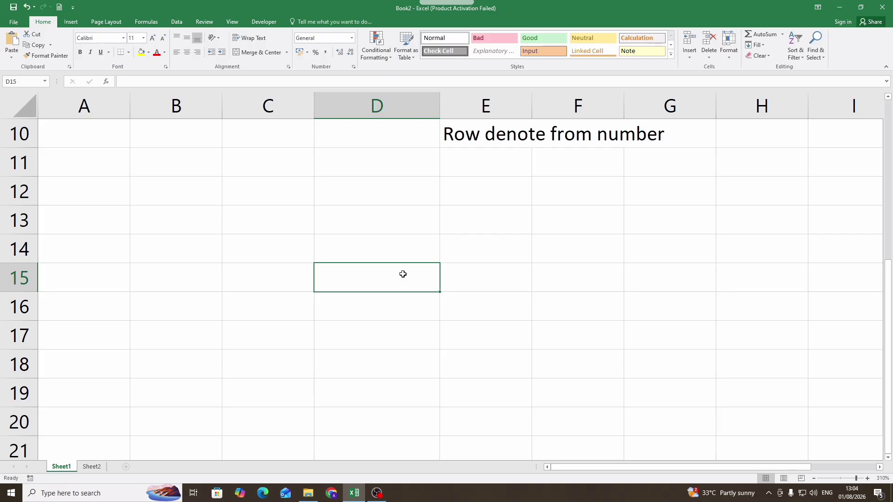
Enter the labels "Cell range" in cell C14 and "Array" in cell C15.
{"action": "scroll", "coordinate": [375, 255], "scroll_direction": "up", "scroll_amount": 2}
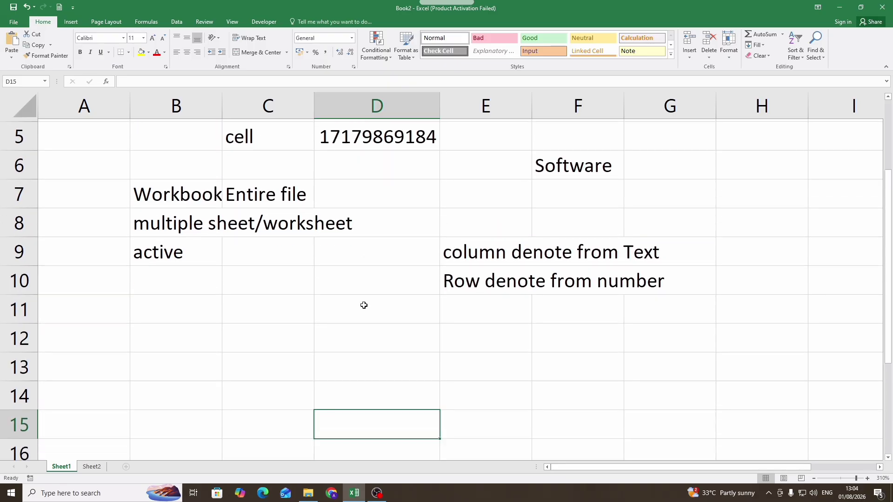
{"action": "scroll", "coordinate": [353, 279], "scroll_direction": "down", "scroll_amount": 3}
{"action": "scroll", "coordinate": [343, 252], "scroll_direction": "up", "scroll_amount": 1}
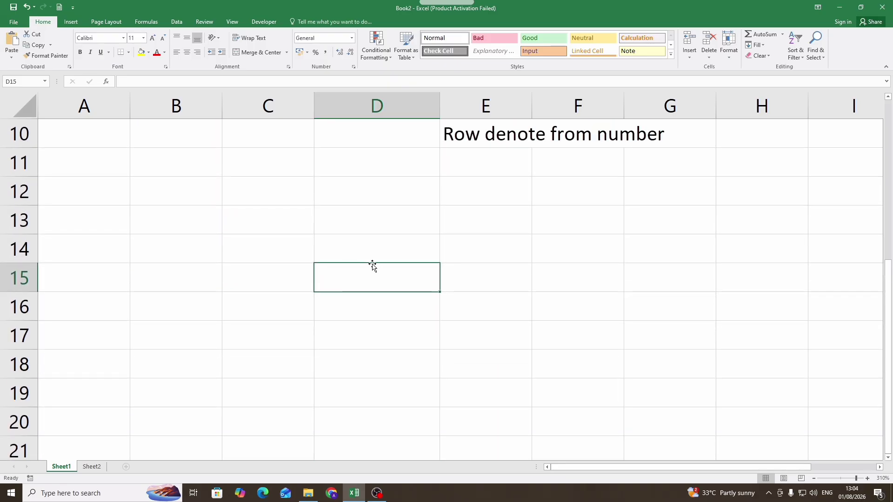
{"action": "left_click", "coordinate": [267, 237]}
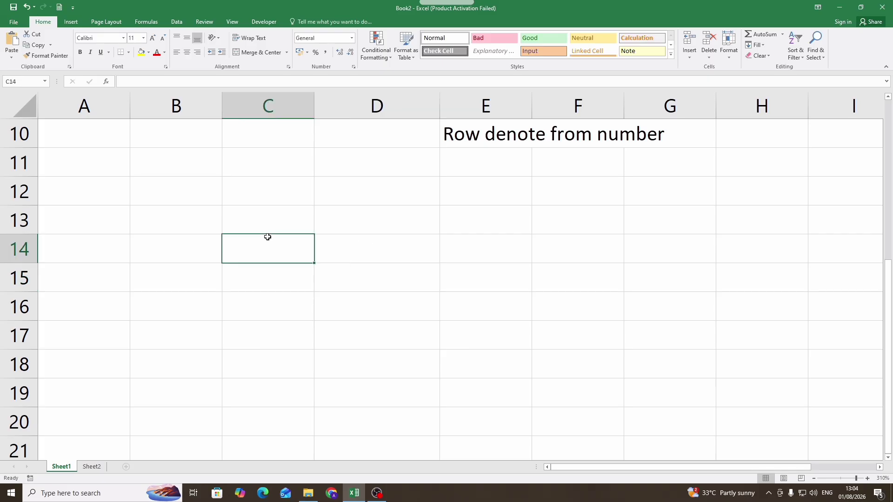
{"action": "type", "text": "Cell"}
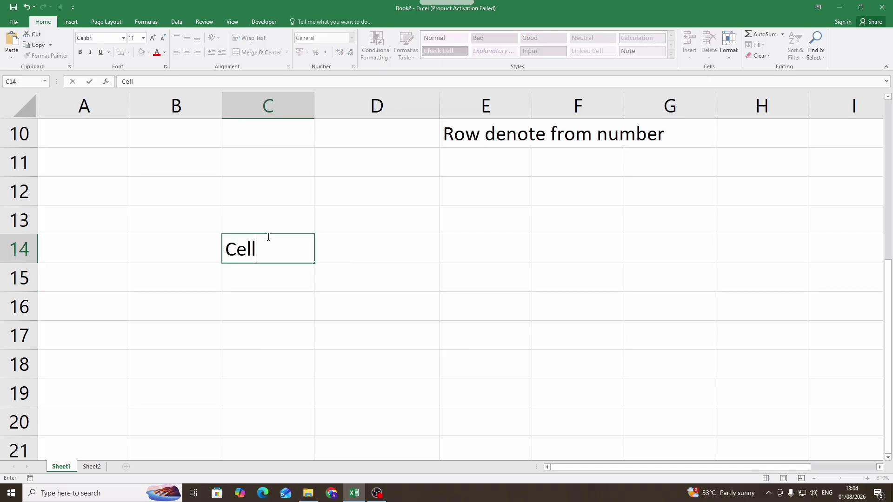
{"action": "type", "text": " range"}
{"action": "key", "text": "Return"}
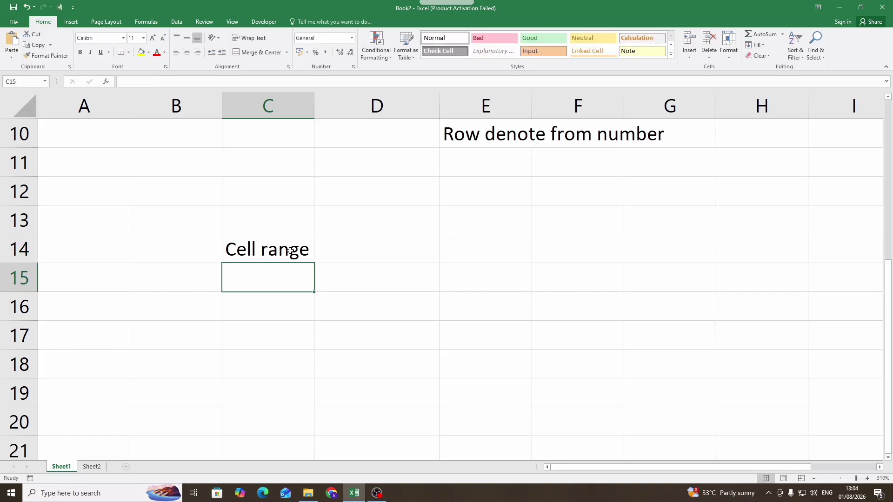
{"action": "type", "text": "Array"}
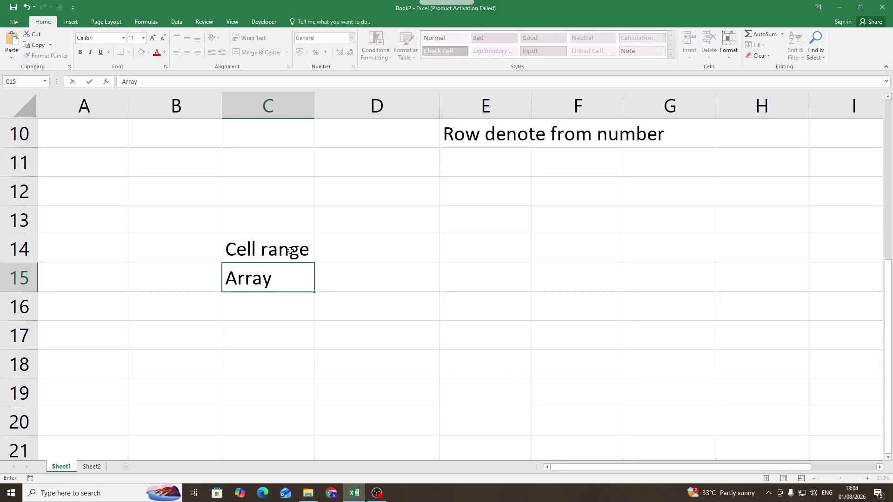
{"action": "key", "text": "Return"}
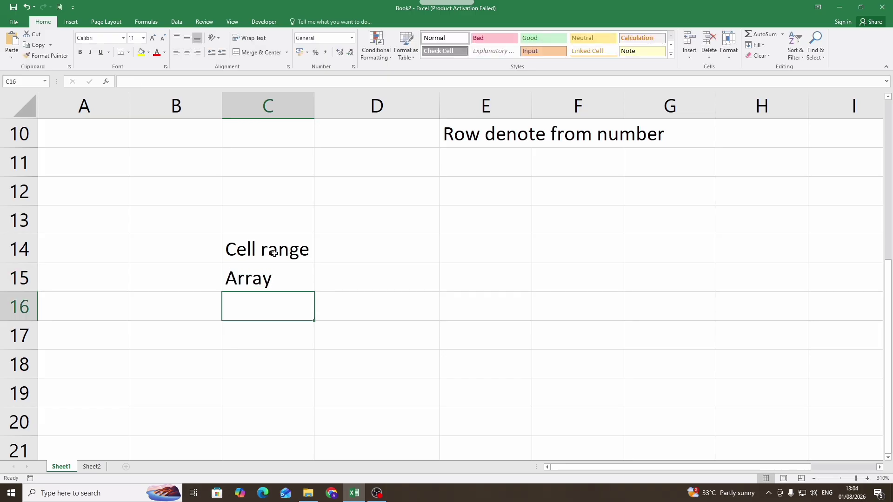
Enter the label "Cell address" in cell C13, above "Cell range".
{"action": "left_click", "coordinate": [287, 231]}
{"action": "type", "text": "Cell"}
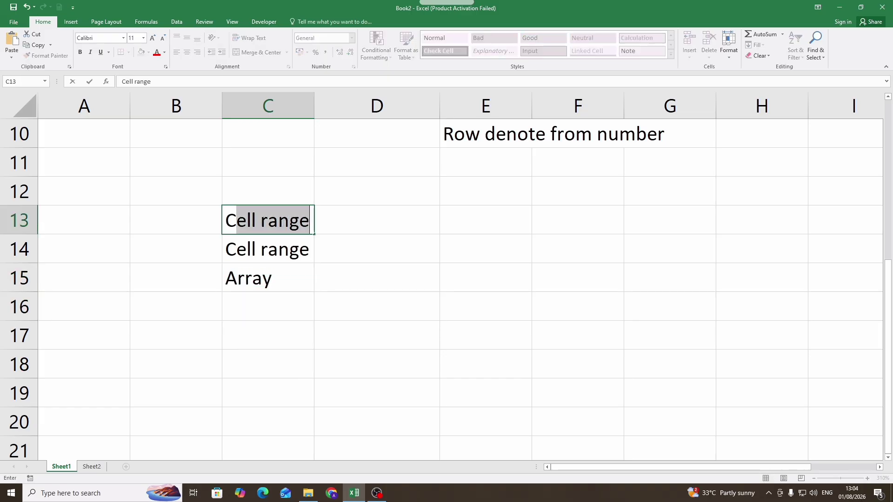
{"action": "type", "text": " address"}
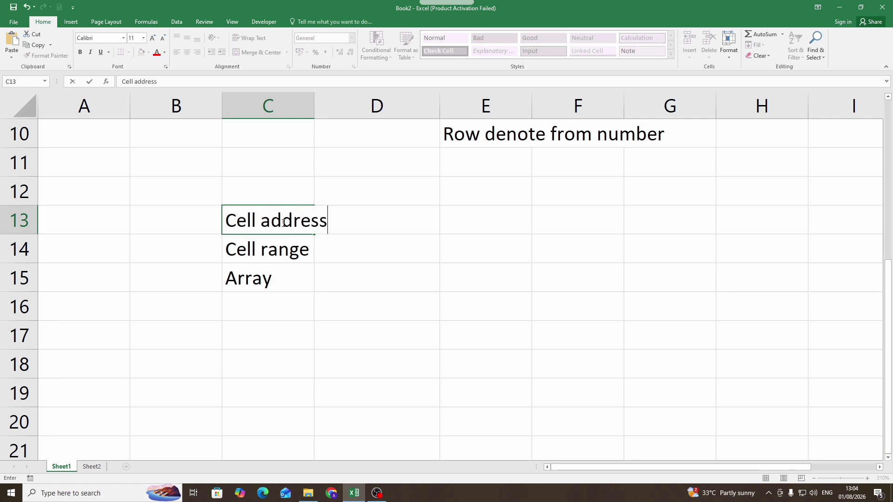
{"action": "key", "text": "Return"}
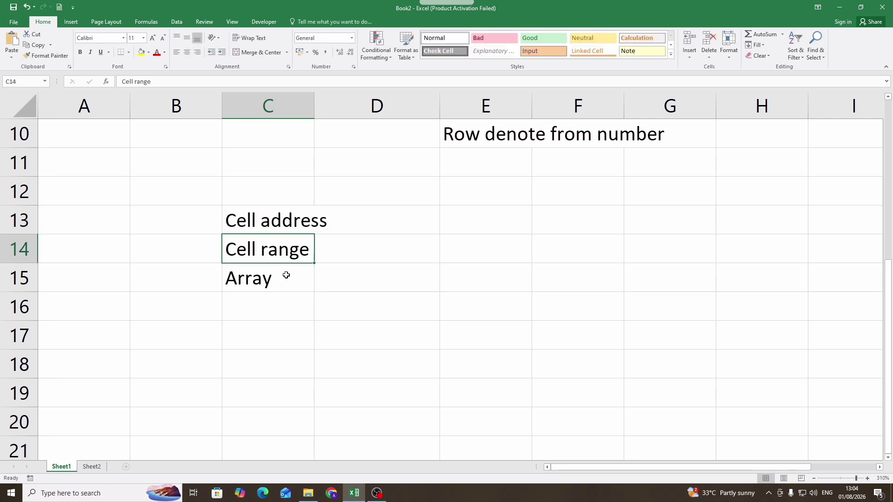
Enter the example cell address "A2" in cell D13 beside the "Cell address" label.
{"action": "left_click", "coordinate": [343, 261]}
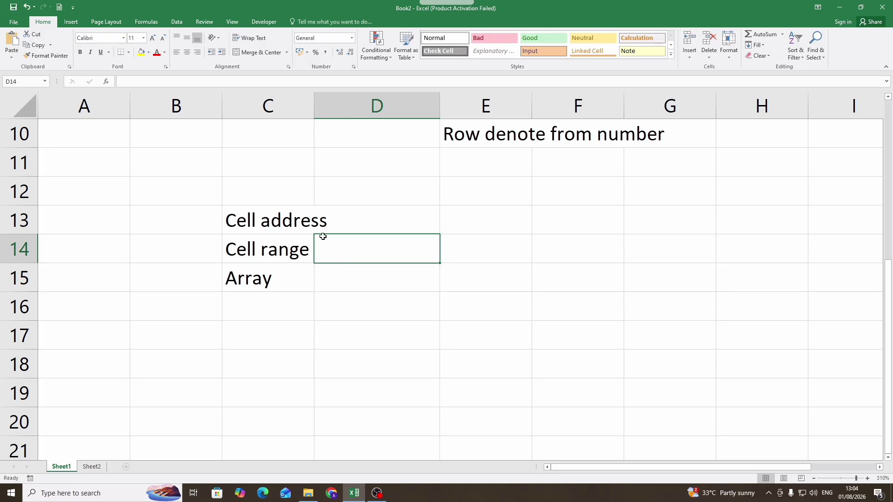
{"action": "left_click", "coordinate": [345, 218]}
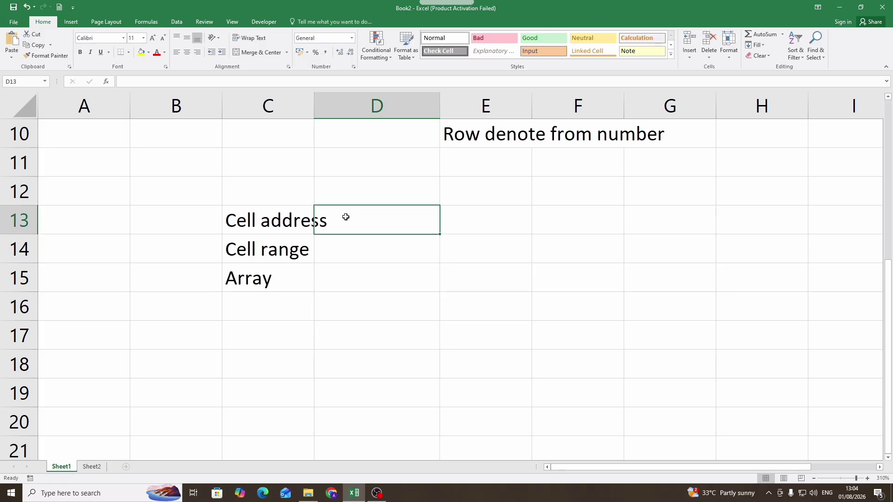
{"action": "type", "text": "A"}
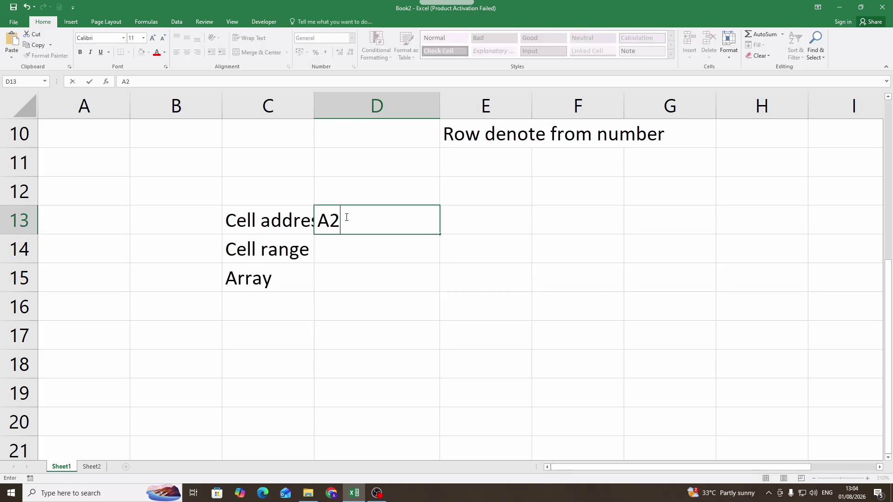
{"action": "type", "text": "2"}
{"action": "key", "text": "Return"}
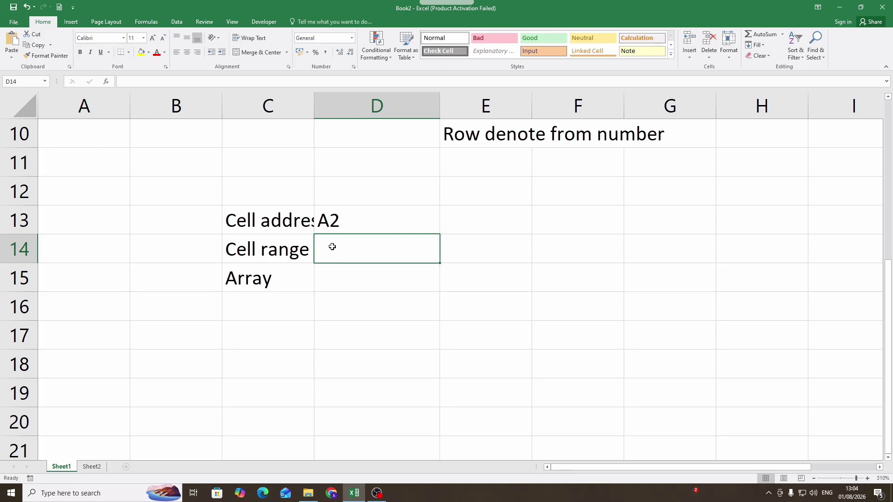
Select the separate ranges E12:H19, A14:B20, C17:D20 and C10:C11 together to demonstrate cell ranges.
{"action": "left_click_drag", "start_coordinate": [493, 199], "coordinate": [738, 384]}
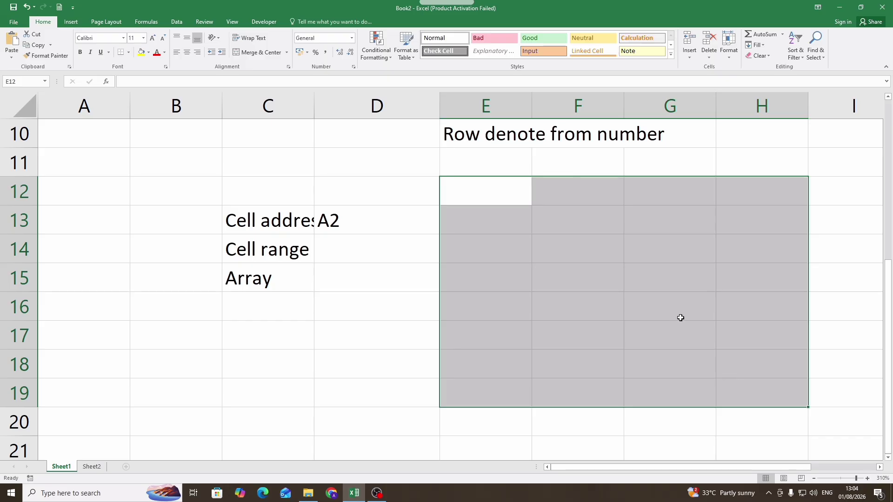
{"action": "left_click_drag", "start_coordinate": [492, 187], "coordinate": [783, 383]}
{"action": "left_click_drag", "start_coordinate": [80, 252], "coordinate": [178, 397]}
{"action": "left_click_drag", "start_coordinate": [243, 328], "coordinate": [337, 408]}
{"action": "left_click", "coordinate": [282, 142], "text": "ctrl"}
{"action": "left_click_drag", "start_coordinate": [283, 142], "coordinate": [302, 166]}
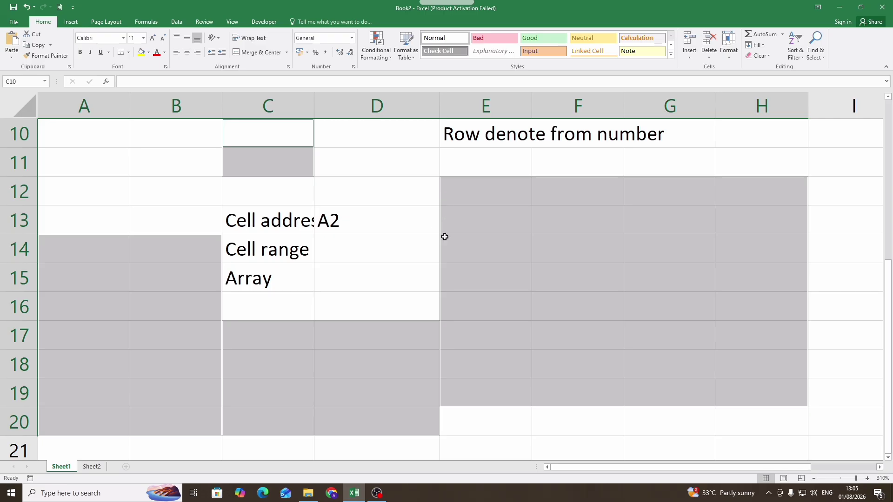
Start a formula in cell E15 with the array constant {1,2,3}.
{"action": "left_click", "coordinate": [513, 276]}
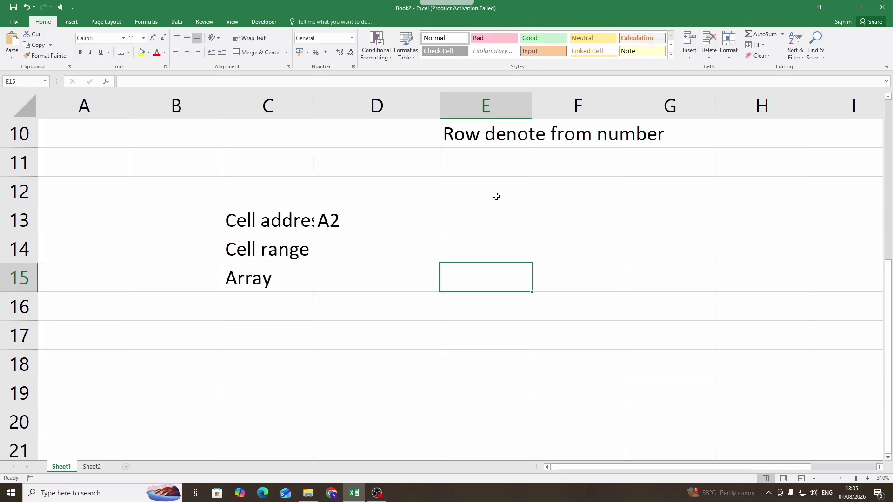
{"action": "type", "text": "="}
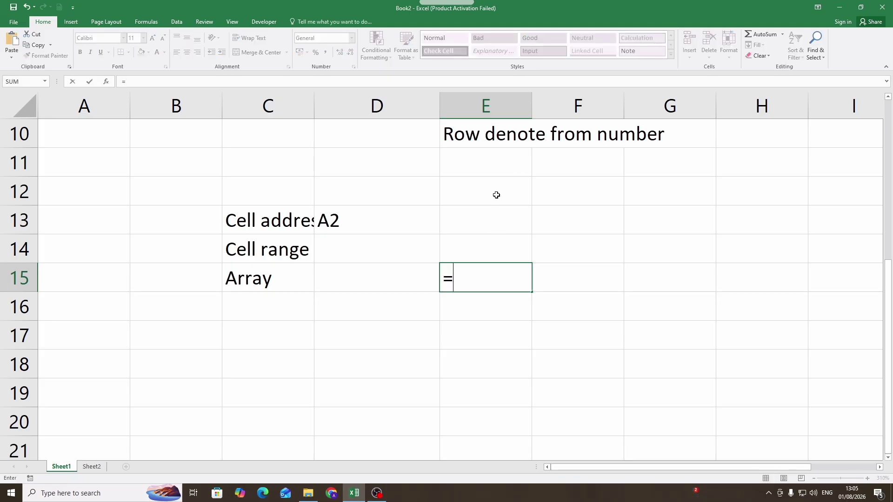
{"action": "type", "text": "{}"}
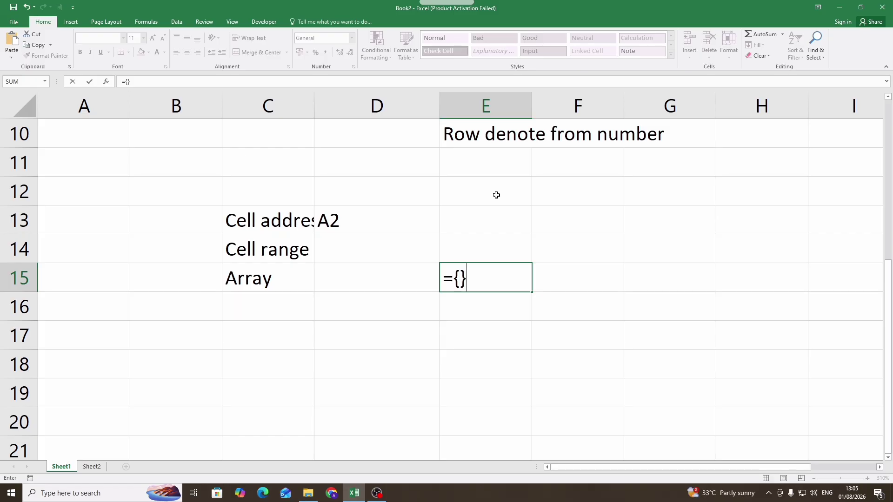
{"action": "key", "text": "Return"}
{"action": "key", "text": "Return"}
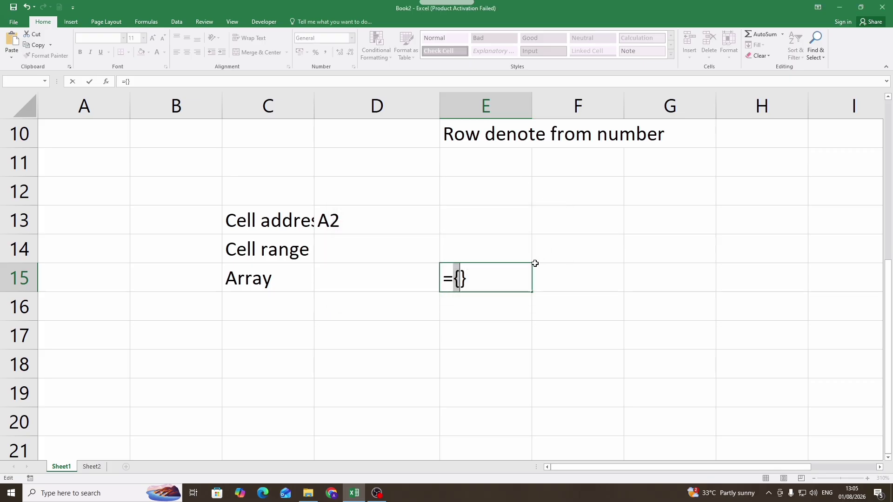
{"action": "left_click_drag", "start_coordinate": [468, 278], "coordinate": [442, 275]}
{"action": "left_click", "coordinate": [459, 280]}
{"action": "type", "text": "1,2,3"}
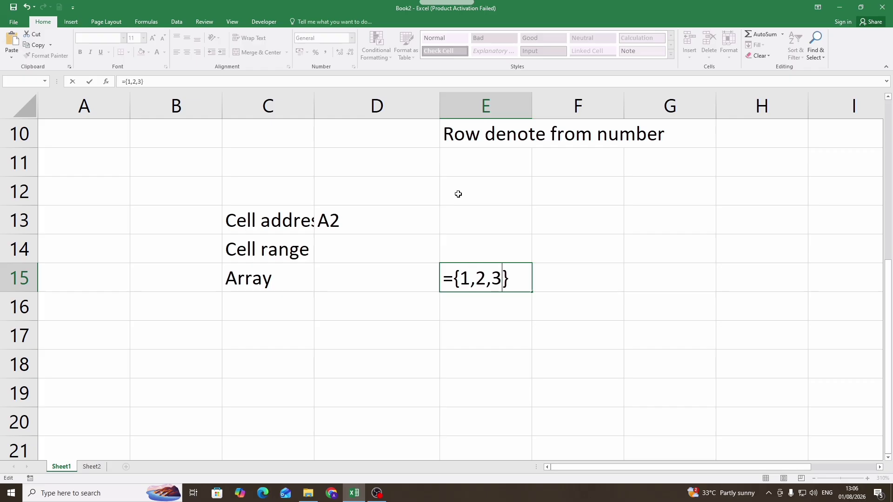
Add the second array {2,5,8} to the formula in cell E15 with a plus sign and commit it.
{"action": "key", "text": "Right"}
{"action": "type", "text": "+{2,5,8"}
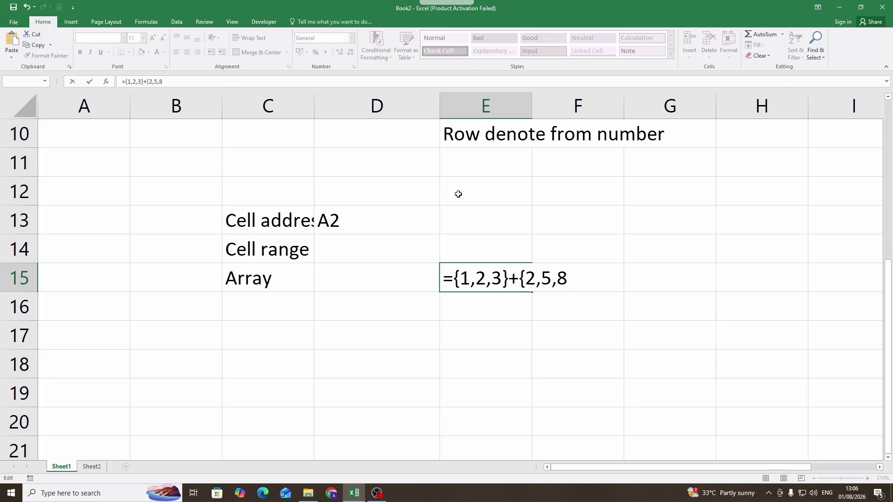
{"action": "type", "text": ")"}
{"action": "key", "text": "BackSpace"}
{"action": "type", "text": "}"}
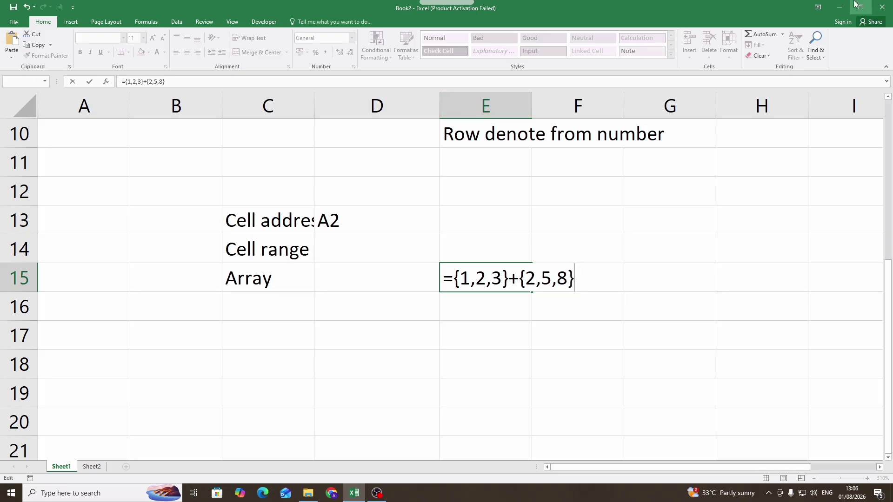
{"action": "key", "text": "Return"}
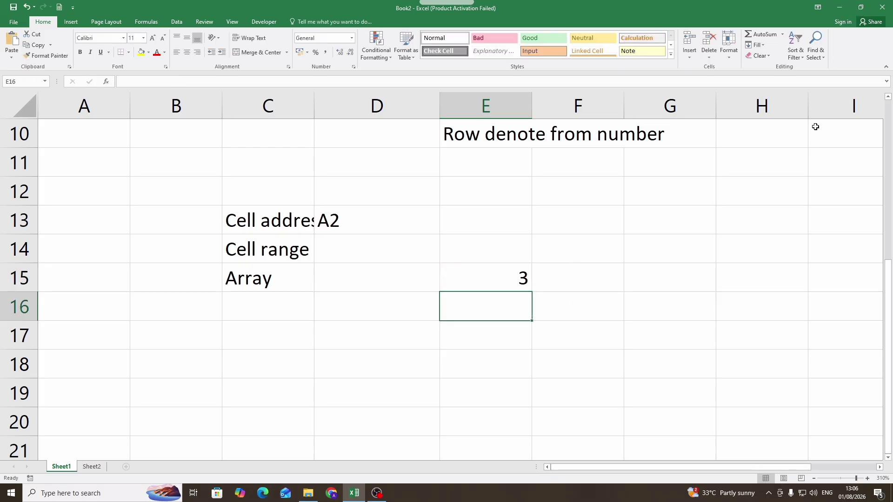
Replace the array addition in cell E15's formula with the SUM function.
{"action": "key", "text": "Up"}
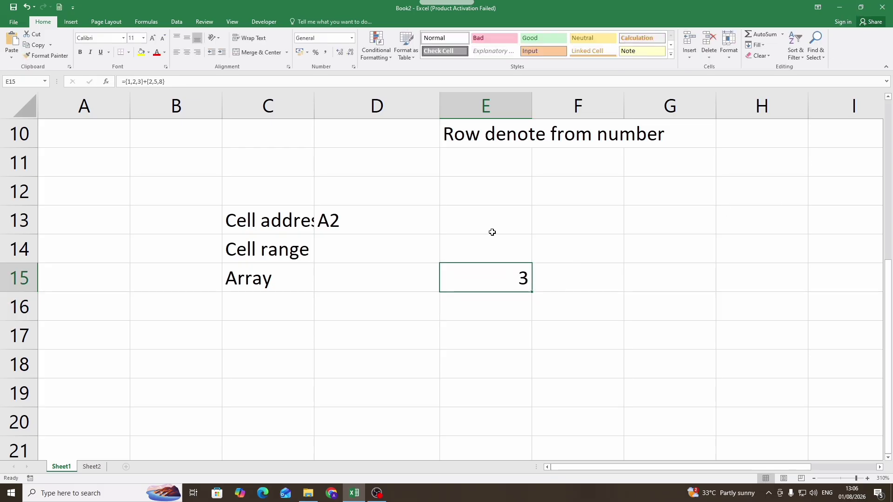
{"action": "left_click", "coordinate": [175, 82]}
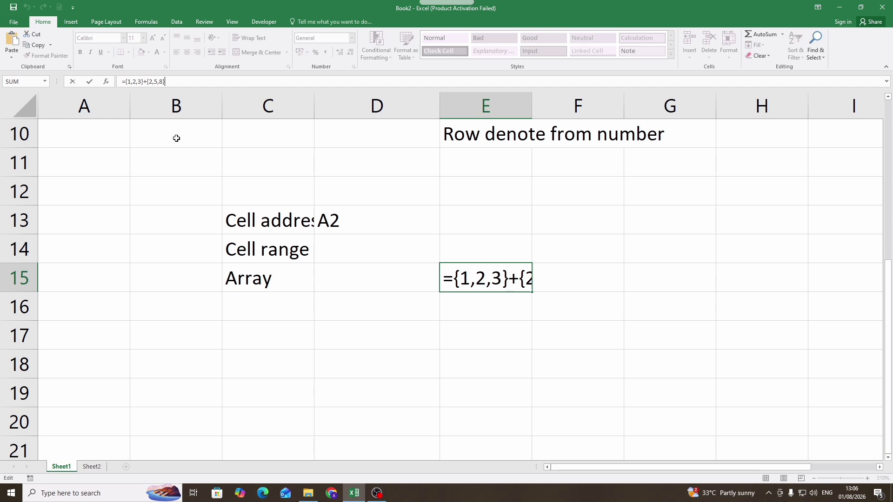
{"action": "left_click_drag", "start_coordinate": [125, 83], "coordinate": [143, 82]}
{"action": "left_click", "coordinate": [141, 82]}
{"action": "left_click_drag", "start_coordinate": [161, 83], "coordinate": [124, 83]}
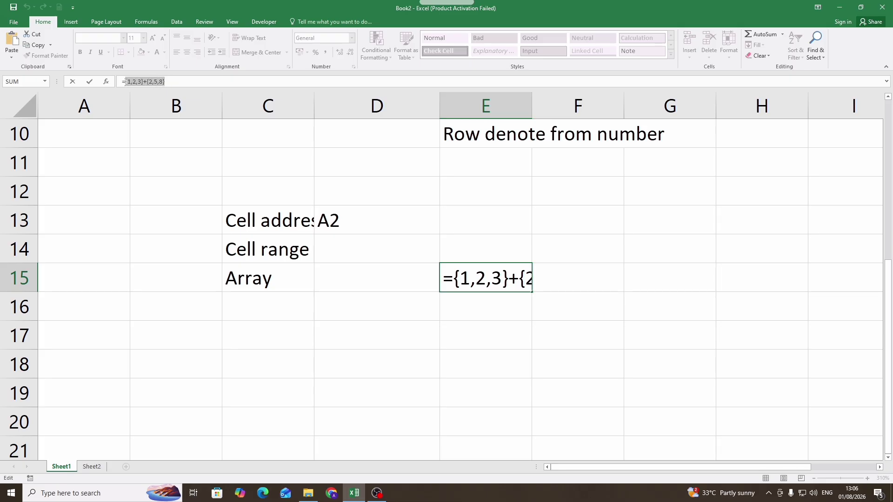
{"action": "type", "text": "su"}
{"action": "key", "text": "Tab"}
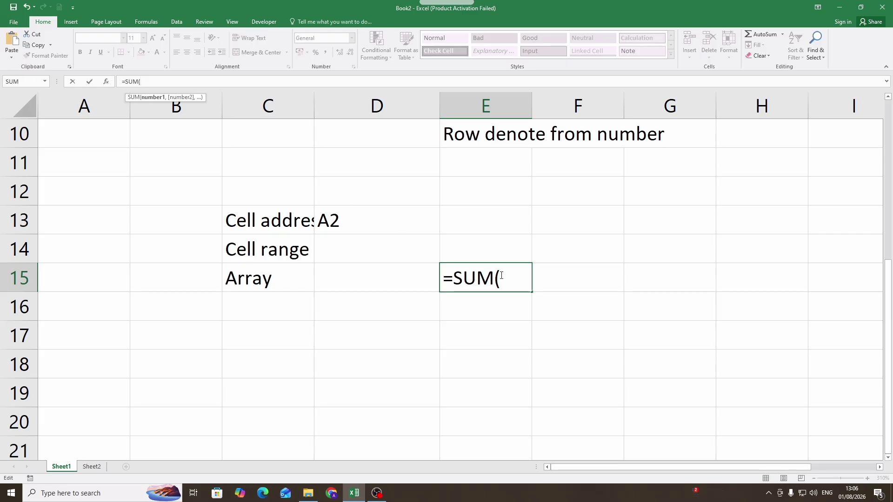
Erase the whole formula from cell E15 and leave the cell empty.
{"action": "key", "text": "BackSpace"}
{"action": "key", "text": "BackSpace"}
{"action": "key", "text": "BackSpace"}
{"action": "key", "text": "BackSpace"}
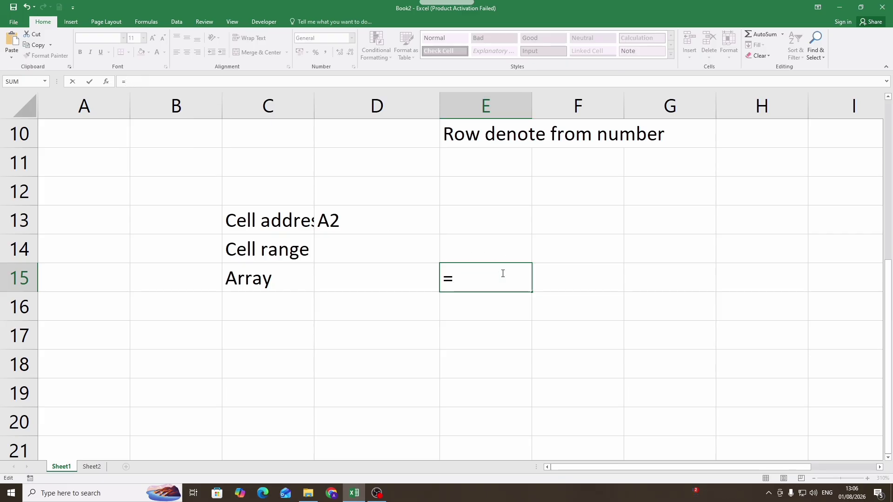
{"action": "type", "text": "{"}
{"action": "key", "text": "BackSpace"}
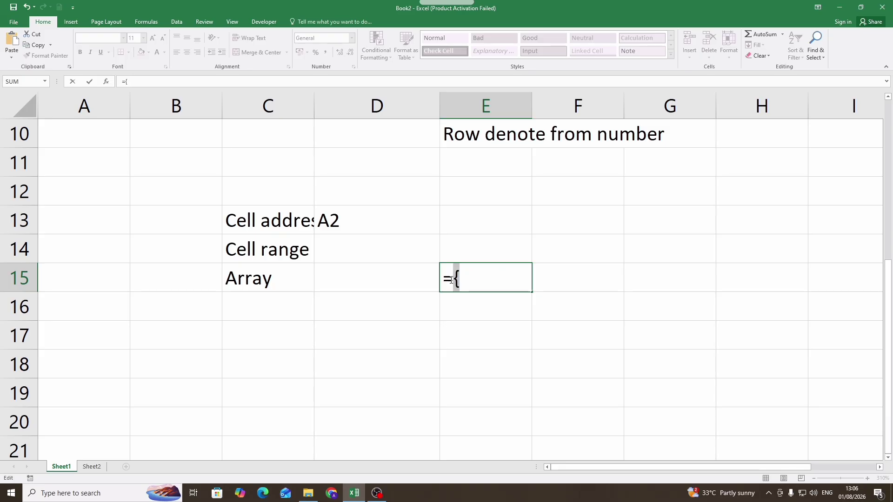
{"action": "key", "text": "Escape"}
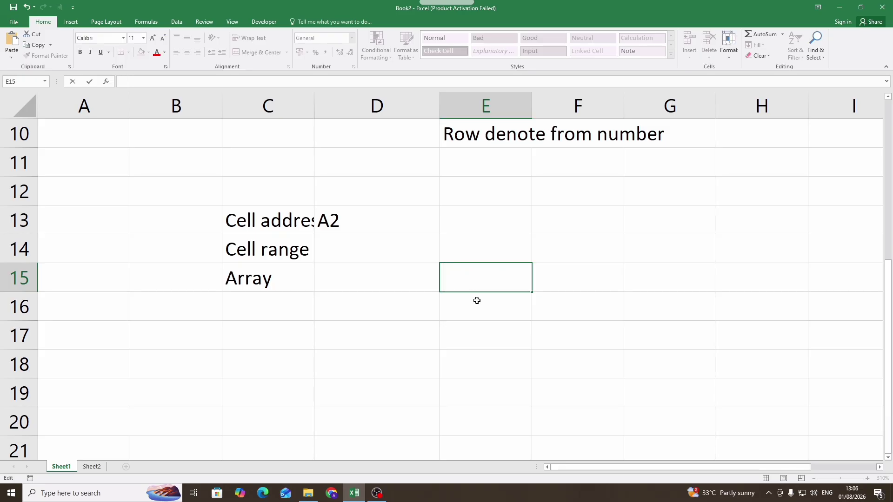
{"action": "left_click", "coordinate": [538, 351]}
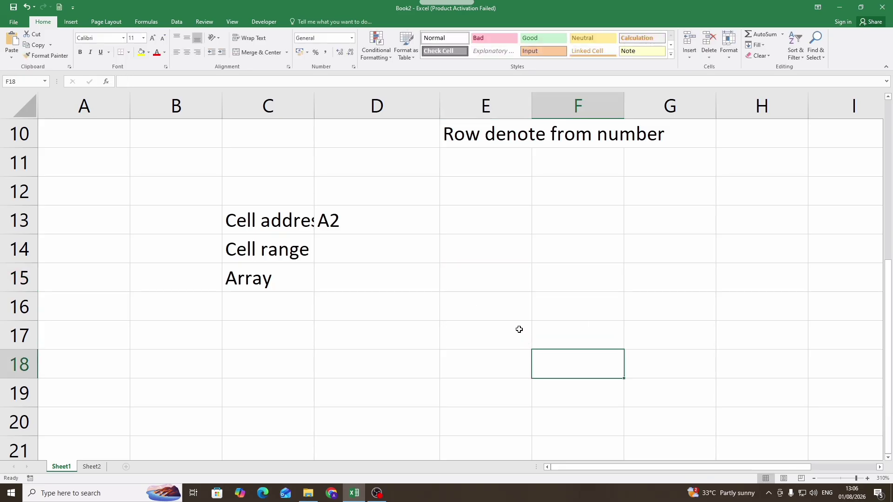
Auto-fit the width of column C to its labels.
{"action": "double_click", "coordinate": [313, 109]}
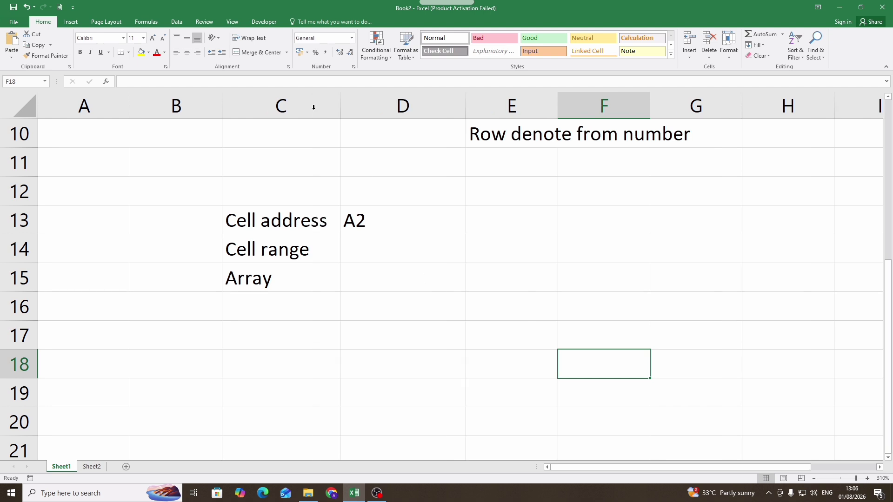
{"action": "left_click", "coordinate": [403, 265]}
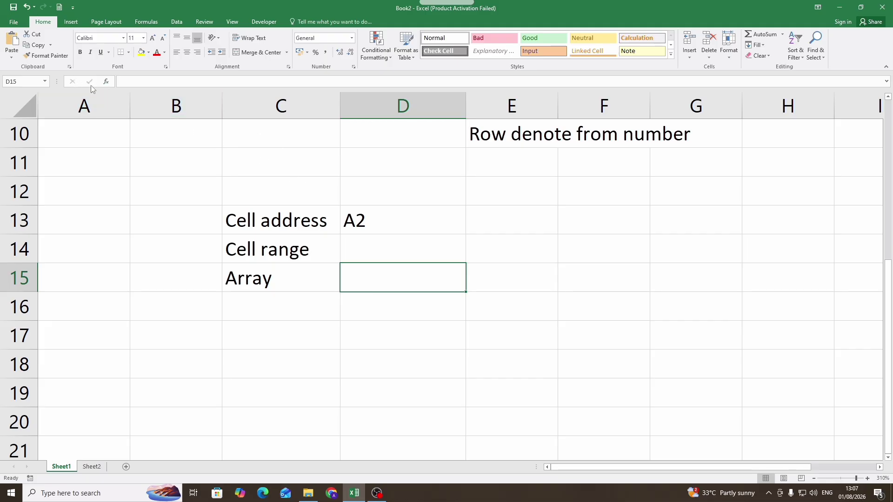
Write the formula =SUM(4,5) in cell E15 and cancel the entry to demonstrate discarding it.
{"action": "left_click", "coordinate": [553, 274]}
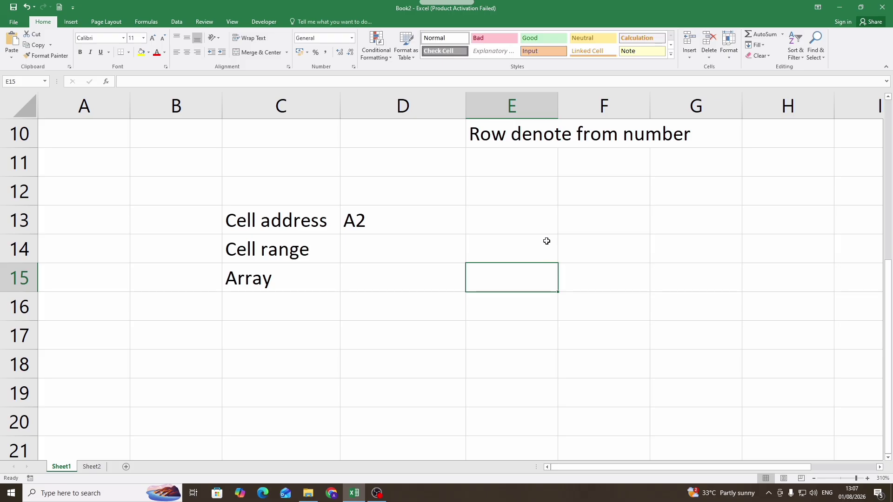
{"action": "type", "text": "=sum"}
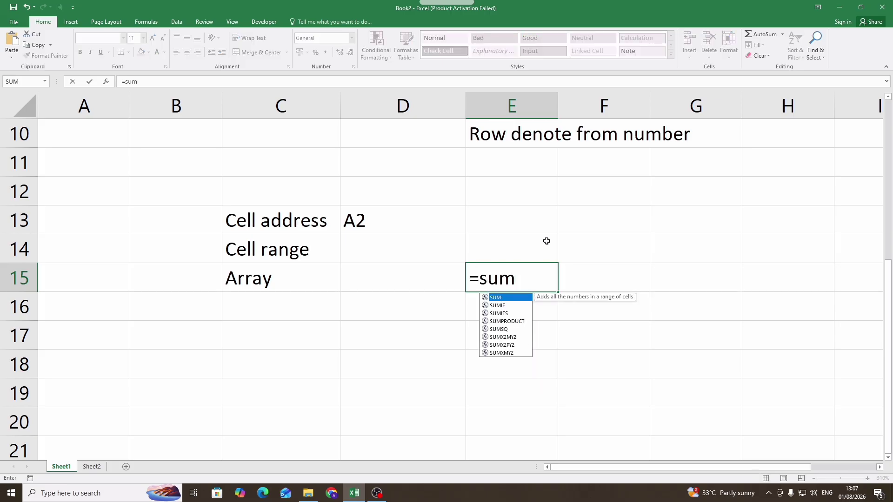
{"action": "key", "text": "Tab"}
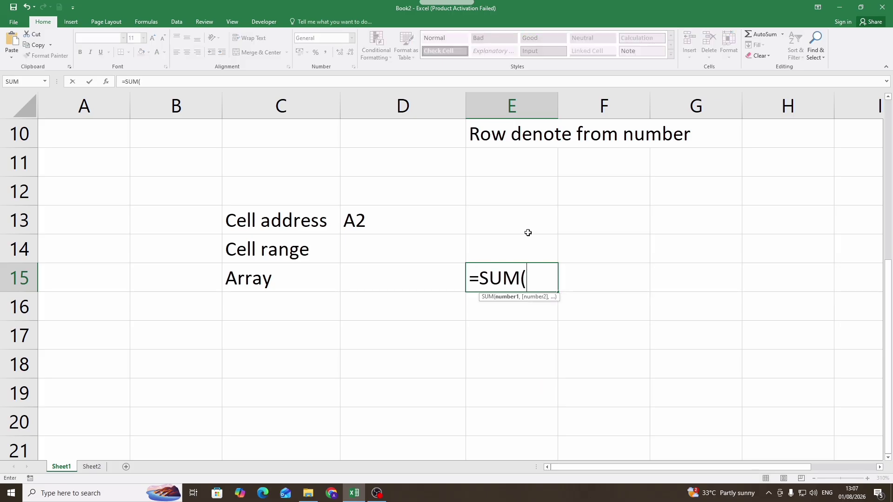
{"action": "type", "text": "4,"}
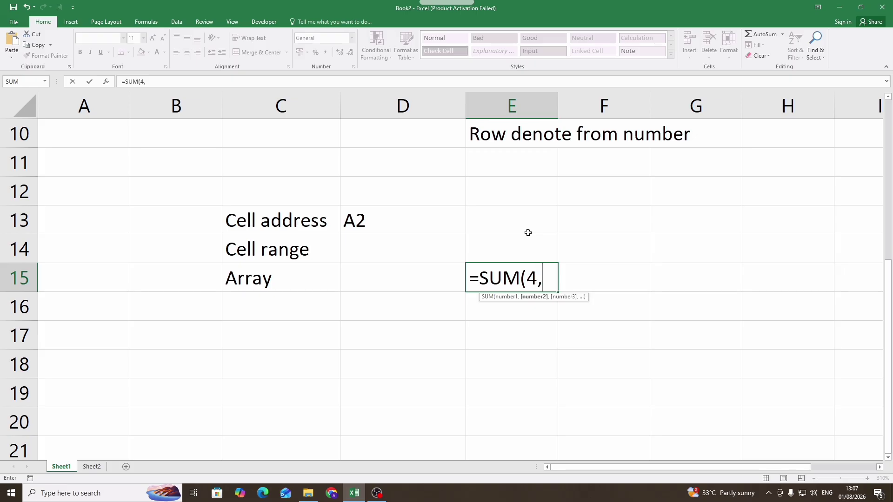
{"action": "type", "text": "5)"}
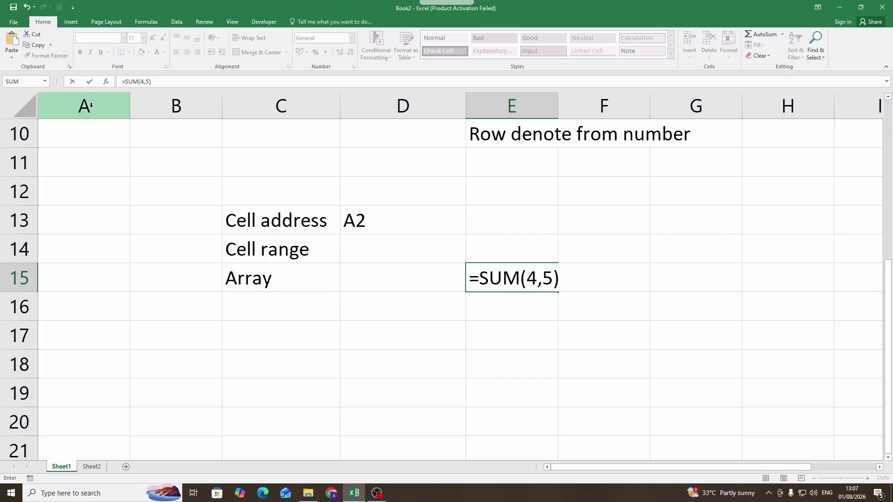
{"action": "left_click", "coordinate": [73, 82]}
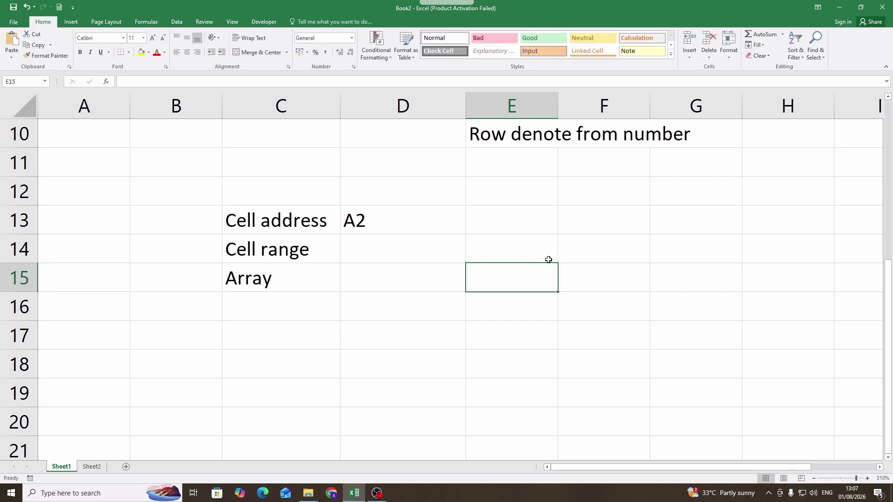
Enter the formula =SUM(4,5) in cell E15 and commit it.
{"action": "type", "text": "=sum"}
{"action": "key", "text": "Tab"}
{"action": "type", "text": "4"}
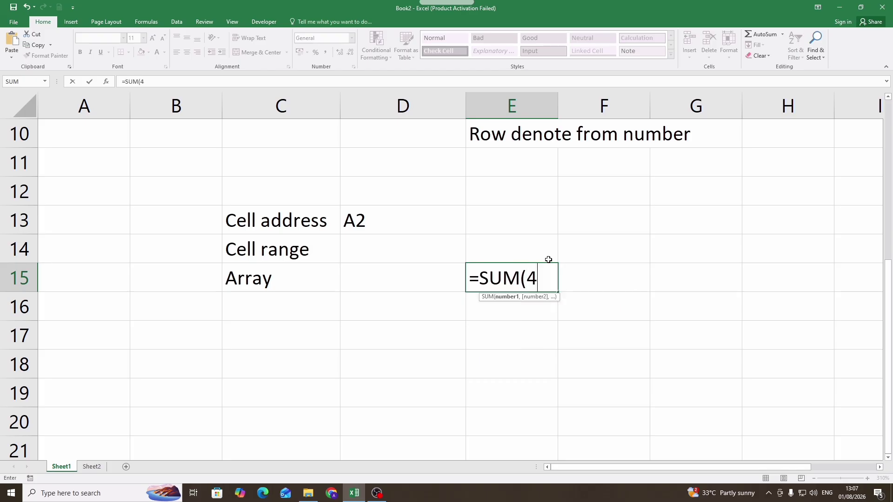
{"action": "type", "text": ",5)"}
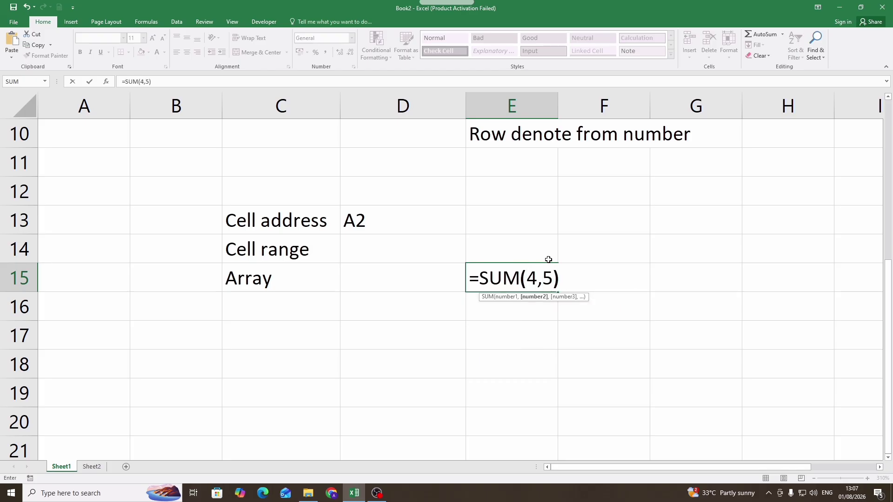
{"action": "left_click", "coordinate": [89, 82]}
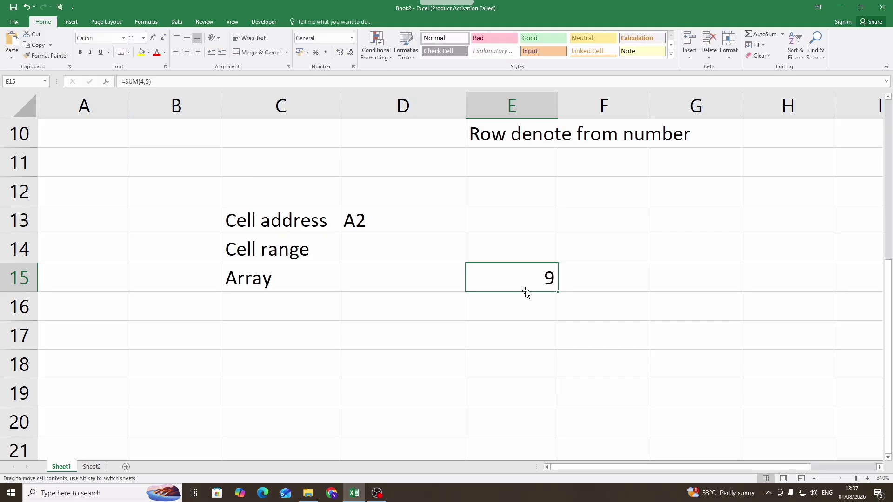
Enter the heading "Function Wizard" in cell B17 and auto-fit the width of column B.
{"action": "left_click", "coordinate": [502, 309]}
{"action": "scroll", "coordinate": [486, 321], "scroll_direction": "down", "scroll_amount": 2}
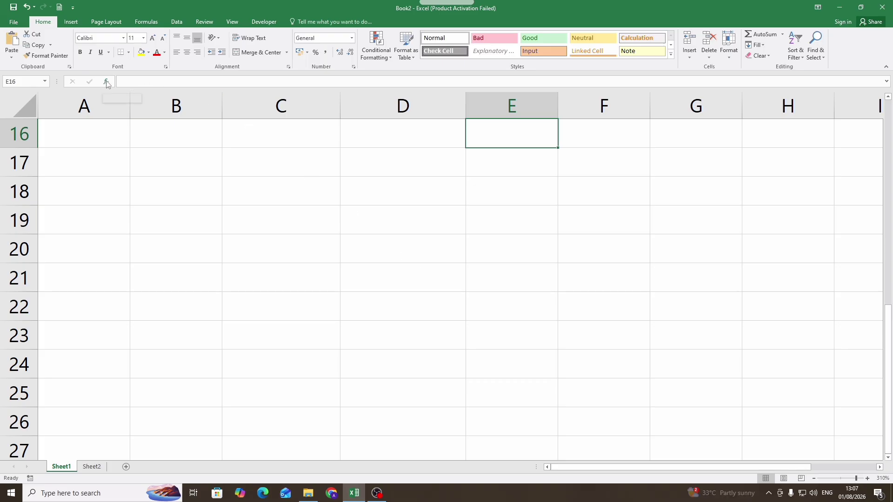
{"action": "left_click", "coordinate": [179, 158]}
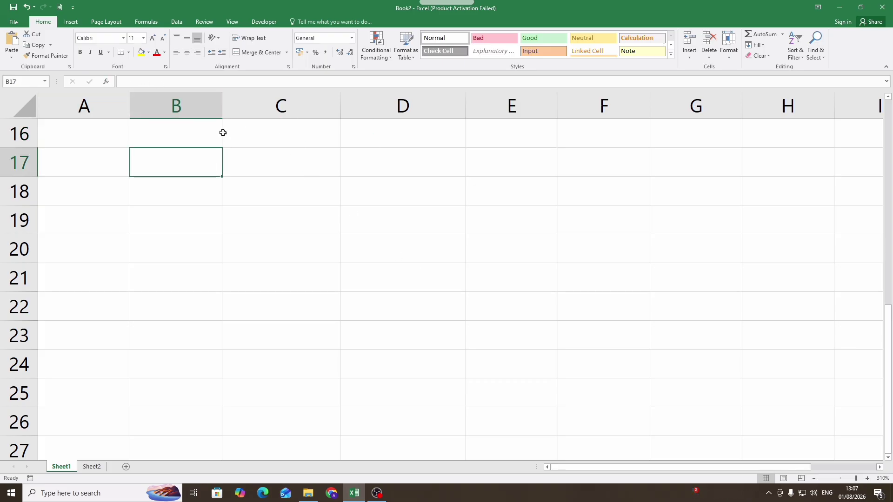
{"action": "type", "text": "Funct"}
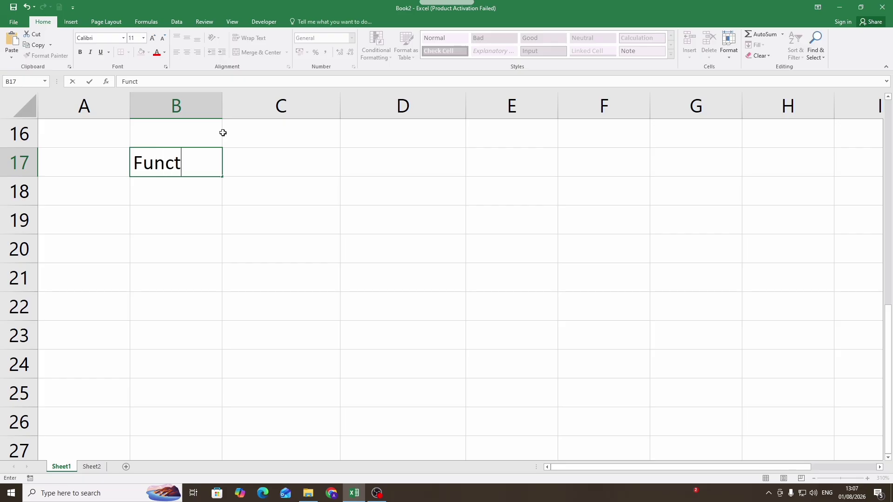
{"action": "type", "text": "ion Wizard"}
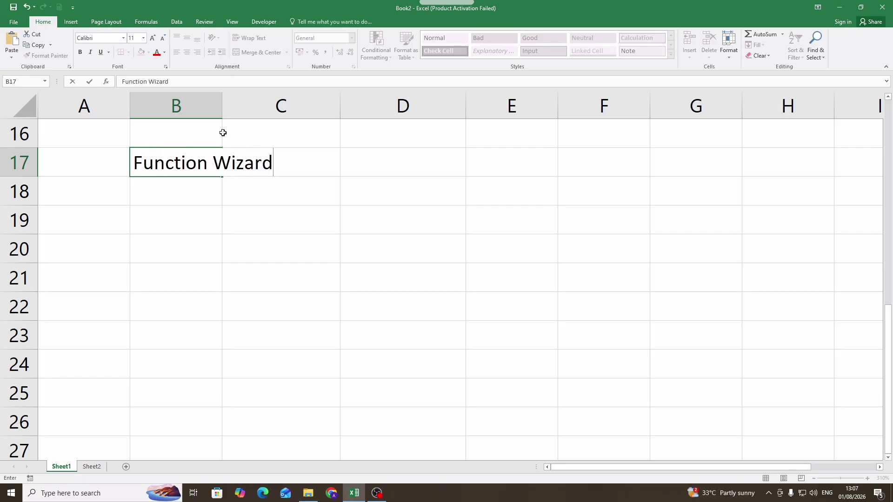
{"action": "key", "text": "Return"}
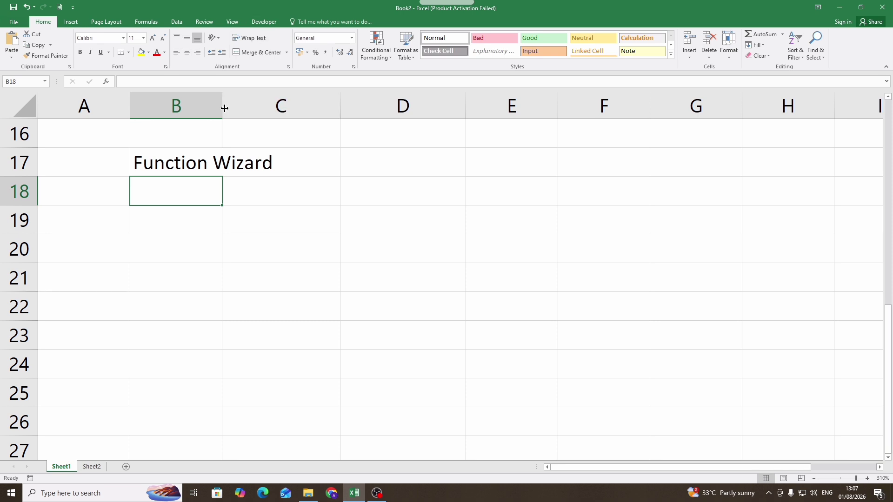
{"action": "double_click", "coordinate": [223, 107]}
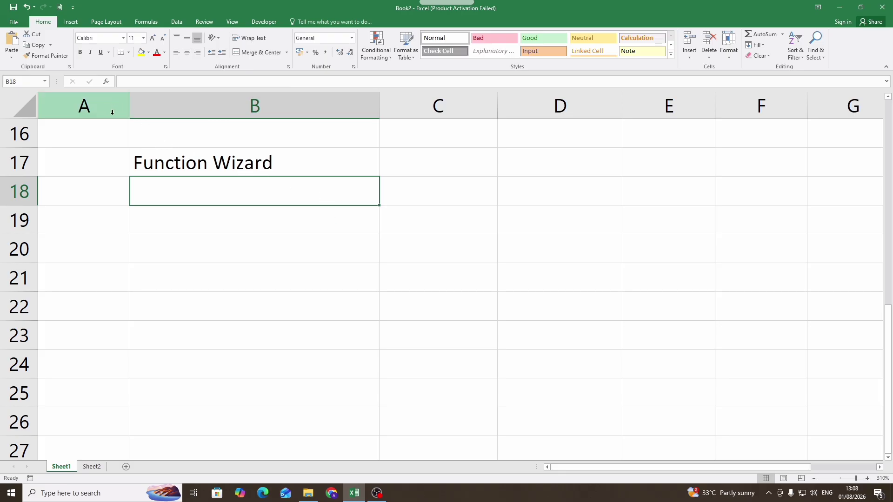
{"action": "left_click", "coordinate": [260, 222]}
{"action": "left_click", "coordinate": [233, 183]}
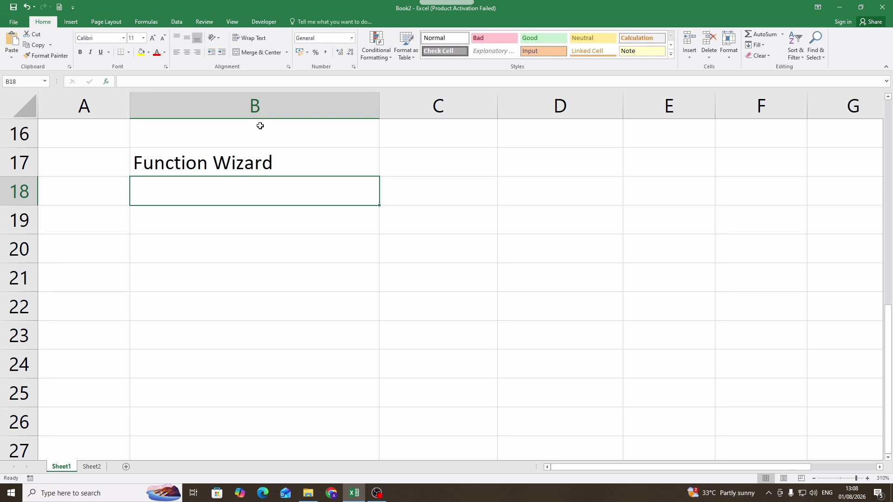
{"action": "type", "text": "=sum"}
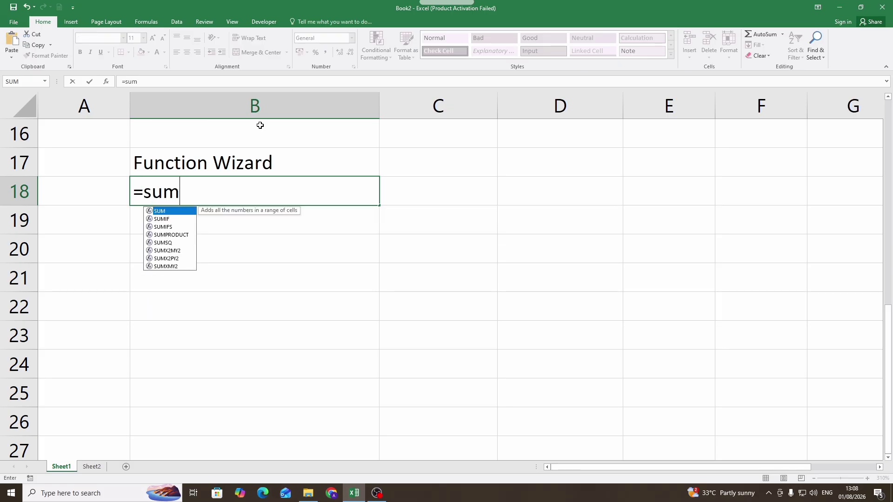
{"action": "key", "text": "Tab"}
{"action": "key", "text": "BackSpace"}
{"action": "key", "text": "BackSpace"}
{"action": "key", "text": "BackSpace"}
{"action": "key", "text": "BackSpace"}
{"action": "key", "text": "BackSpace"}
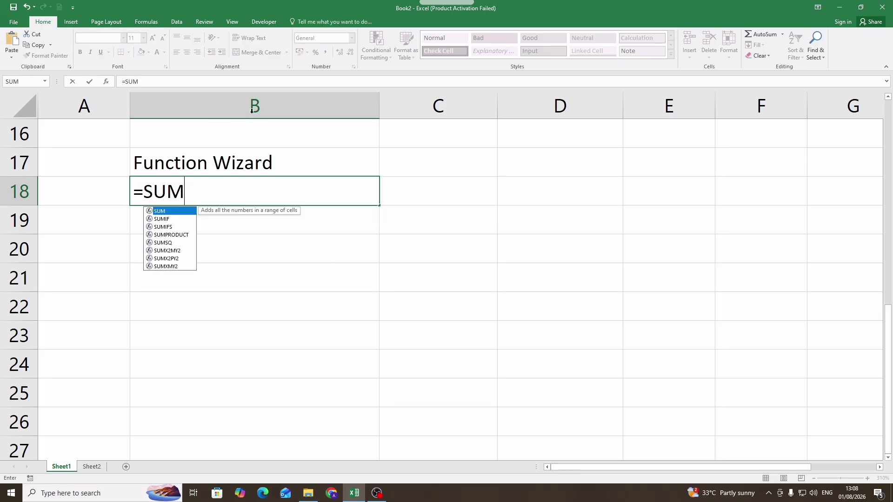
Insert the SUM function in cell B20 with the function wizard, bringing up its arguments.
{"action": "left_click", "coordinate": [204, 249]}
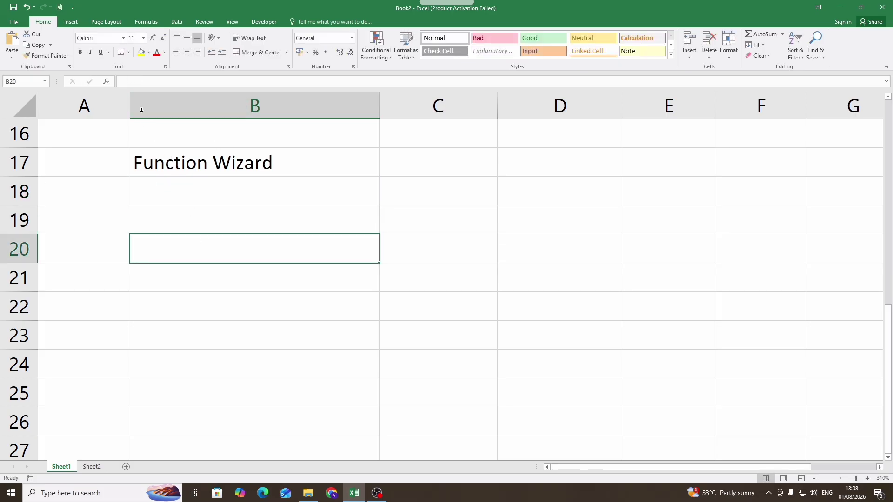
{"action": "left_click", "coordinate": [108, 83]}
{"action": "left_click_drag", "start_coordinate": [588, 112], "coordinate": [262, 131]}
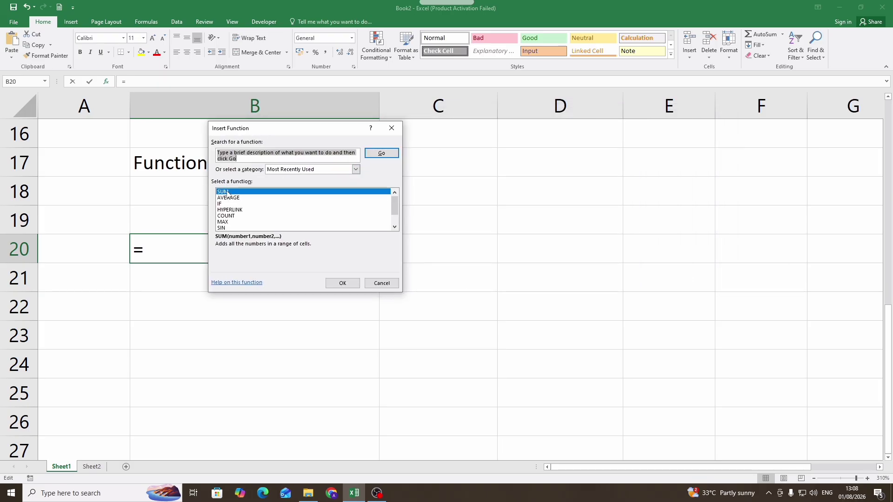
{"action": "left_click", "coordinate": [333, 284]}
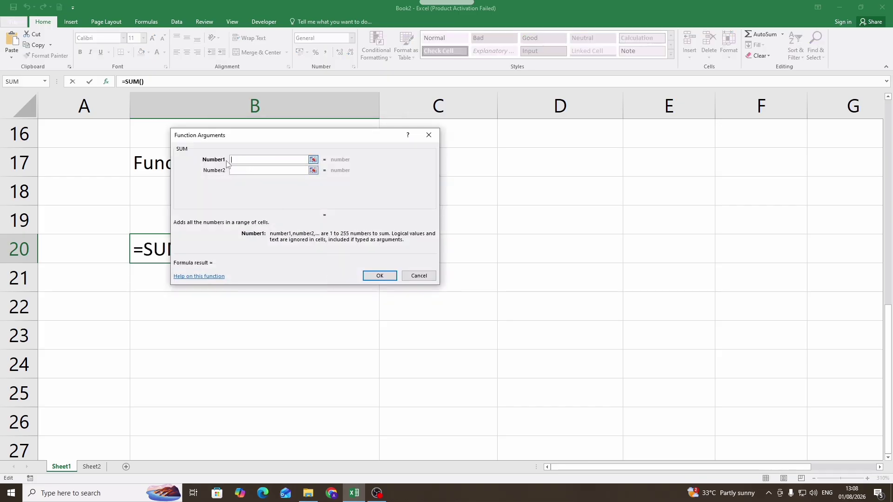
{"action": "left_click_drag", "start_coordinate": [226, 162], "coordinate": [198, 161]}
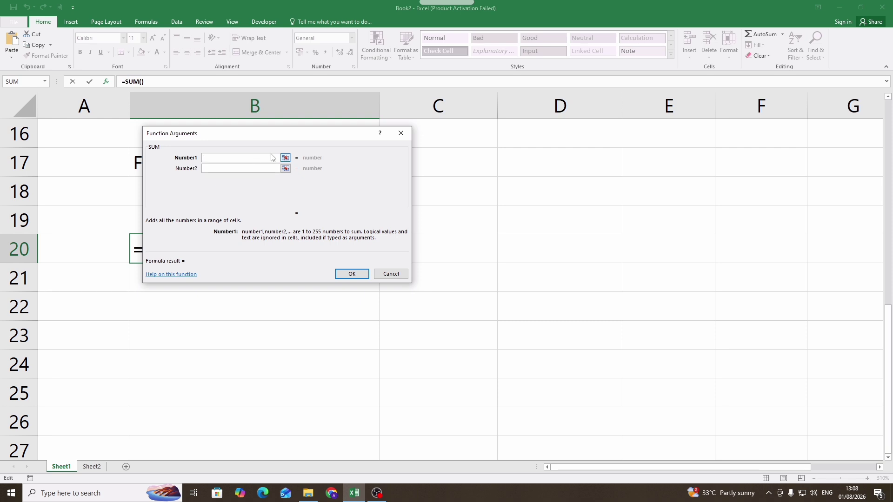
Set the SUM arguments to 5, 6 and 8 and confirm the function in cell B20.
{"action": "type", "text": "5"}
{"action": "left_click", "coordinate": [259, 169]}
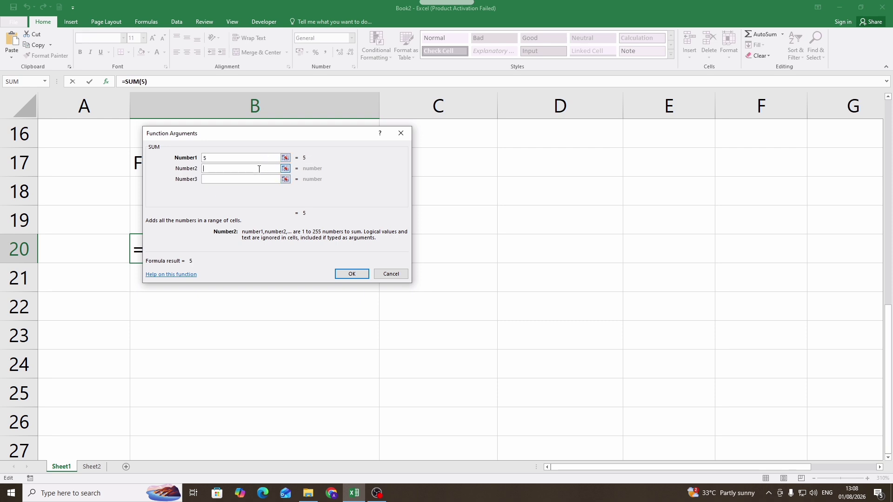
{"action": "type", "text": "6"}
{"action": "left_click", "coordinate": [235, 181]}
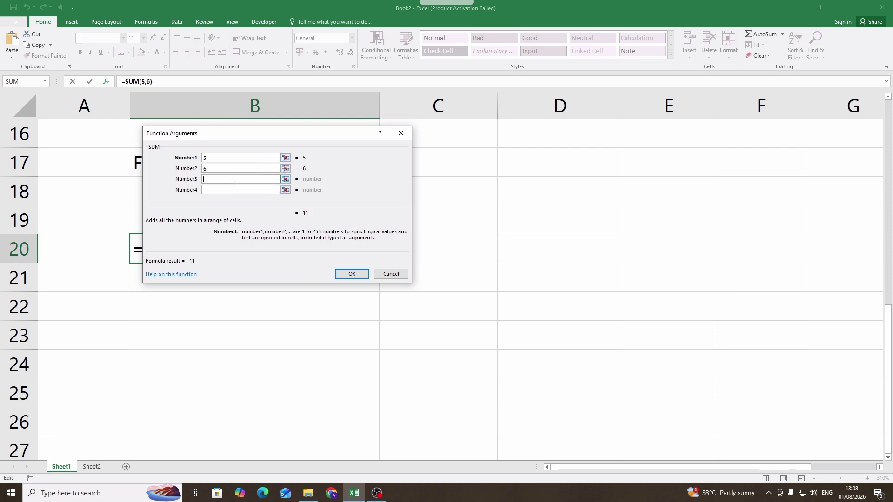
{"action": "type", "text": "8"}
{"action": "left_click", "coordinate": [335, 272]}
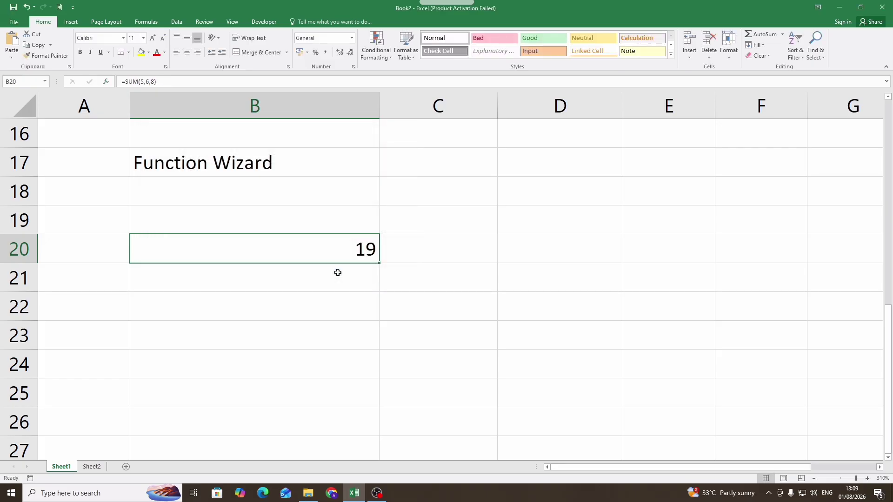
Start a manually written SUM formula in cell C20 beside the function wizard example.
{"action": "left_click", "coordinate": [389, 258]}
{"action": "left_click", "coordinate": [359, 249]}
{"action": "left_click", "coordinate": [427, 250]}
{"action": "type", "text": "=su"}
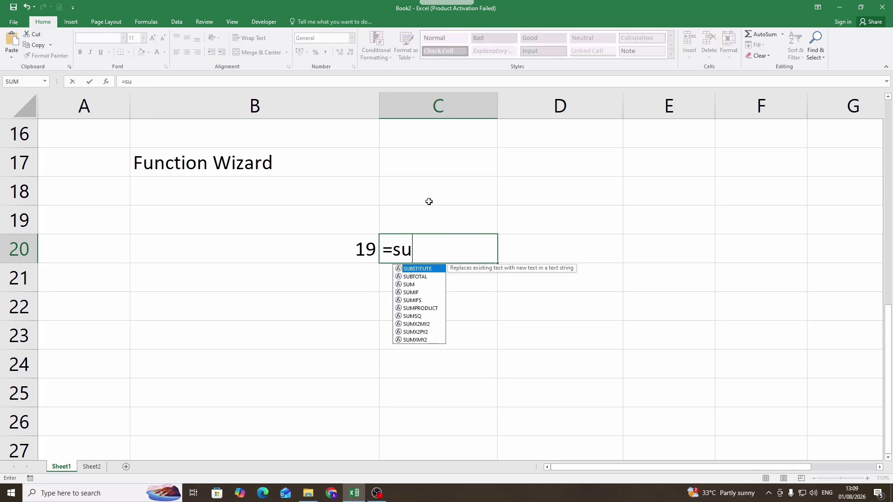
{"action": "type", "text": "m("}
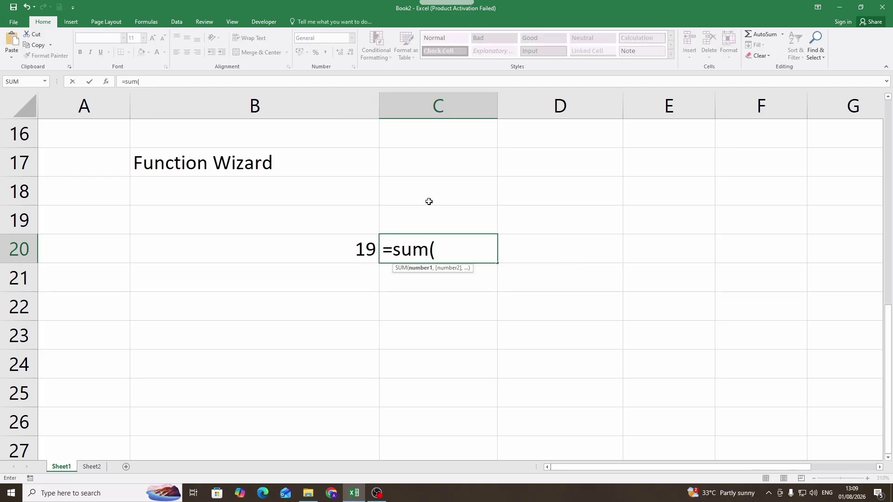
Complete the formula in cell C20 as =SUM(4,8,7) and reselect the cell.
{"action": "type", "text": "4,"}
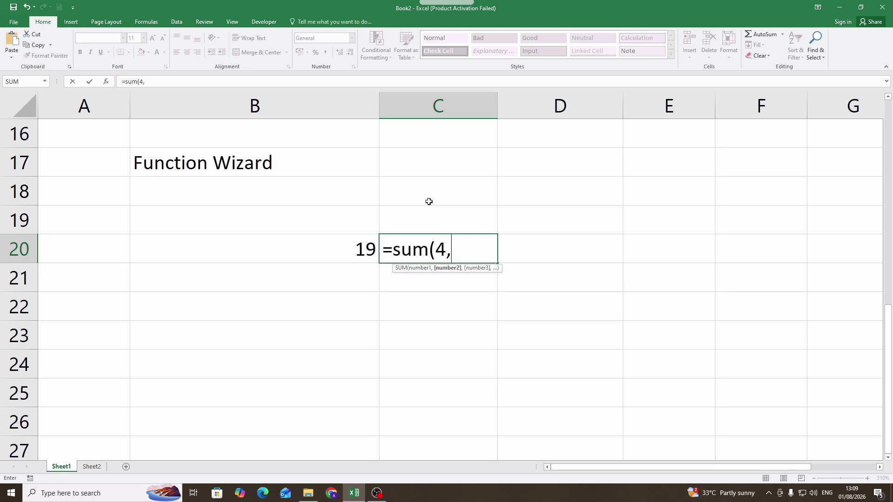
{"action": "type", "text": "8,7)"}
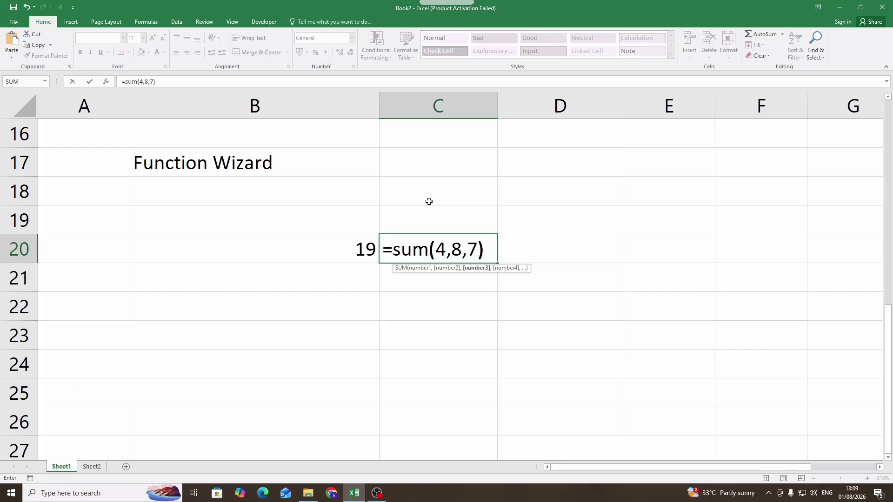
{"action": "key", "text": "Return"}
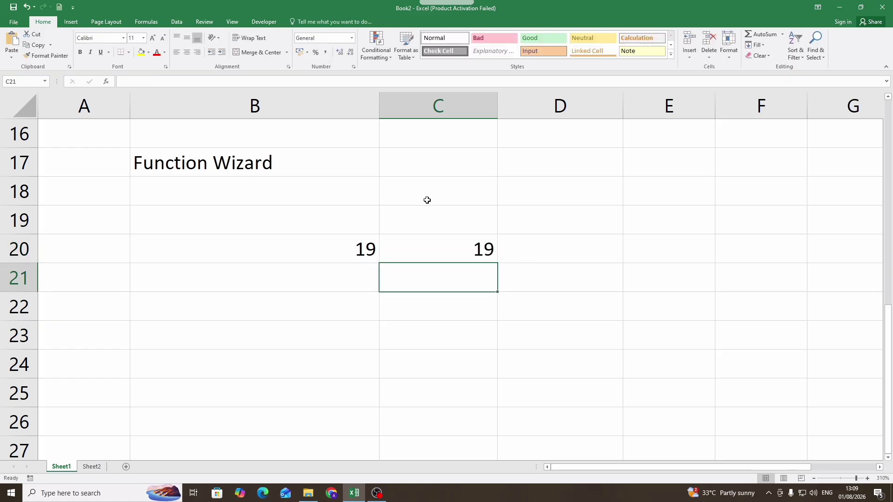
{"action": "left_click", "coordinate": [427, 240]}
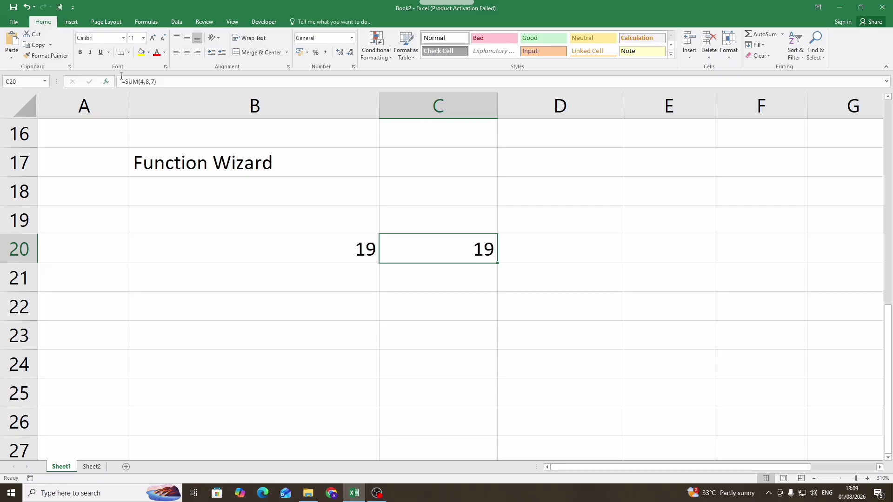
{"action": "left_click", "coordinate": [557, 247]}
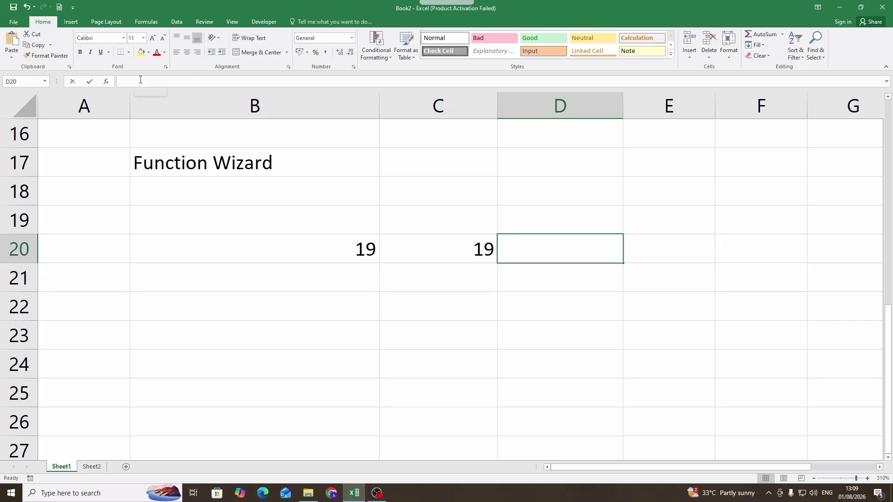
{"action": "left_click", "coordinate": [139, 80]}
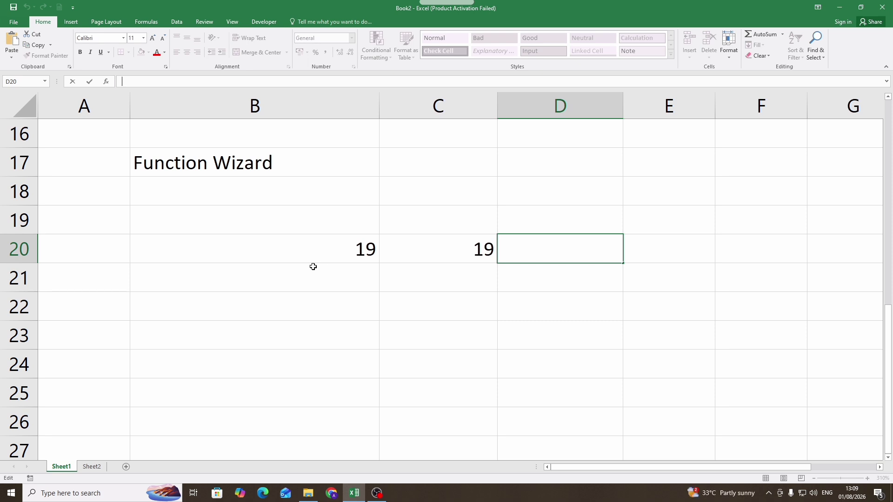
{"action": "left_click", "coordinate": [312, 280]}
{"action": "left_click", "coordinate": [318, 309]}
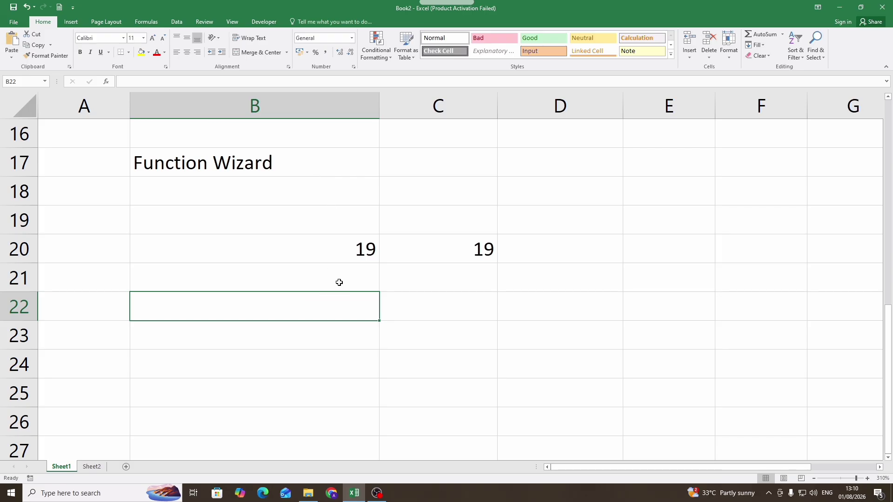
{"action": "left_click", "coordinate": [424, 306]}
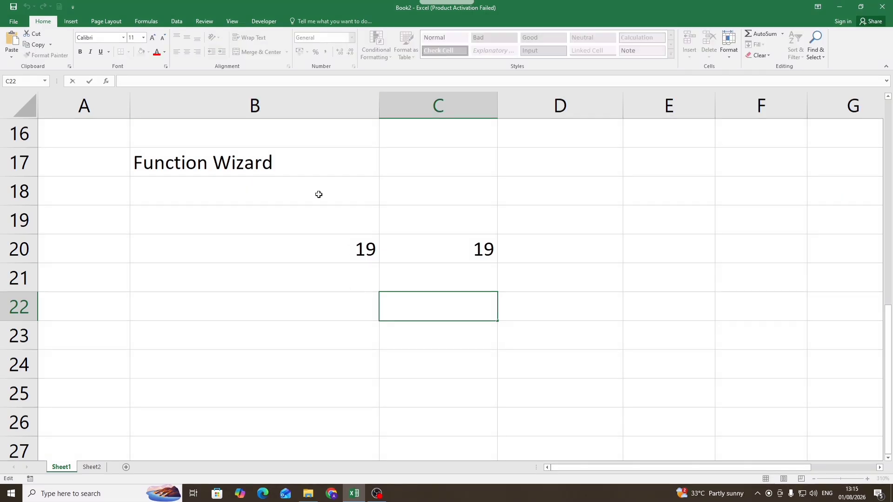
{"action": "left_click", "coordinate": [353, 353]}
{"action": "scroll", "coordinate": [360, 346], "scroll_direction": "down", "scroll_amount": 2}
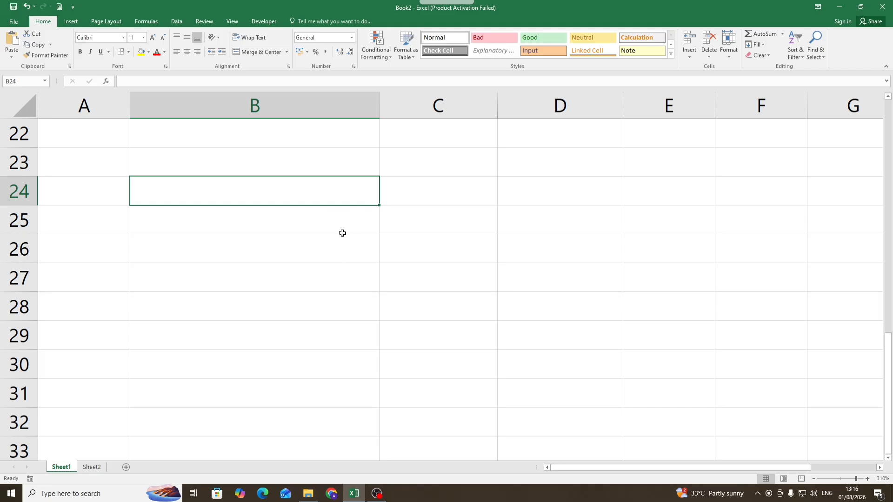
{"action": "left_click", "coordinate": [144, 80]}
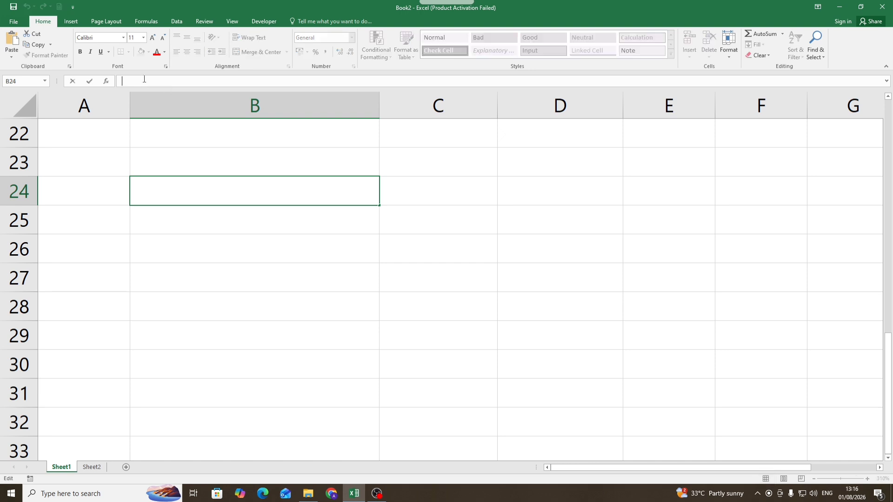
Select cell B25 for editing and expand the formula bar to several lines.
{"action": "left_click", "coordinate": [286, 216]}
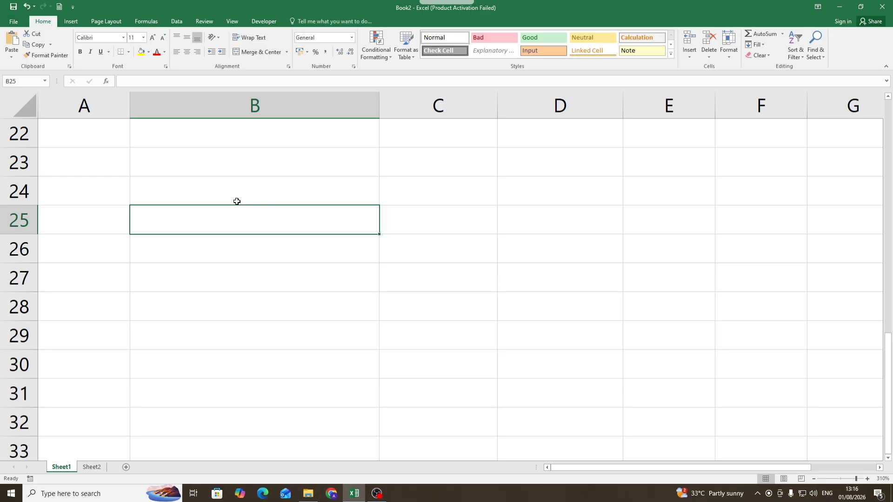
{"action": "left_click", "coordinate": [151, 79]}
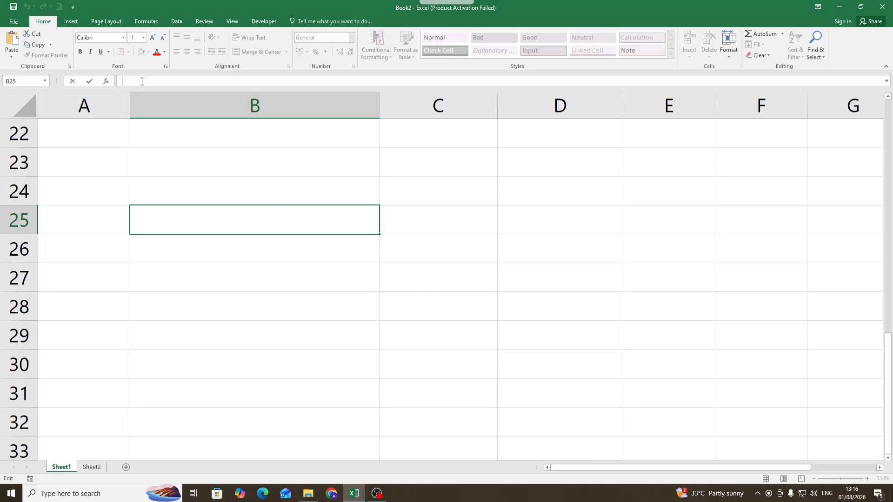
{"action": "left_click", "coordinate": [887, 82]}
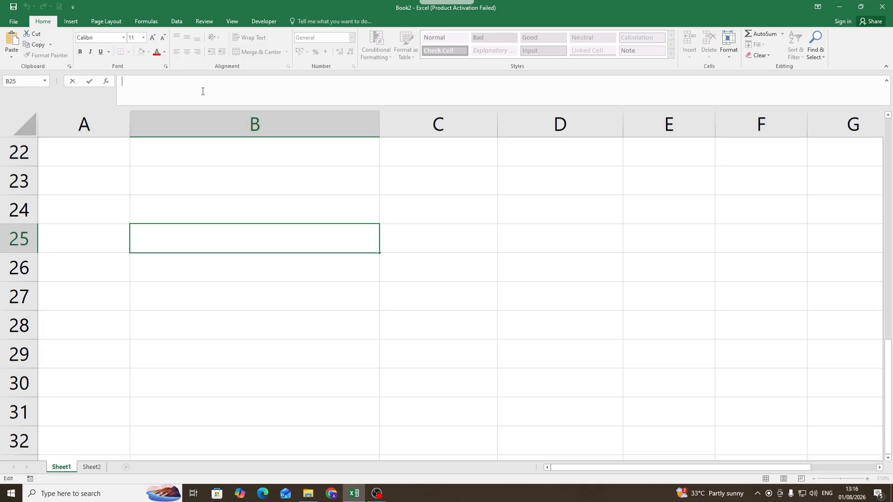
{"action": "type", "text": "=S"}
{"action": "key", "text": "BackSpace"}
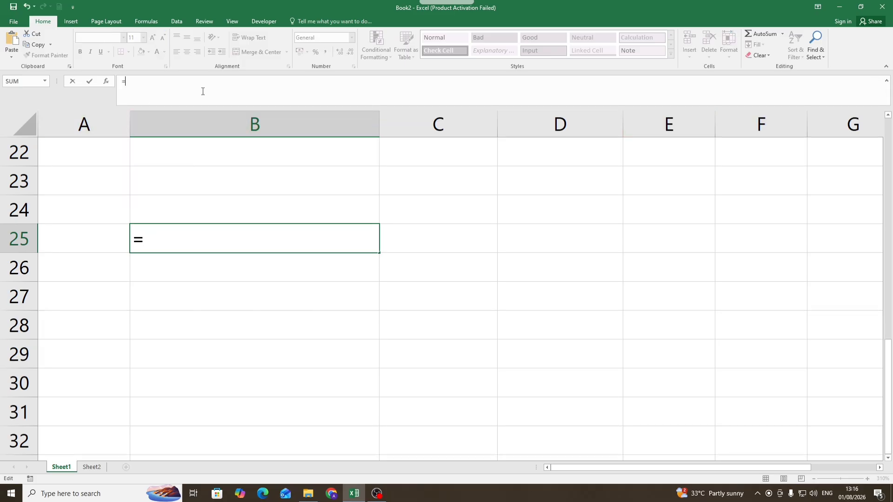
{"action": "key", "text": "BackSpace"}
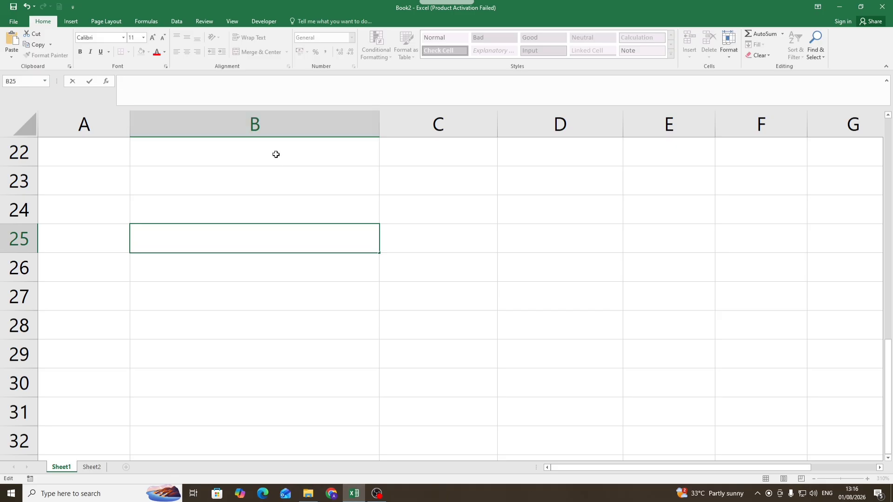
Enter "When you start writing formula for do calculation so make sure first a fall write equal symbol" in cell B25.
{"action": "type", "text": "When "}
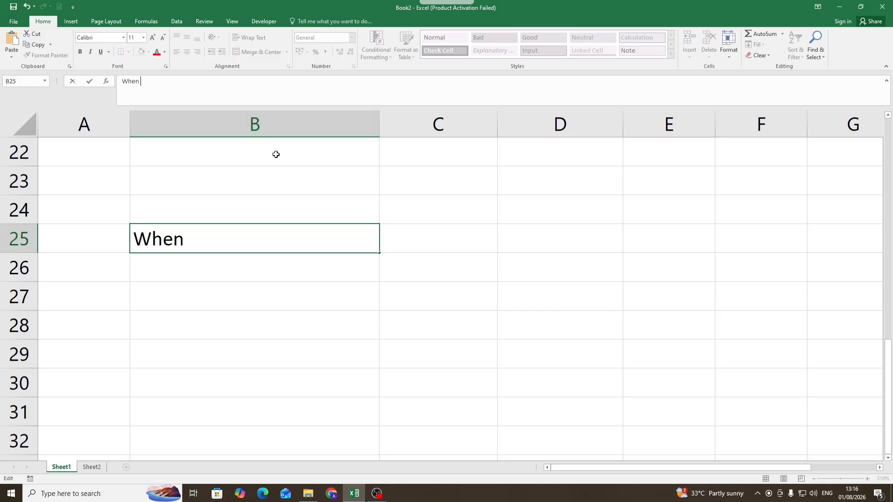
{"action": "type", "text": "you "}
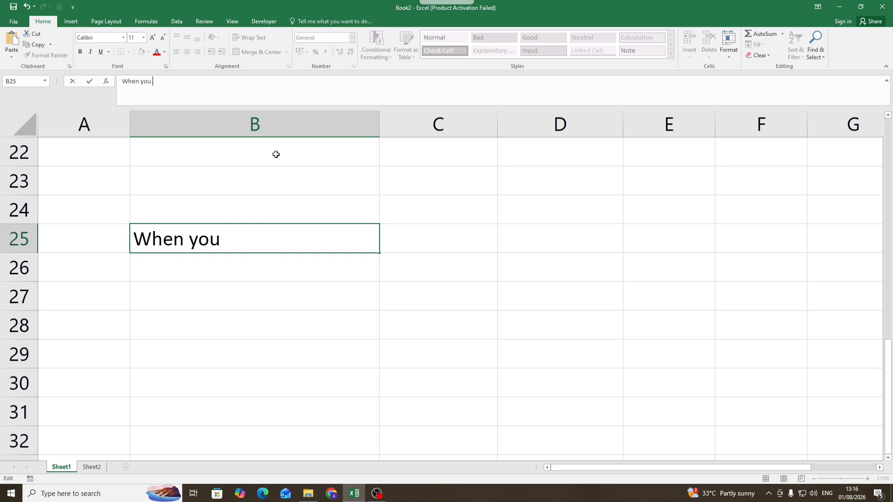
{"action": "type", "text": "w"}
{"action": "key", "text": "BackSpace"}
{"action": "type", "text": "start writting"}
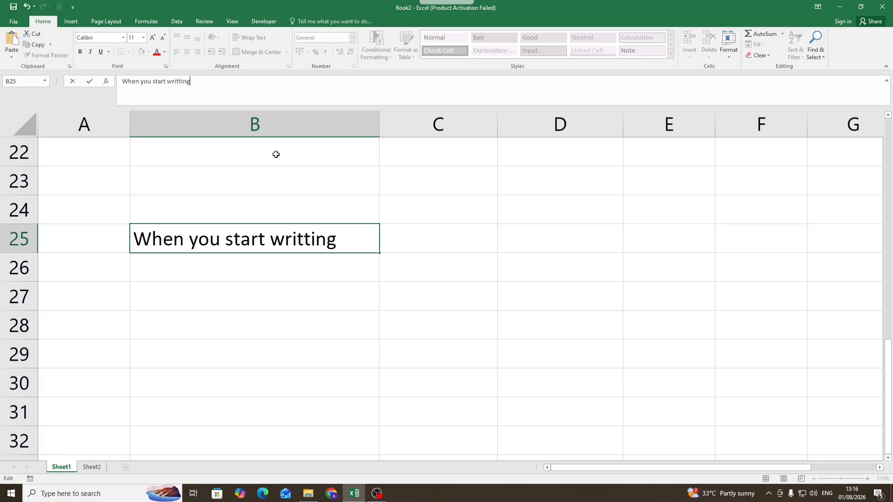
{"action": "key", "text": "BackSpace"}
{"action": "key", "text": "BackSpace"}
{"action": "key", "text": "BackSpace"}
{"action": "key", "text": "BackSpace"}
{"action": "type", "text": "ing formu"}
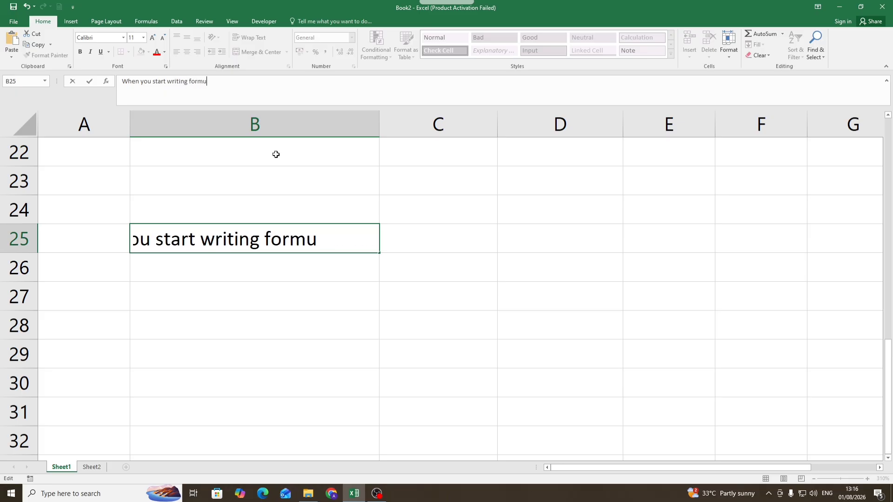
{"action": "type", "text": "la for do cal"}
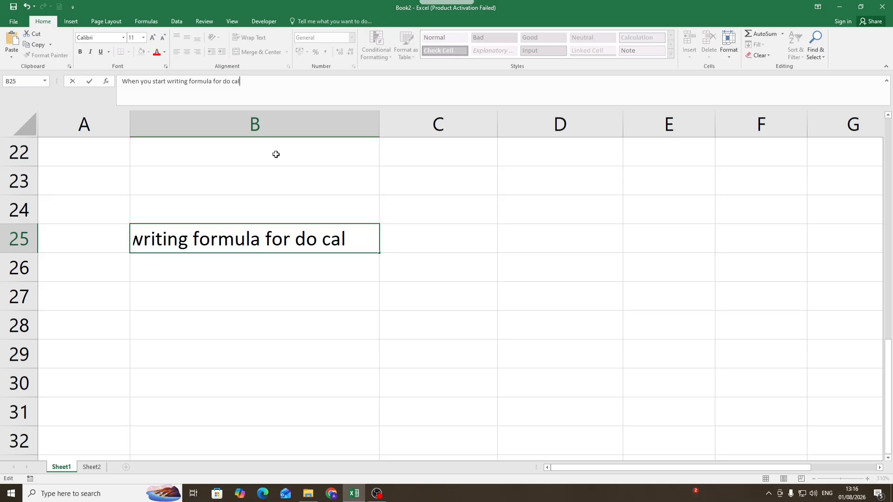
{"action": "type", "text": "culation so"}
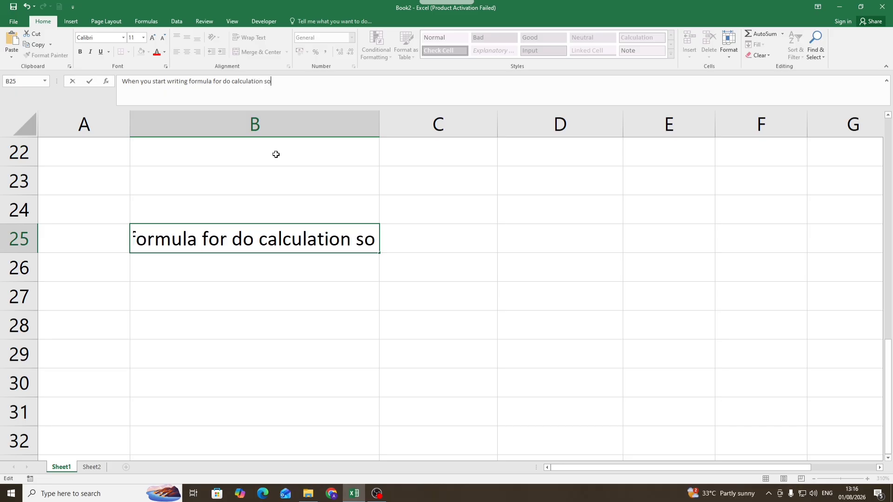
{"action": "key", "text": "BackSpace"}
{"action": "key", "text": "BackSpace"}
{"action": "type", "text": "so make sure first"}
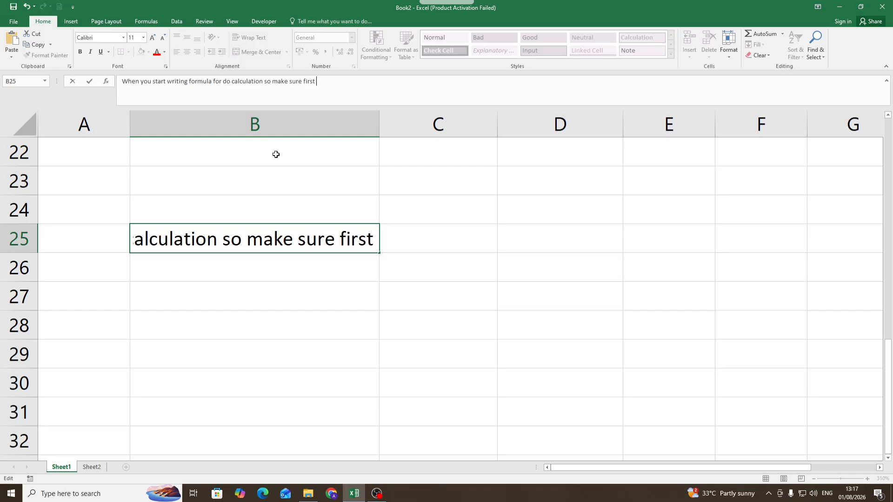
{"action": "type", "text": " a fal"}
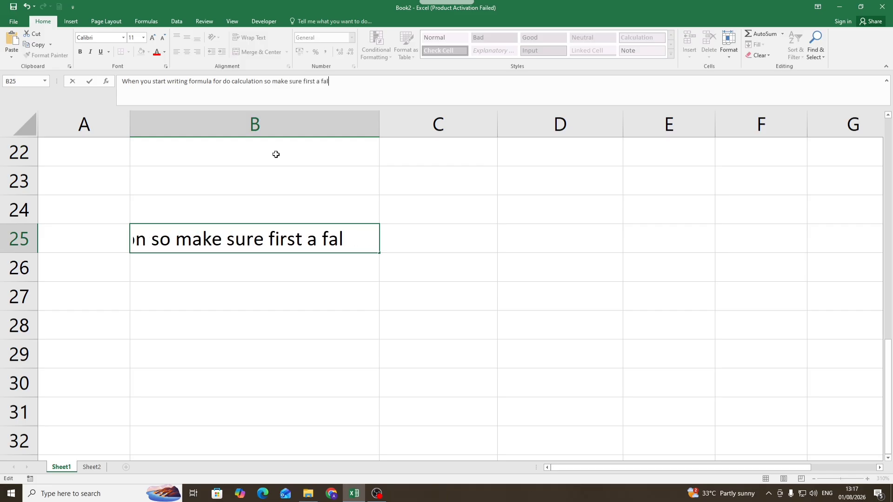
{"action": "type", "text": "l write r"}
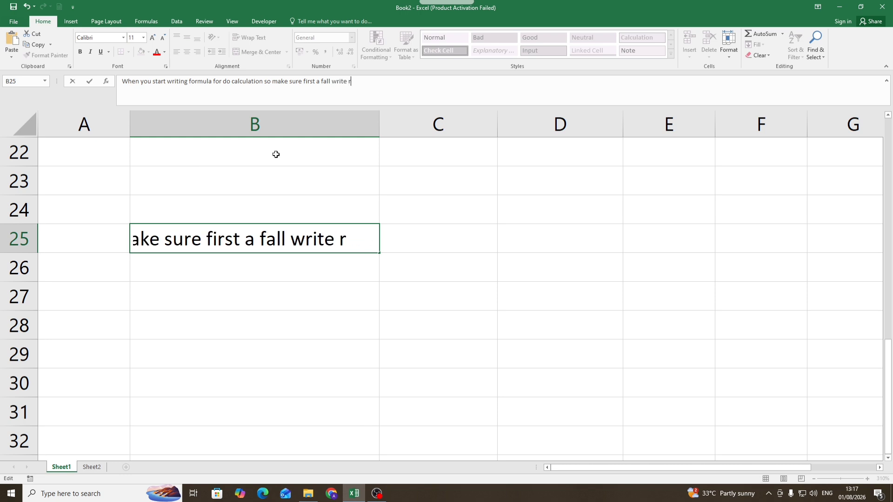
{"action": "key", "text": "BackSpace"}
{"action": "type", "text": "equal"}
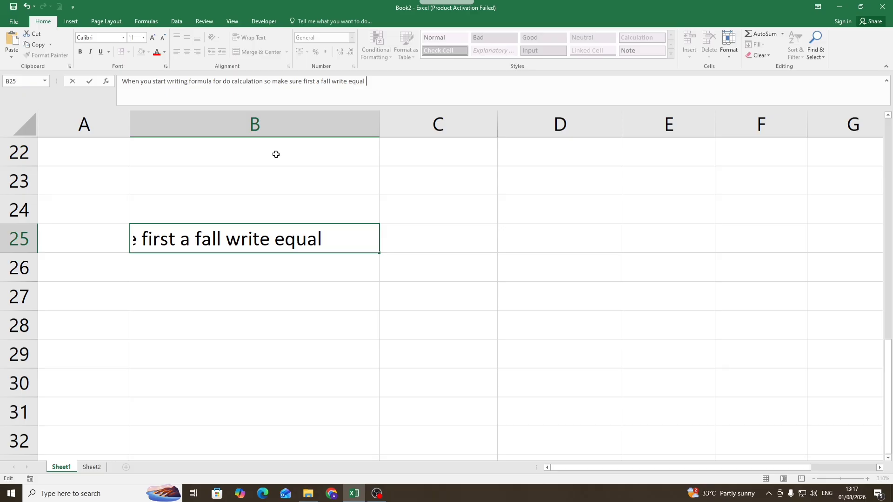
{"action": "type", "text": " symbol"}
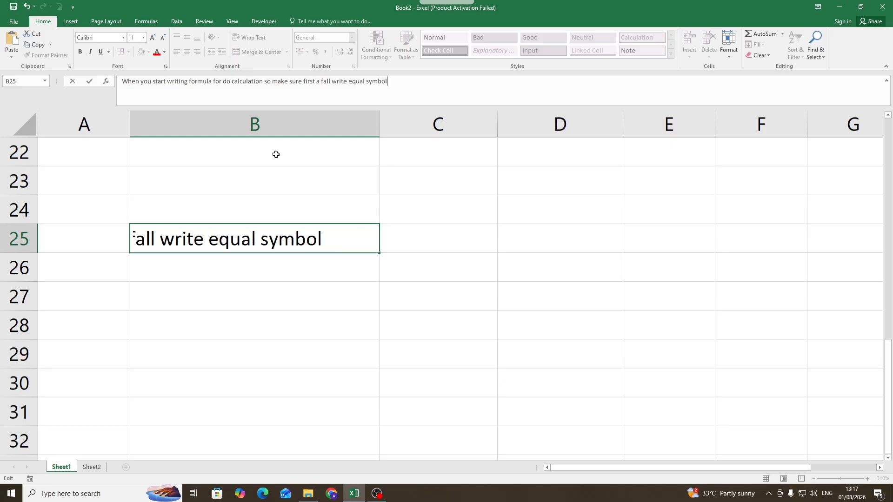
{"action": "left_click", "coordinate": [402, 267]}
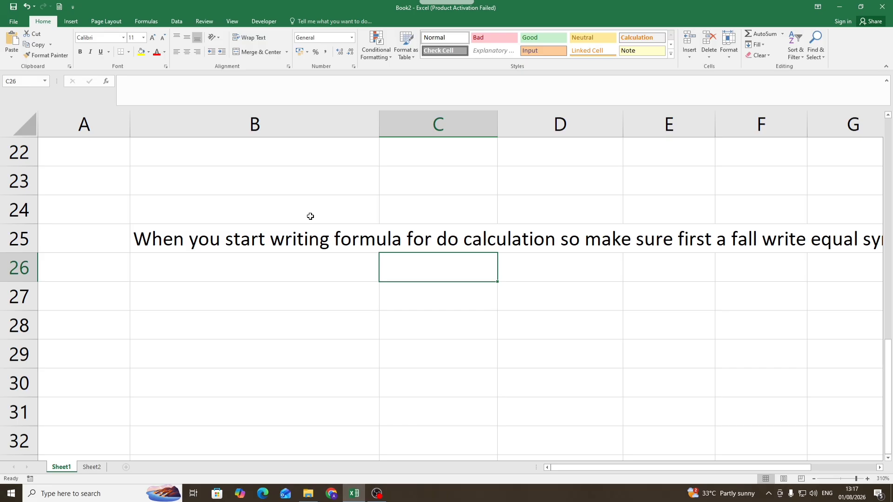
{"action": "left_click", "coordinate": [261, 97]}
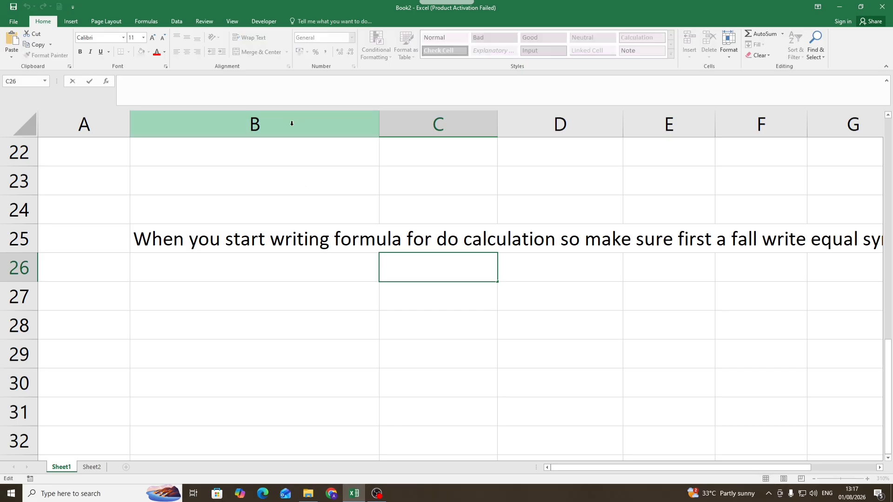
{"action": "left_click", "coordinate": [344, 286]}
{"action": "left_click", "coordinate": [303, 256]}
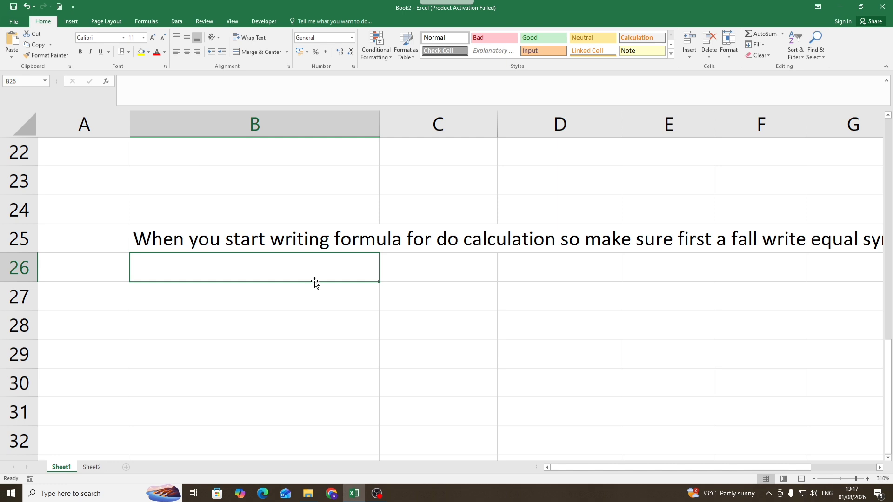
{"action": "left_click", "coordinate": [141, 87]}
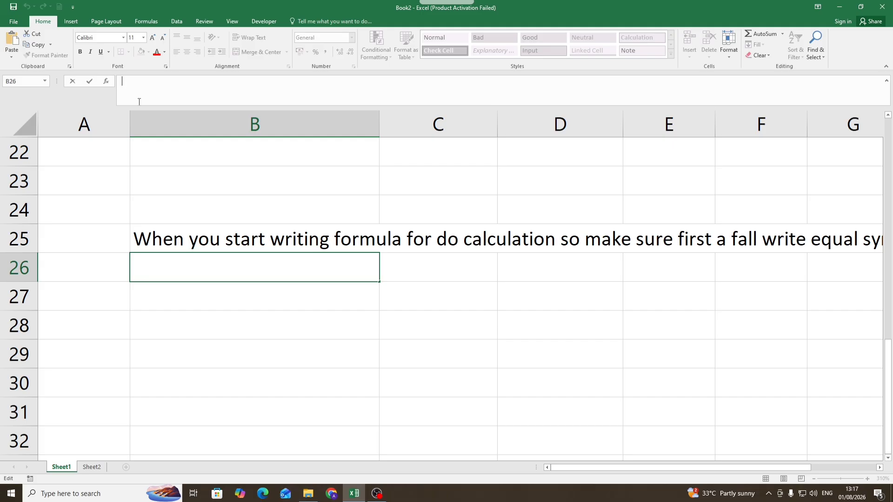
{"action": "left_click", "coordinate": [273, 266]}
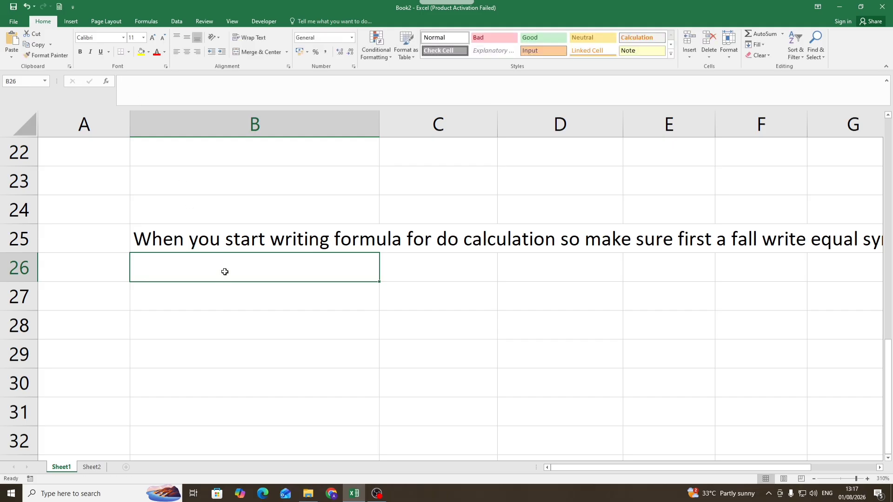
{"action": "left_click", "coordinate": [225, 235]}
{"action": "left_click", "coordinate": [401, 86]}
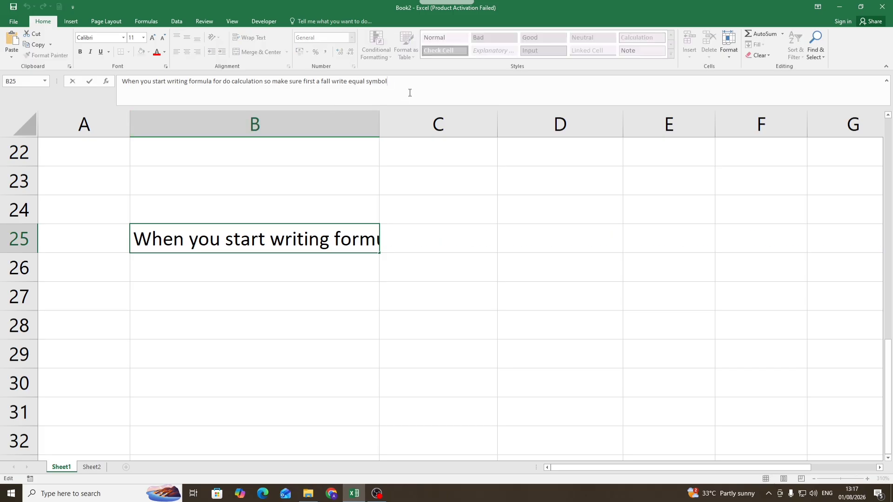
{"action": "key", "text": "Return"}
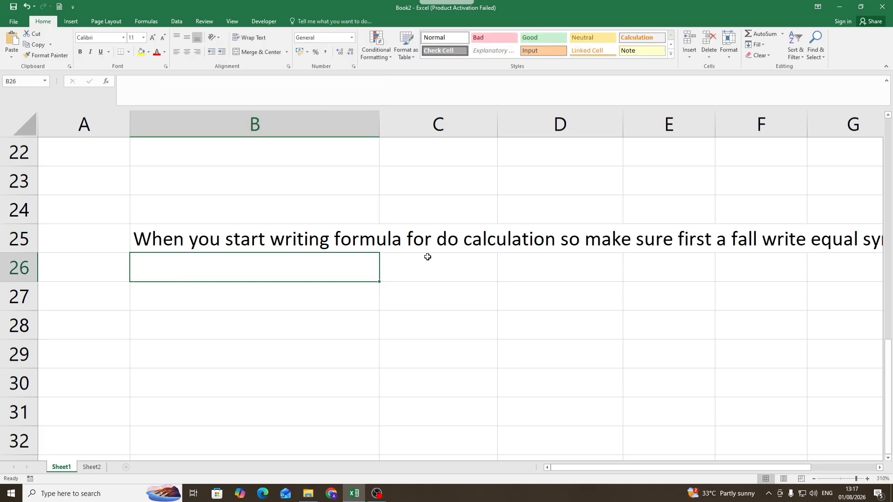
Enter the formula =5+5 in cell B27 and reselect the cell.
{"action": "left_click", "coordinate": [255, 291]}
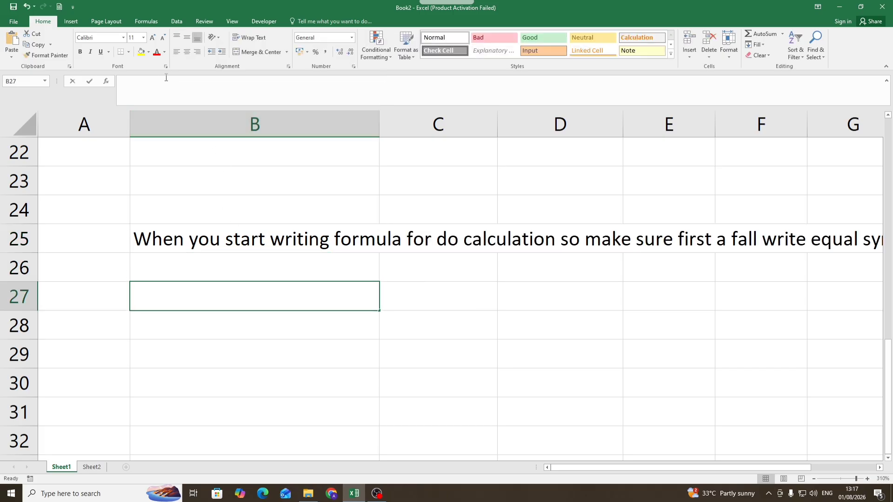
{"action": "type", "text": "="}
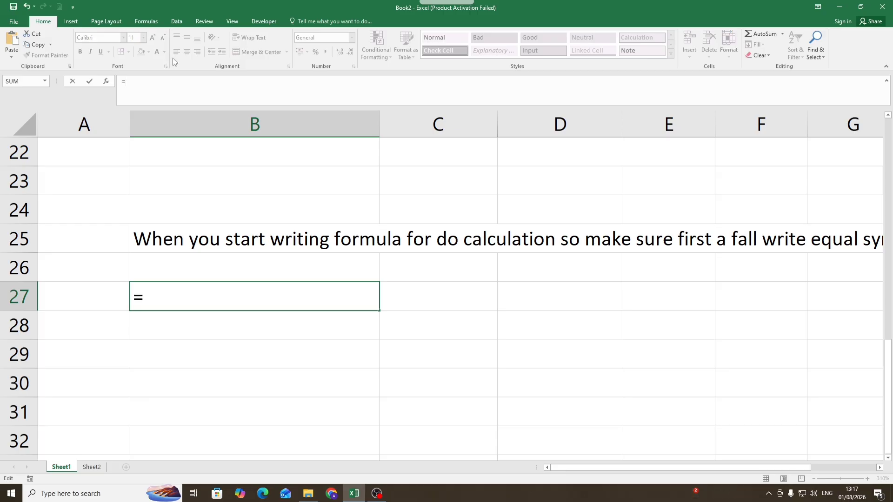
{"action": "type", "text": "5+5"}
{"action": "key", "text": "Return"}
{"action": "left_click", "coordinate": [255, 305]}
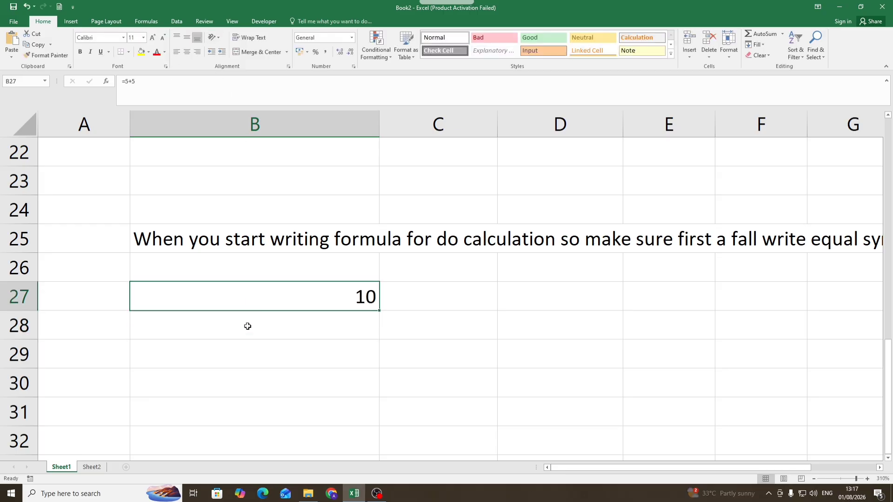
Enter 5+5 without an equals sign in cell B28 and compare it with the formula in cell B27.
{"action": "left_click", "coordinate": [247, 326]}
{"action": "type", "text": "5+5"}
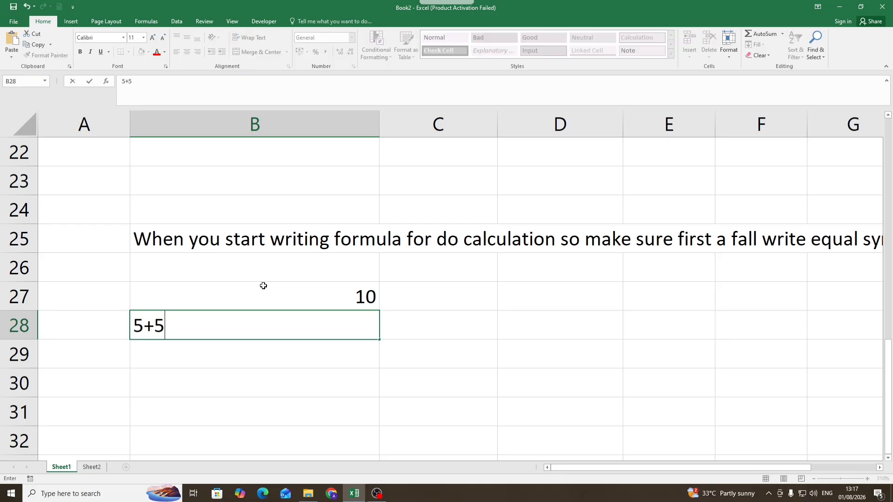
{"action": "key", "text": "Return"}
{"action": "left_click", "coordinate": [243, 324]}
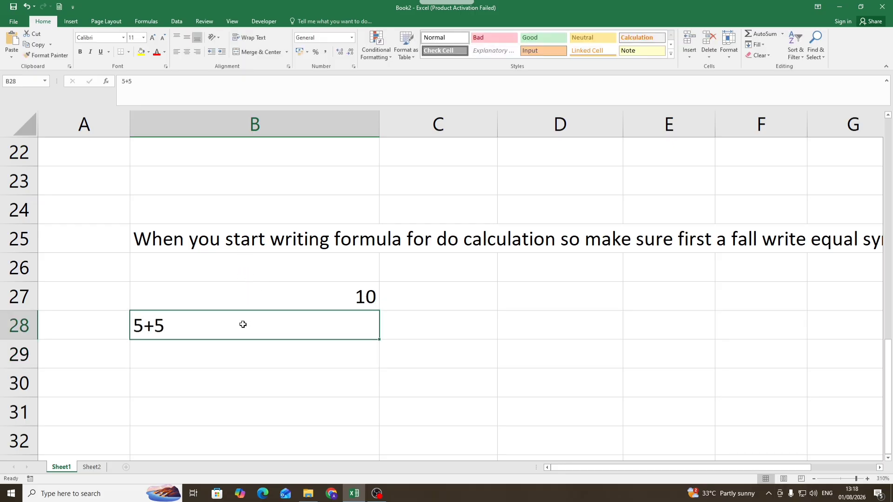
{"action": "left_click", "coordinate": [428, 309]}
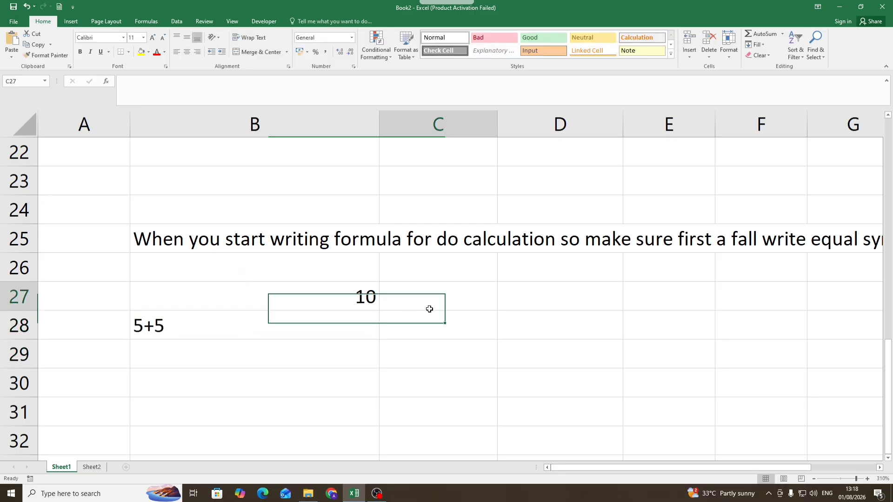
{"action": "left_click", "coordinate": [285, 316]}
{"action": "left_click", "coordinate": [287, 302]}
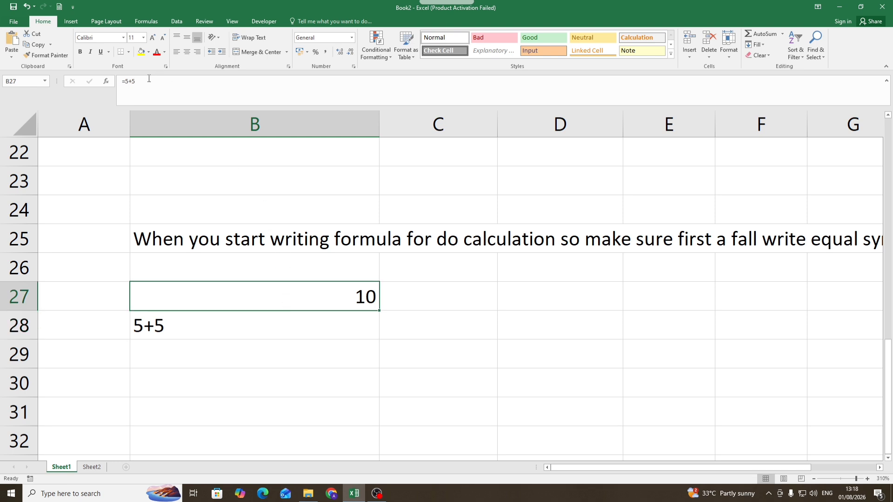
{"action": "left_click", "coordinate": [479, 360]}
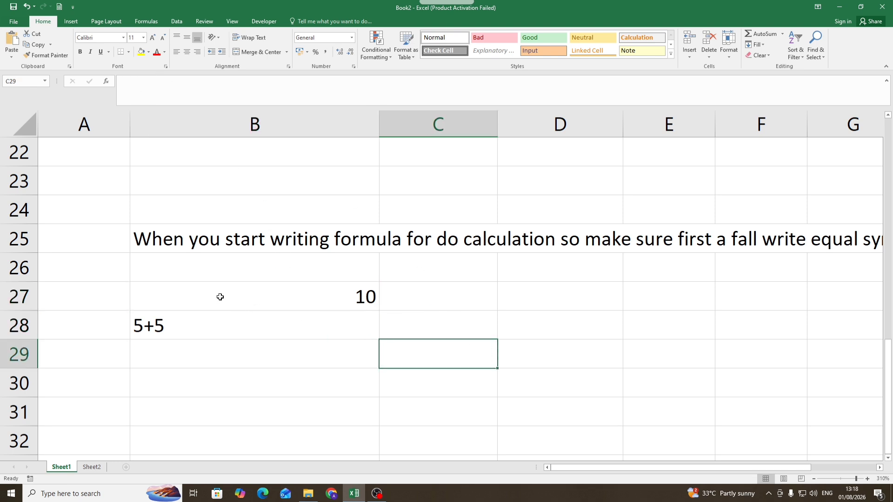
Clear the example entries from cells B27 to B29.
{"action": "left_click_drag", "start_coordinate": [220, 297], "coordinate": [237, 341]}
{"action": "key", "text": "Delete"}
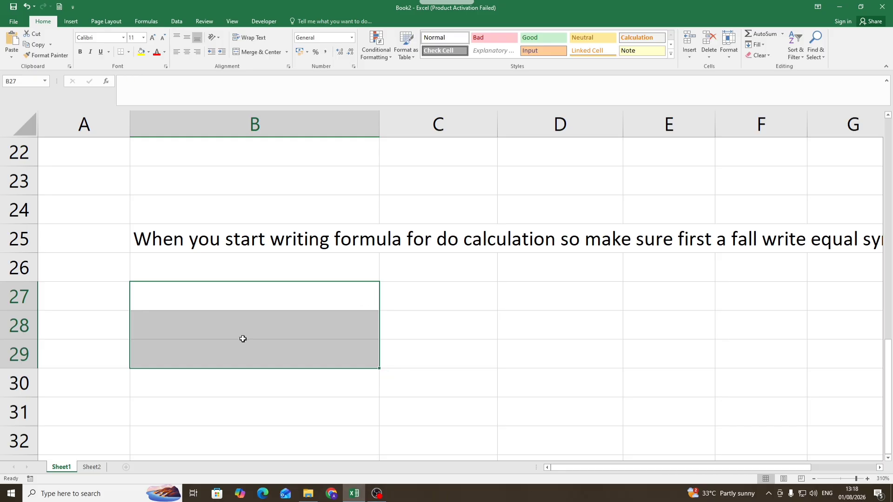
{"action": "left_click", "coordinate": [443, 300]}
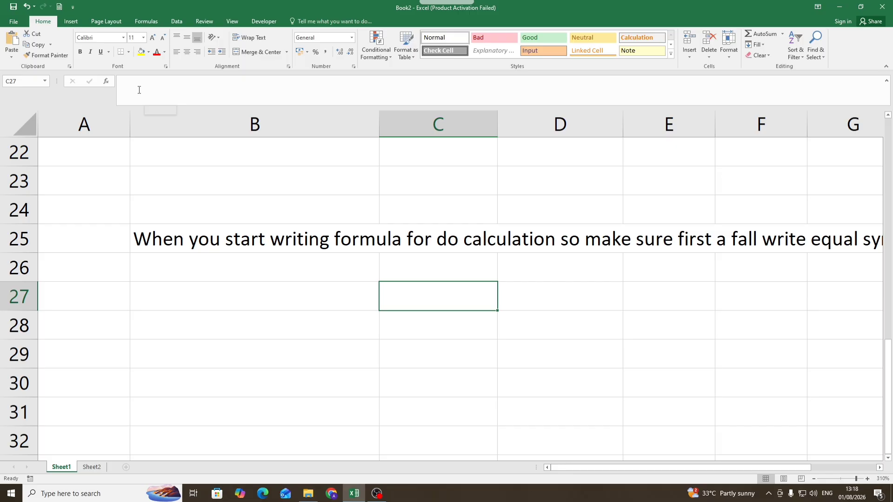
{"action": "left_click", "coordinate": [192, 257]}
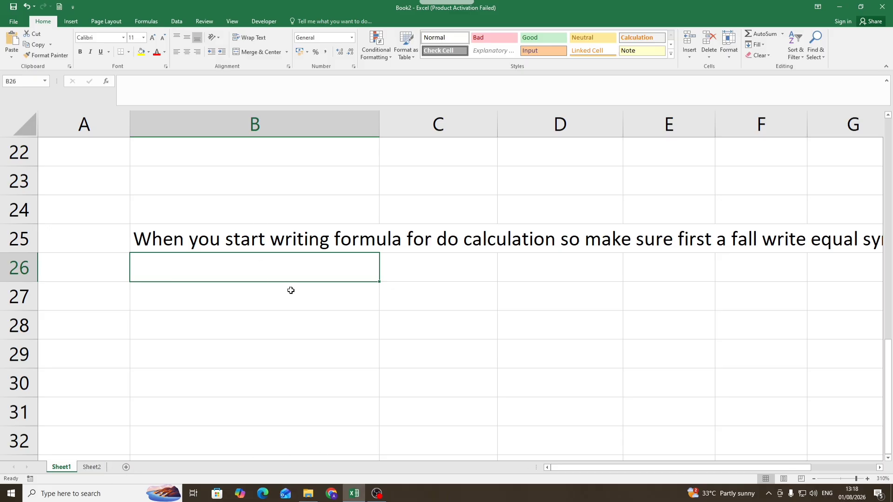
Check the status bar summary for cells C3 to C7 and inspect the formula in cell D5.
{"action": "scroll", "coordinate": [291, 287], "scroll_direction": "up", "scroll_amount": 7}
{"action": "left_click_drag", "start_coordinate": [426, 218], "coordinate": [428, 328]}
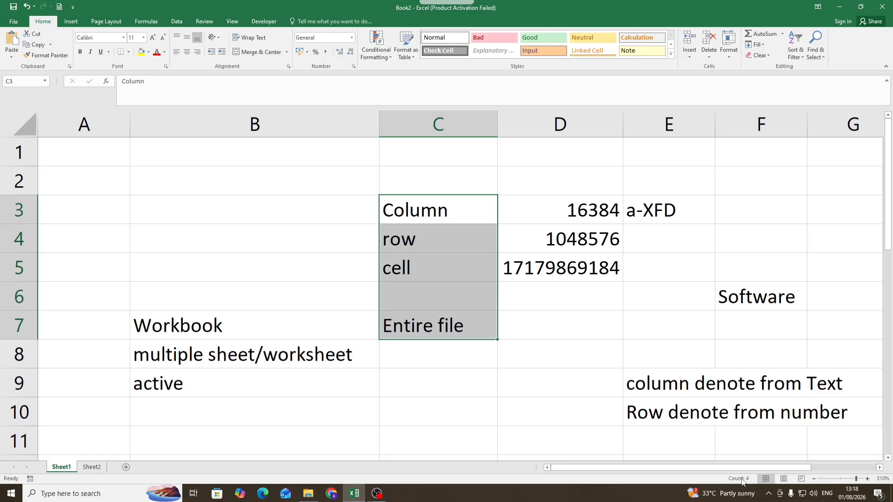
{"action": "left_click", "coordinate": [557, 268]}
{"action": "double_click", "coordinate": [558, 271]}
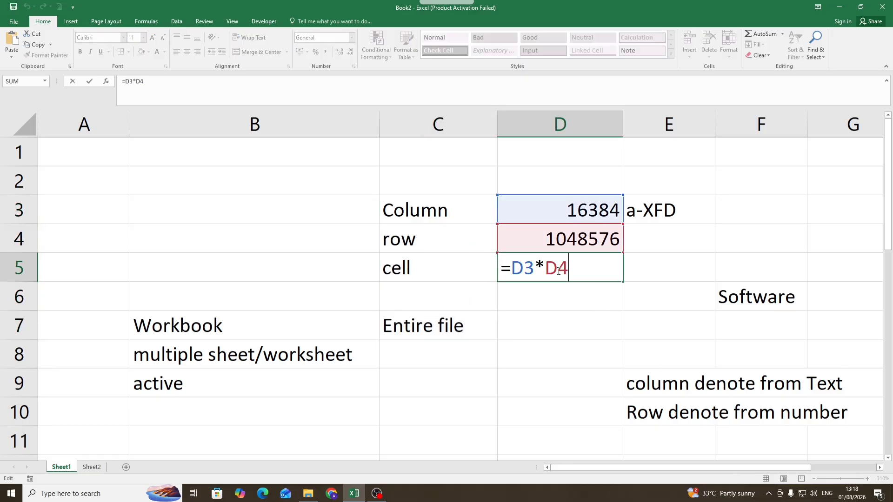
{"action": "key", "text": "Return"}
{"action": "left_click", "coordinate": [550, 239]}
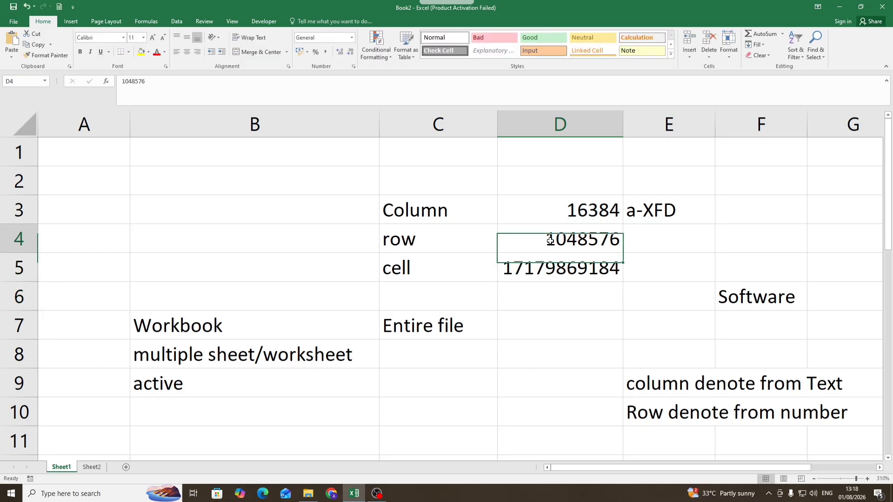
Open cell C3 for editing, highlight its whole text, and leave the cell without changing it.
{"action": "left_click", "coordinate": [388, 212]}
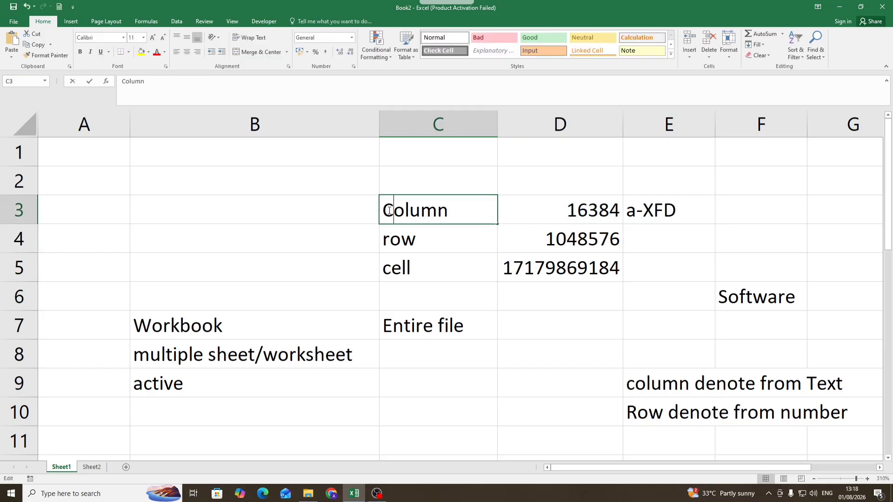
{"action": "double_click", "coordinate": [386, 212]}
{"action": "left_click_drag", "start_coordinate": [384, 210], "coordinate": [456, 216]}
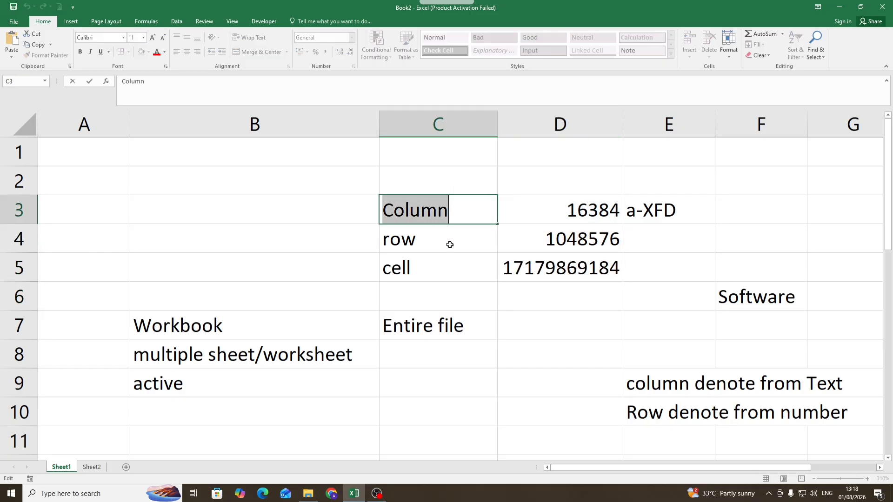
{"action": "left_click", "coordinate": [450, 289]}
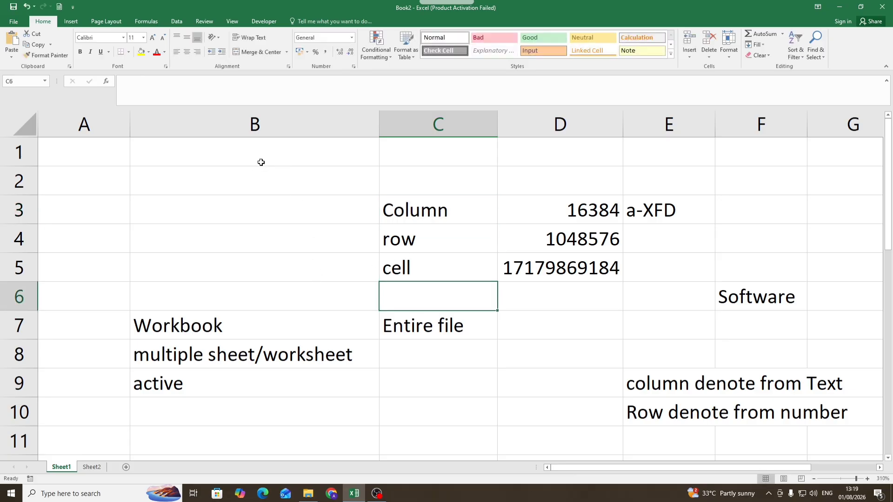
Select the range B1:D8 to read its average, count and sum, and deselect it.
{"action": "left_click_drag", "start_coordinate": [260, 162], "coordinate": [552, 366]}
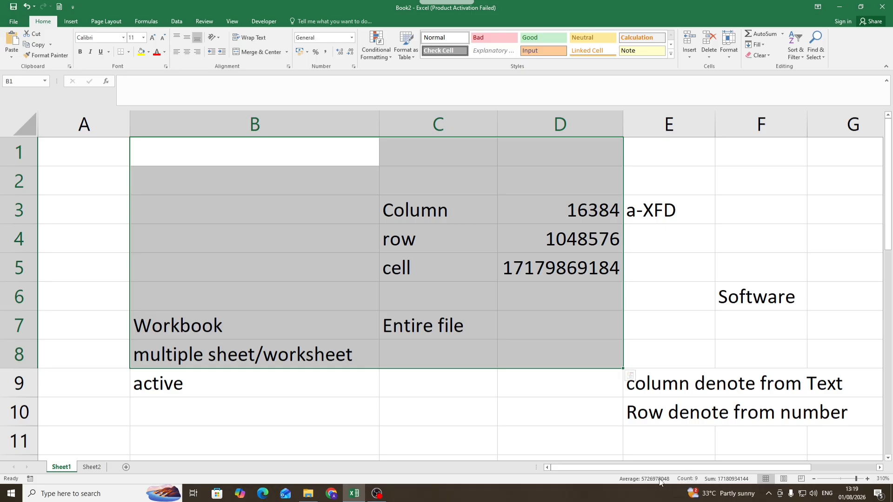
{"action": "left_click", "coordinate": [390, 307]}
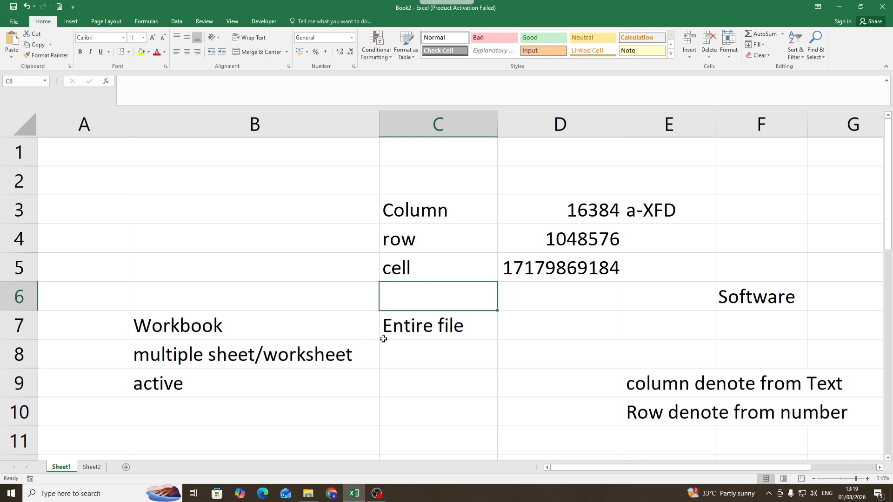
{"action": "scroll", "coordinate": [385, 297], "scroll_direction": "down", "scroll_amount": 3}
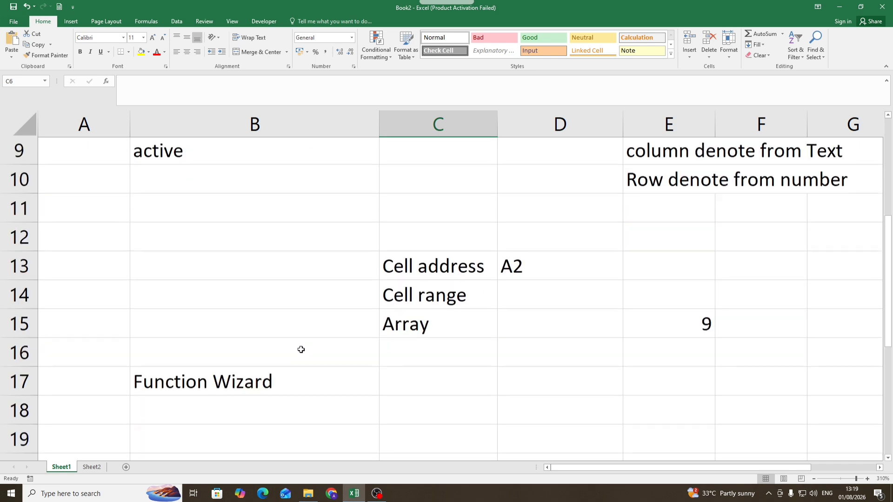
{"action": "scroll", "coordinate": [301, 349], "scroll_direction": "up", "scroll_amount": 3}
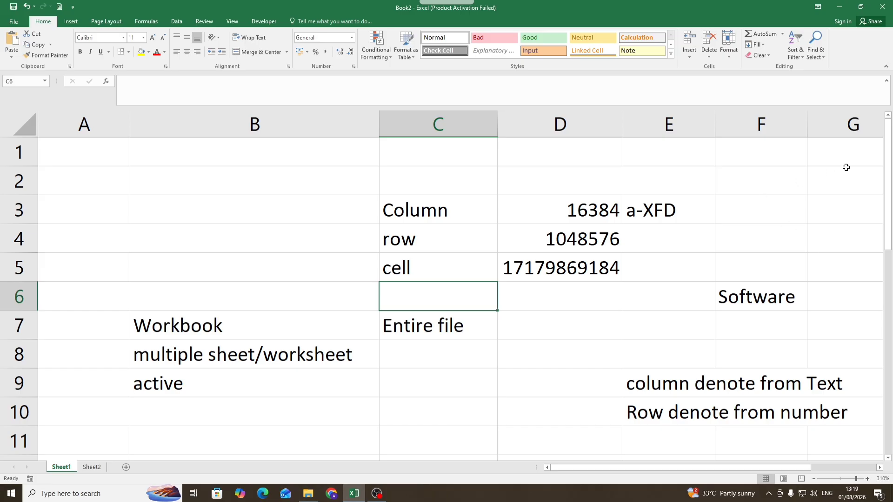
Collapse the formula bar to a single line.
{"action": "left_click", "coordinate": [886, 82]}
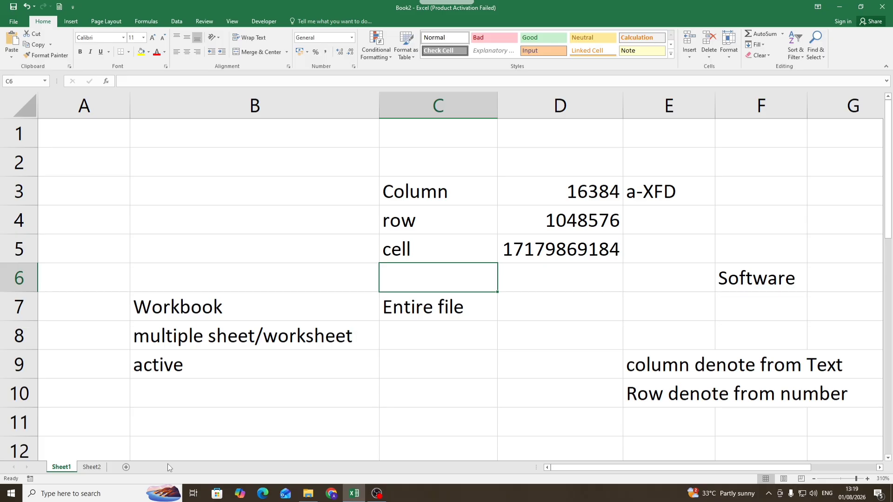
{"action": "scroll", "coordinate": [269, 269], "scroll_direction": "down", "scroll_amount": 9}
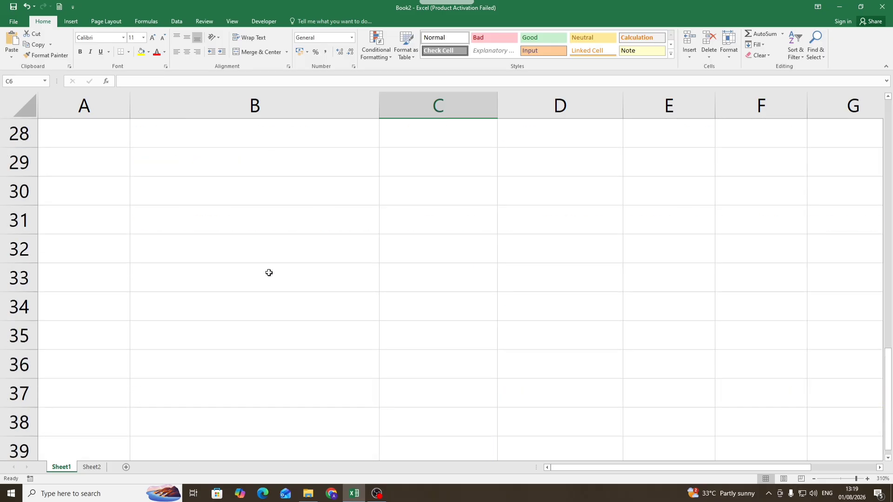
{"action": "scroll", "coordinate": [268, 269], "scroll_direction": "up", "scroll_amount": 1}
{"action": "scroll", "coordinate": [268, 269], "scroll_direction": "up", "scroll_amount": 1}
{"action": "scroll", "coordinate": [259, 253], "scroll_direction": "down", "scroll_amount": 1}
Enter 5 in cells B31 and B32, and clear cell B32 again.
{"action": "left_click", "coordinate": [256, 219]}
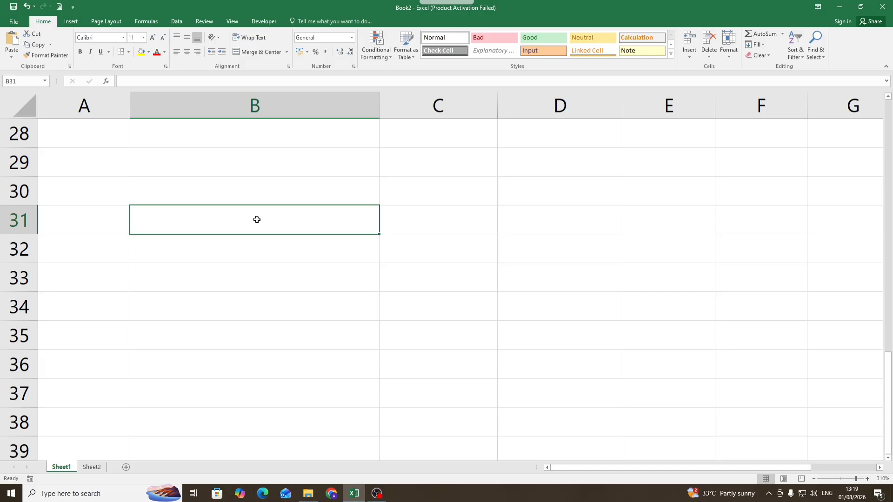
{"action": "type", "text": "5"}
{"action": "key", "text": "Return"}
{"action": "type", "text": "5"}
{"action": "key", "text": "Return"}
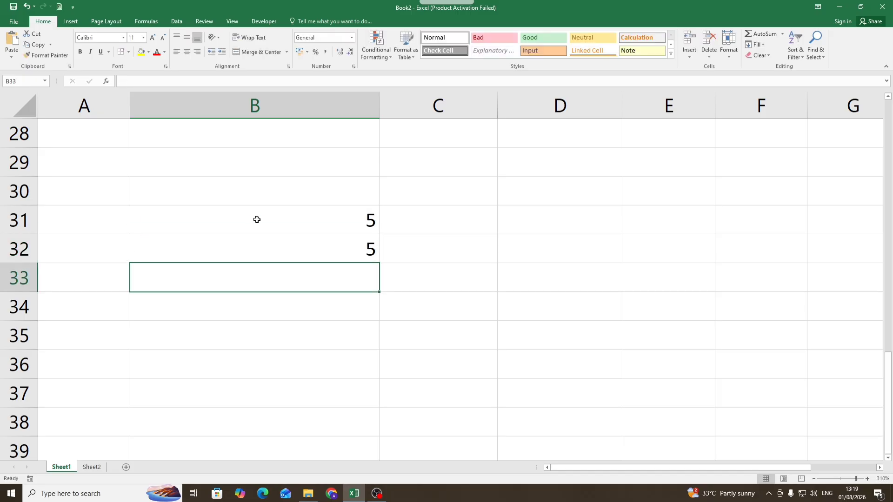
{"action": "left_click", "coordinate": [278, 258]}
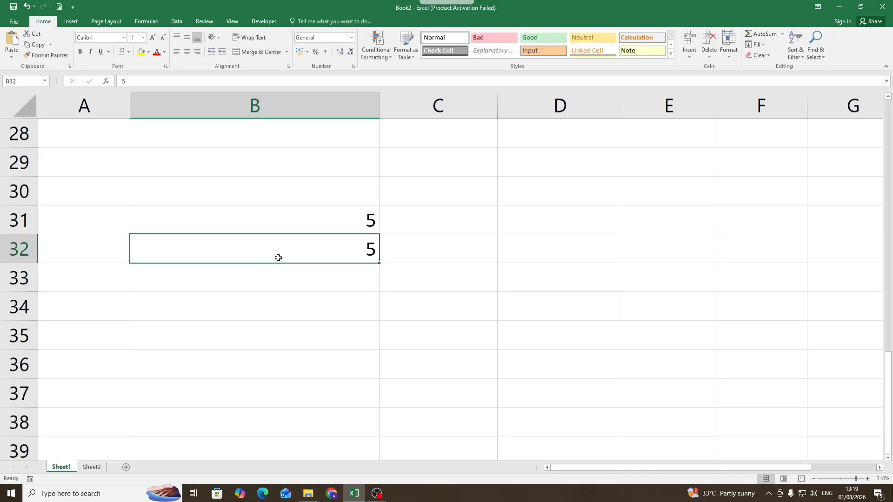
{"action": "key", "text": "Delete"}
{"action": "left_click", "coordinate": [327, 230]}
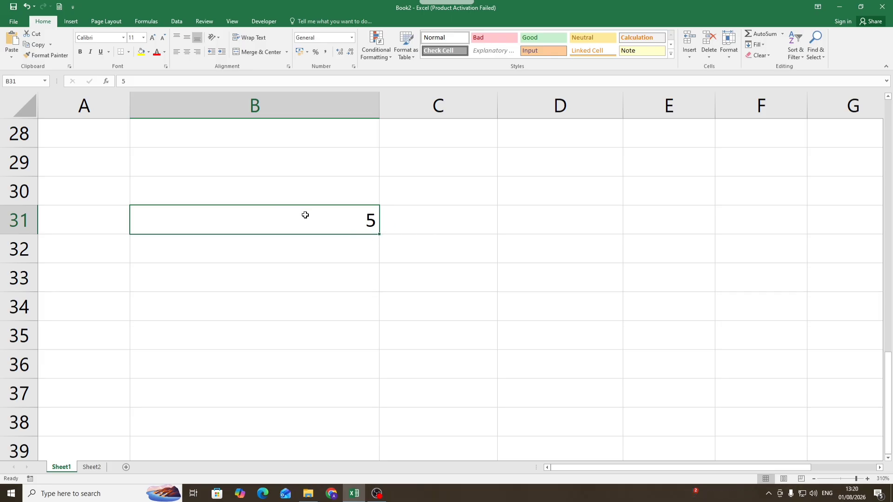
Switch cell B31 between selected and edit mode to compare the pointer shapes, leaving its value unchanged.
{"action": "left_click", "coordinate": [430, 243]}
{"action": "left_click", "coordinate": [354, 219]}
{"action": "double_click", "coordinate": [353, 223]}
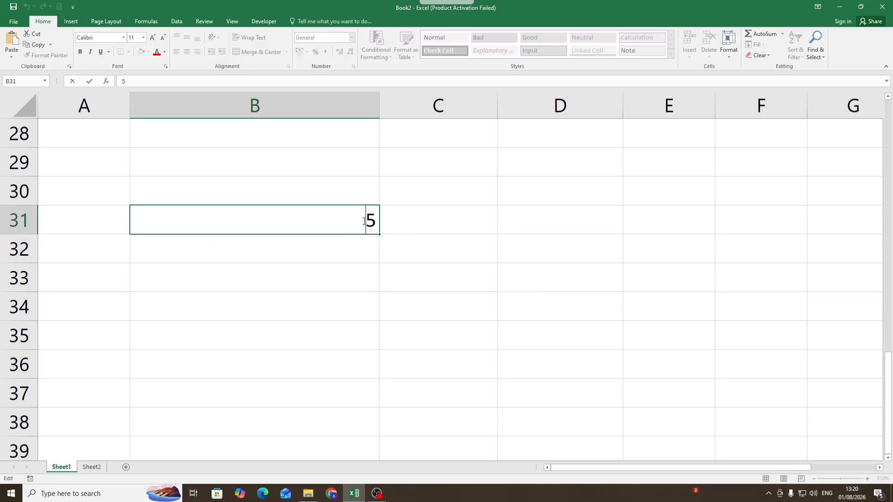
{"action": "left_click", "coordinate": [372, 255]}
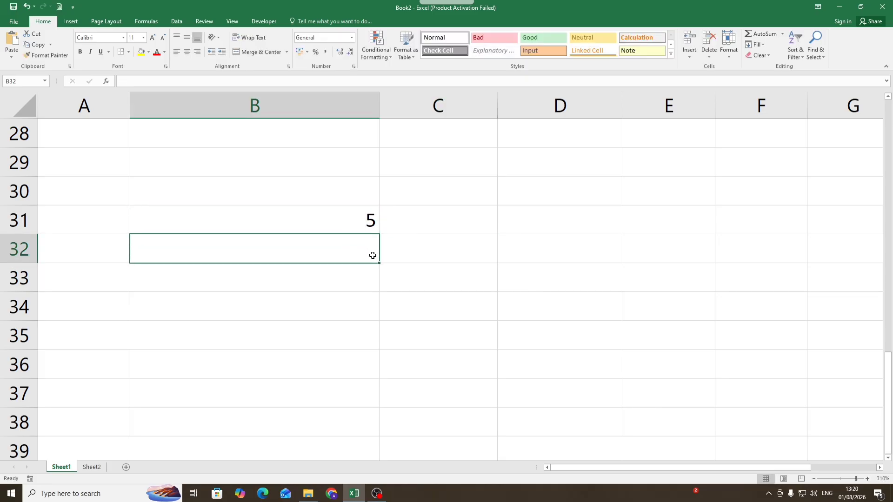
{"action": "double_click", "coordinate": [363, 225]}
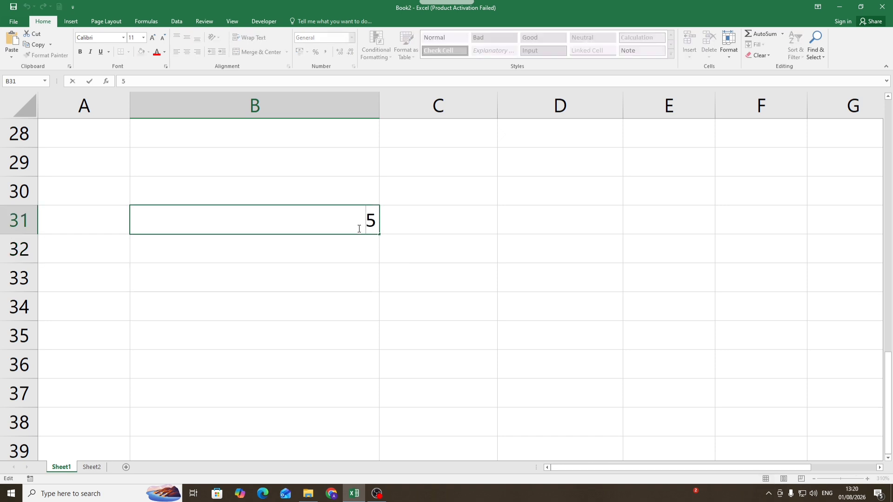
{"action": "left_click", "coordinate": [435, 225]}
{"action": "left_click", "coordinate": [362, 219]}
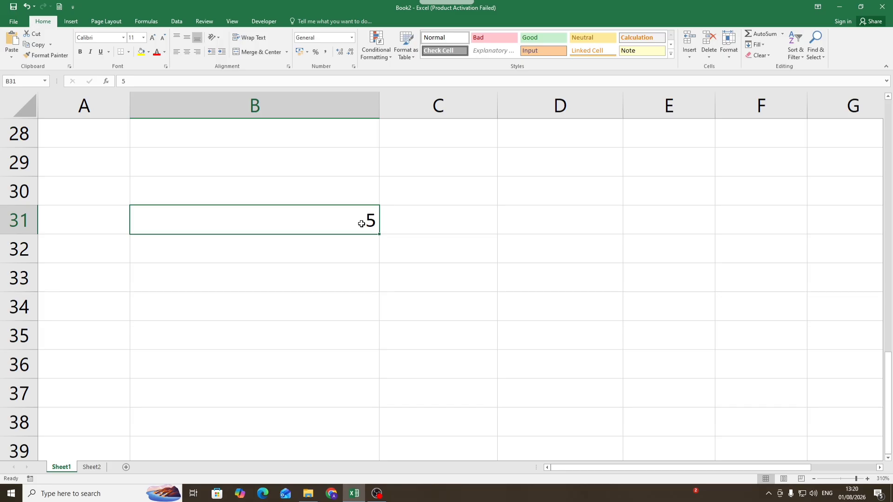
{"action": "left_click", "coordinate": [435, 226]}
Replace the content of cell B31 with "Mouse Pointer Conversion".
{"action": "left_click", "coordinate": [329, 208]}
{"action": "key", "text": "Delete"}
{"action": "type", "text": "Mouse "}
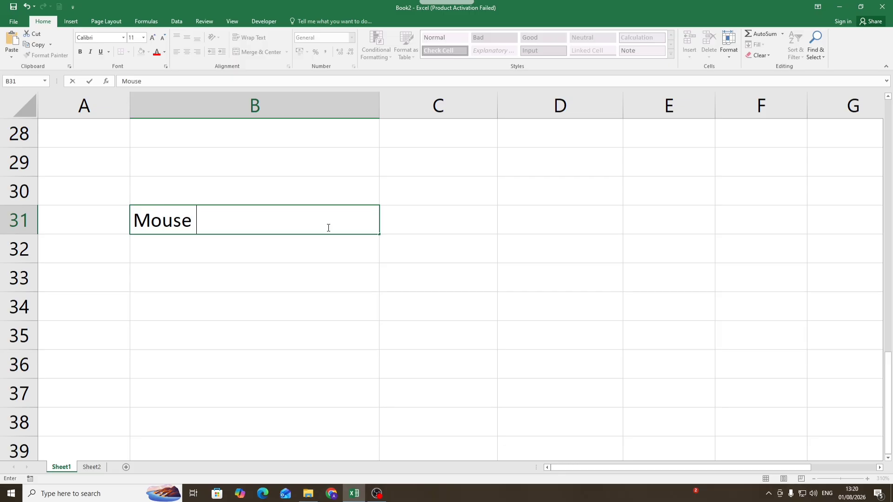
{"action": "type", "text": "Pointe"}
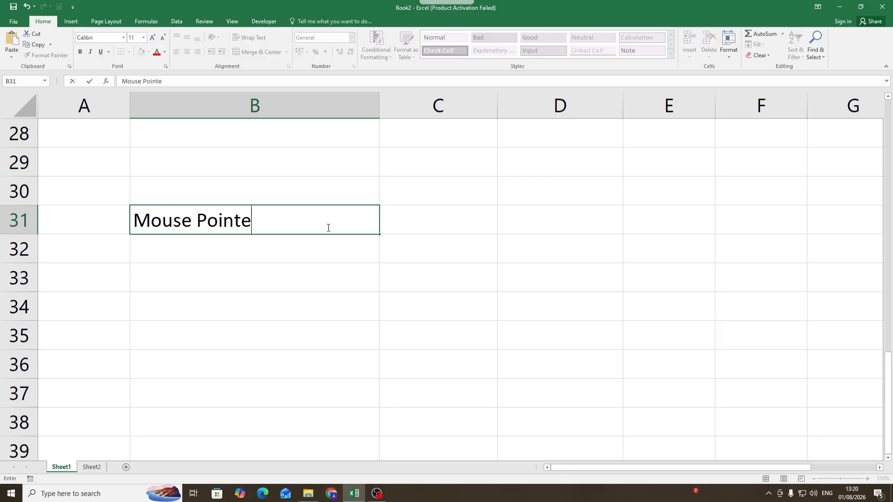
{"action": "type", "text": "r Conver"}
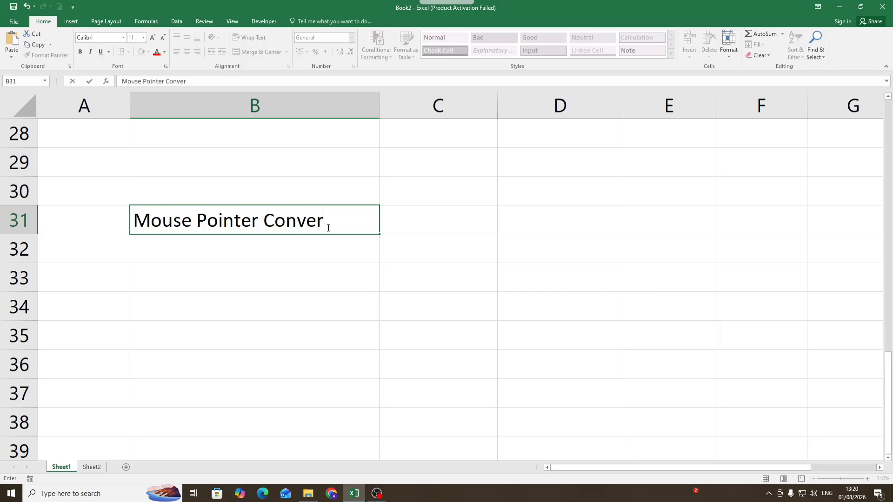
{"action": "type", "text": "sion"}
{"action": "key", "text": "Return"}
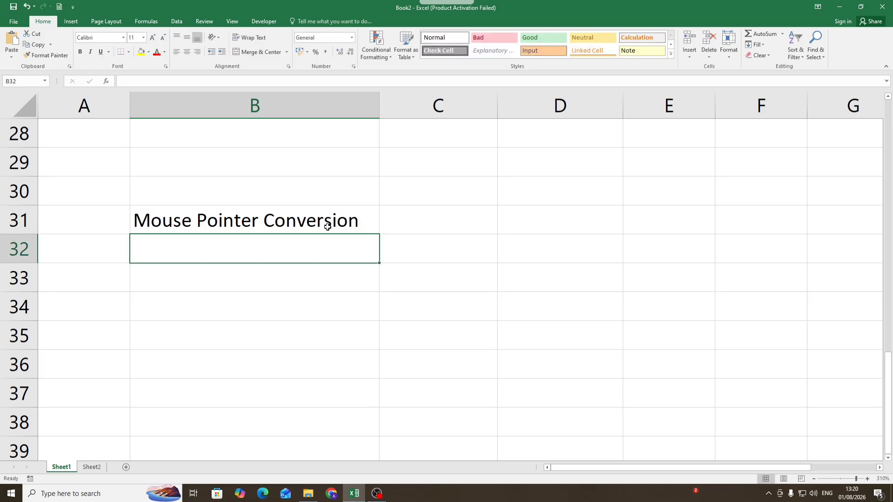
Enter "Cell selection Mode" in cell C31, beside the Mouse Pointer Conversion heading.
{"action": "left_click", "coordinate": [332, 224]}
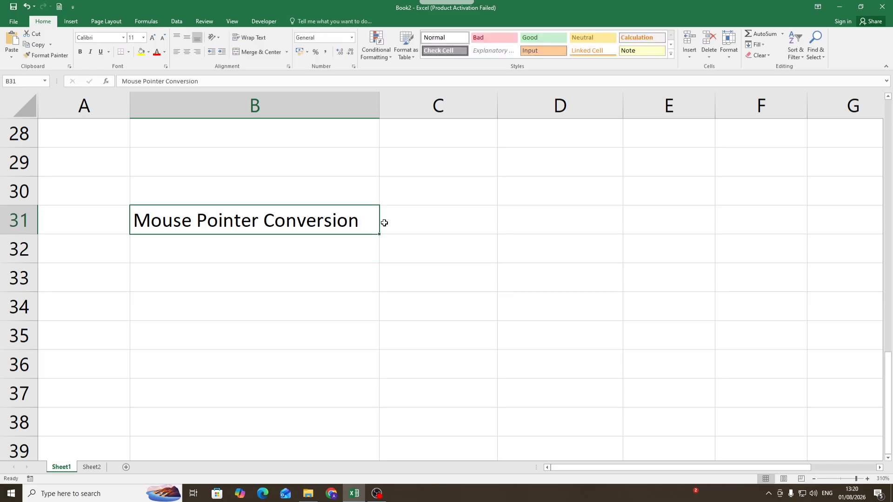
{"action": "left_click", "coordinate": [388, 223]}
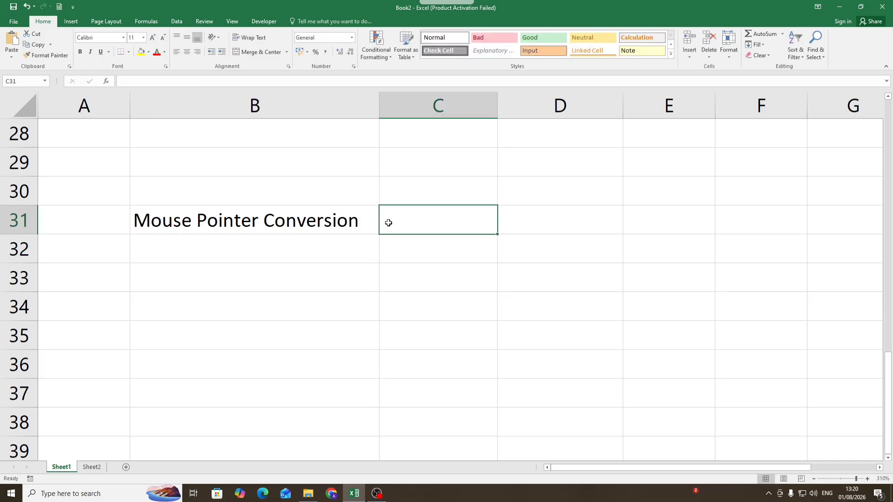
{"action": "type", "text": "=>"}
{"action": "key", "text": "BackSpace"}
{"action": "key", "text": "BackSpace"}
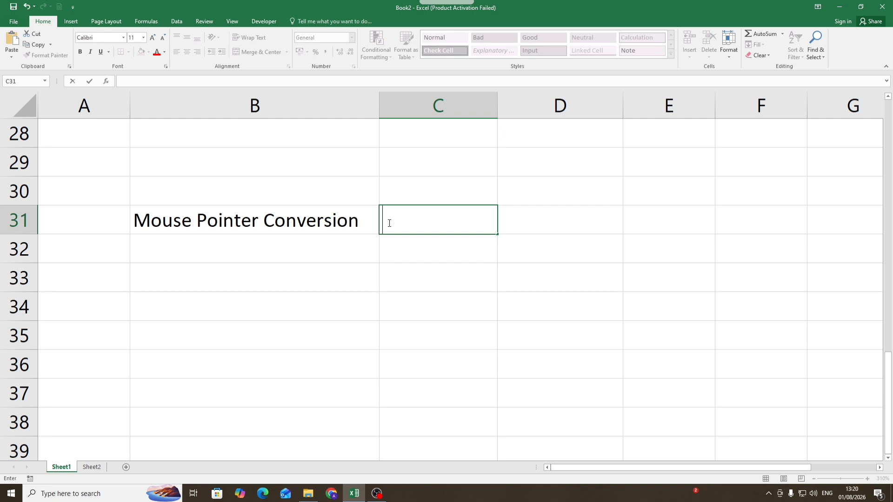
{"action": "type", "text": "Cell selecti"}
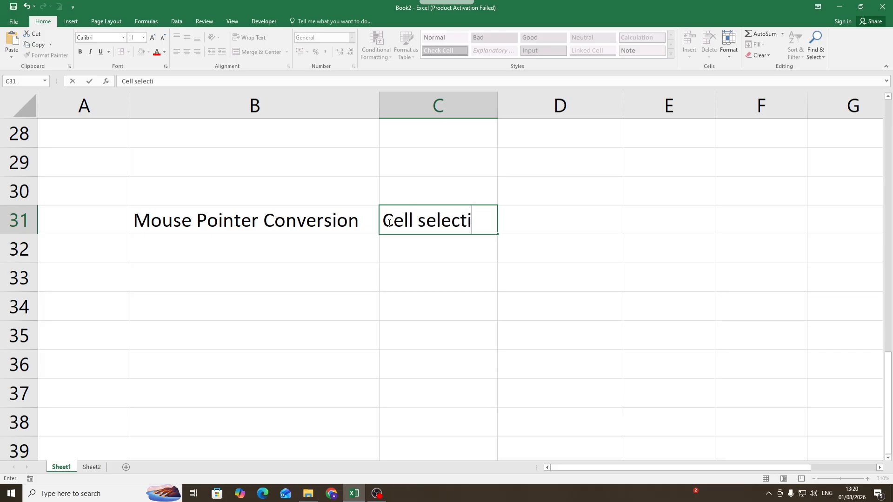
{"action": "type", "text": "on Mode"}
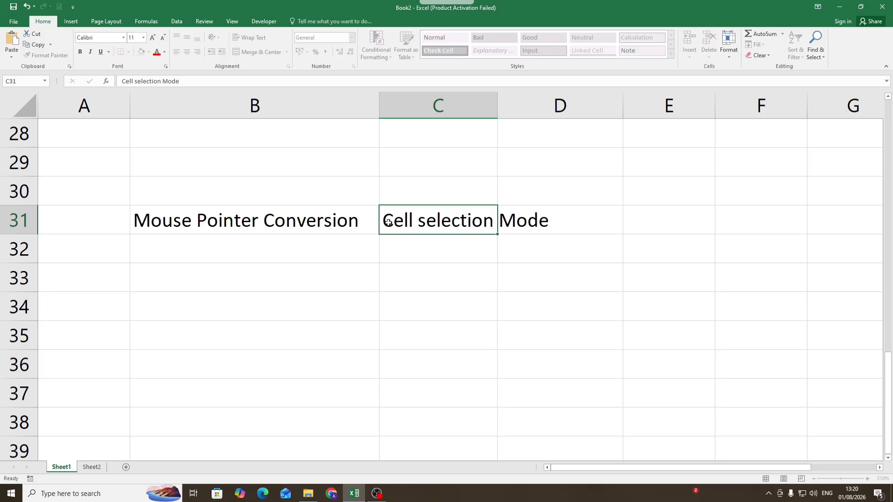
{"action": "key", "text": "Return"}
Enter "Row column'Row Height" in cell C32.
{"action": "type", "text": "Row "}
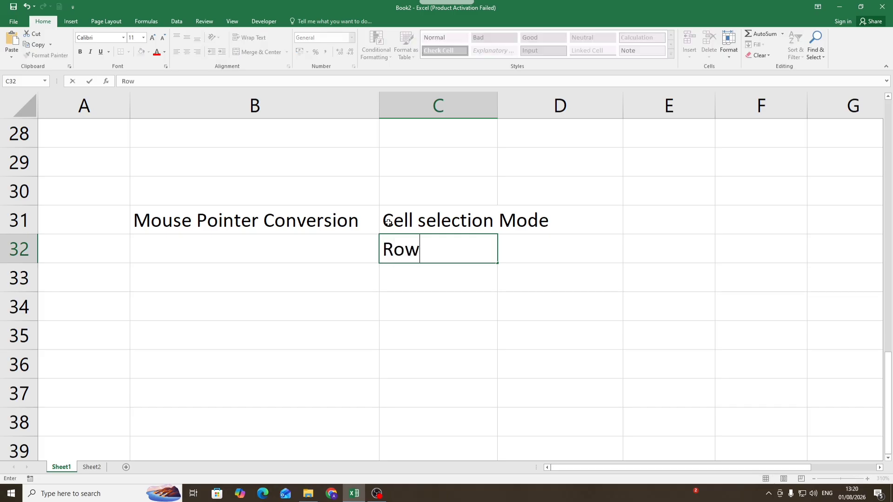
{"action": "type", "text": "column'Ro"}
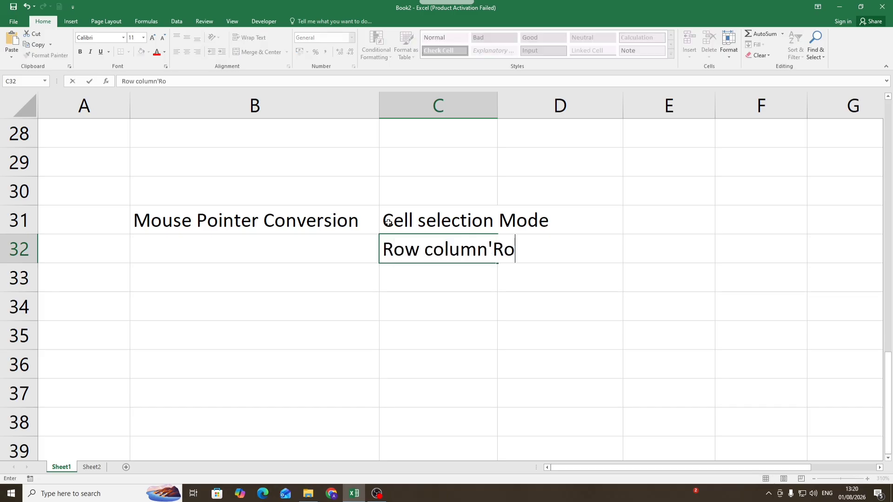
{"action": "type", "text": "w Height"}
{"action": "key", "text": "Return"}
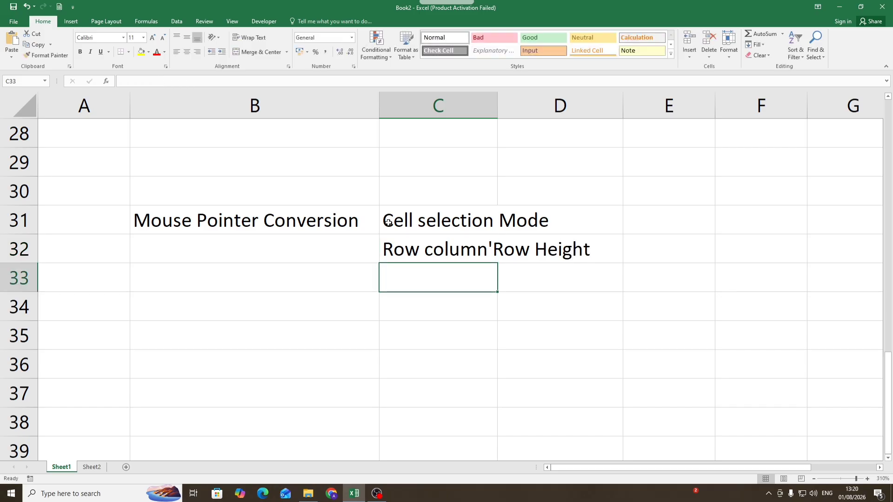
Enter "Column Height" with a leading space in cell C33.
{"action": "type", "text": "Column"}
{"action": "key", "text": "Return"}
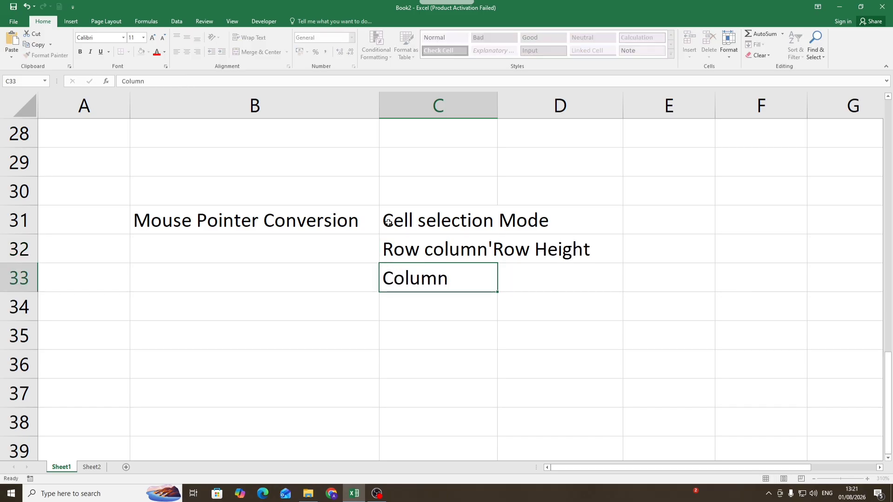
{"action": "key", "text": "Up"}
{"action": "key", "text": "BackSpace"}
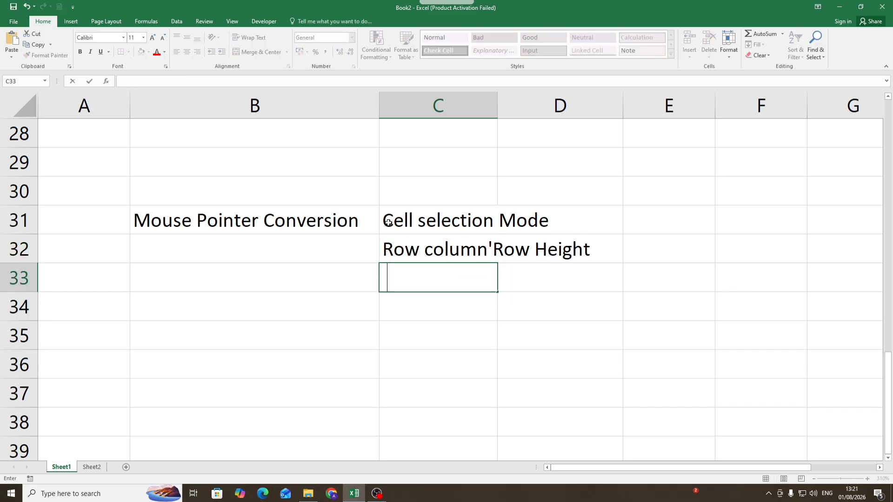
{"action": "type", "text": "Column Height"}
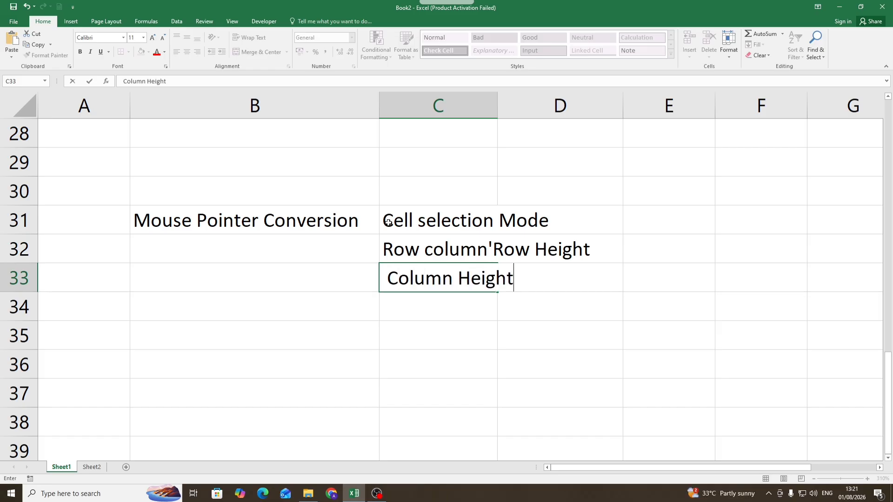
{"action": "key", "text": "Return"}
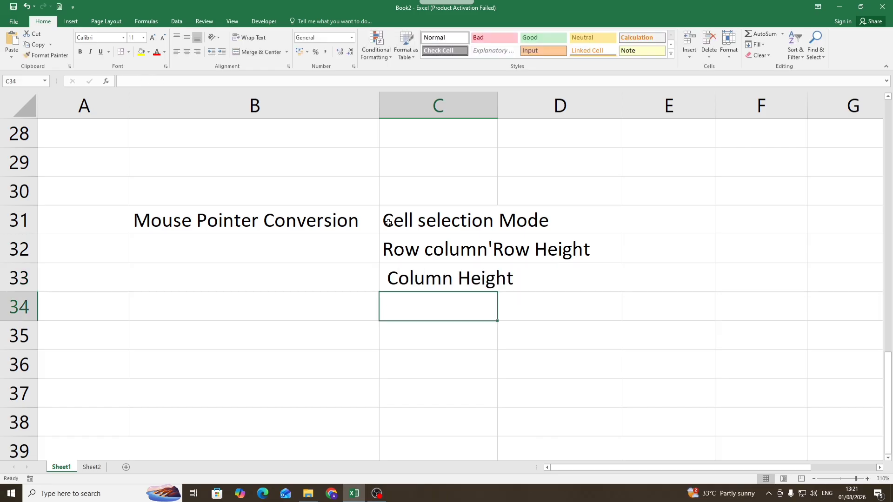
Complete the list of pointer modes with "Move" in cell C34 and "Auto fill" in cell C35.
{"action": "type", "text": "Move"}
{"action": "key", "text": "Return"}
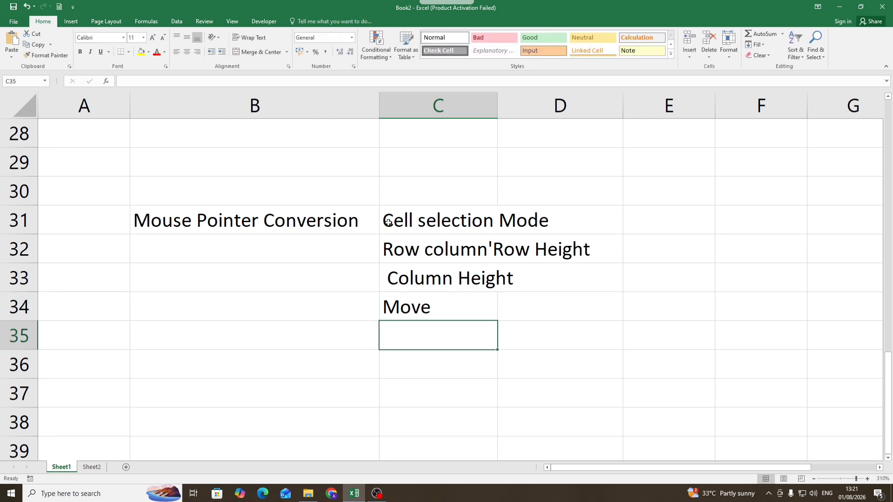
{"action": "type", "text": "Aut"}
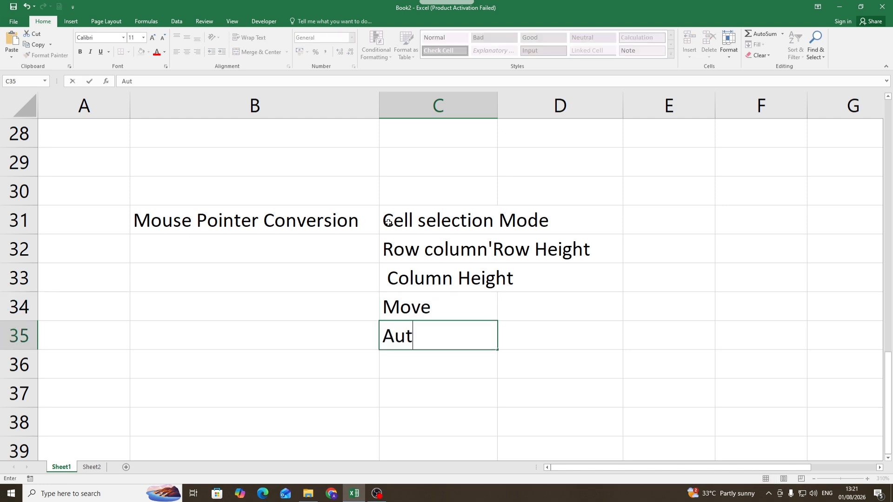
{"action": "type", "text": "o fill"}
{"action": "key", "text": "Return"}
{"action": "left_click_drag", "start_coordinate": [435, 212], "coordinate": [435, 330]}
{"action": "left_click", "coordinate": [538, 296]}
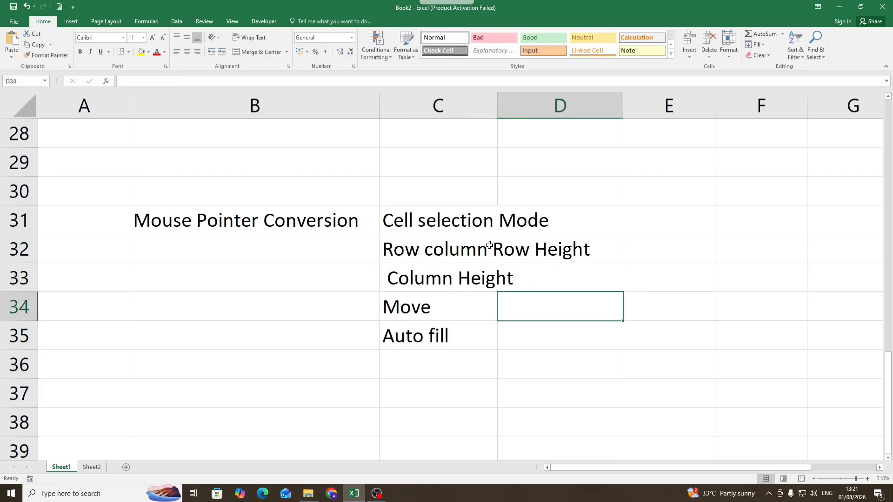
Demonstrate the cell selection pointer by selecting single cells such as B37 and C37 and the ranges B35:D39 and B31:D37.
{"action": "scroll", "coordinate": [346, 298], "scroll_direction": "down", "scroll_amount": 2}
{"action": "scroll", "coordinate": [354, 296], "scroll_direction": "up", "scroll_amount": 2}
{"action": "scroll", "coordinate": [342, 317], "scroll_direction": "down", "scroll_amount": 1}
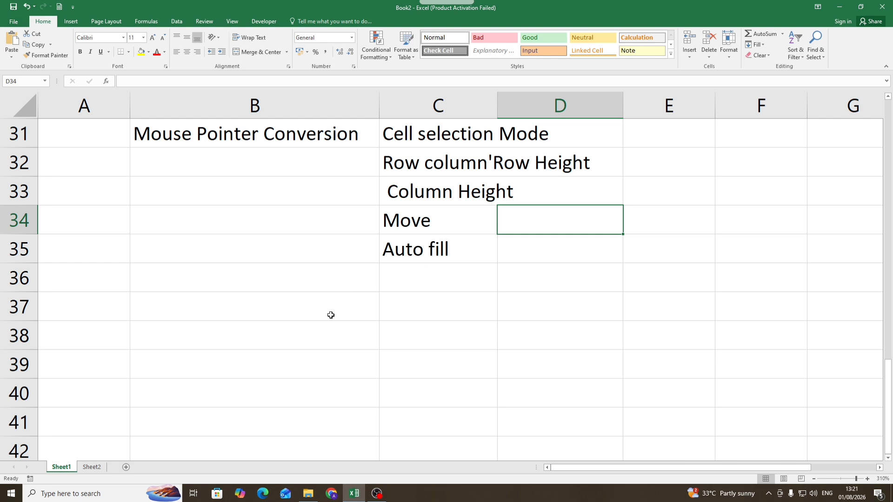
{"action": "left_click", "coordinate": [326, 295]}
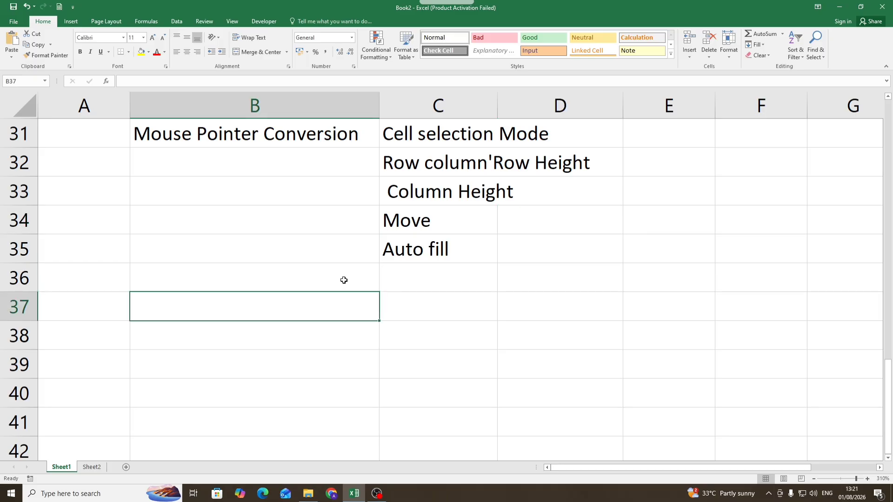
{"action": "left_click", "coordinate": [462, 299]}
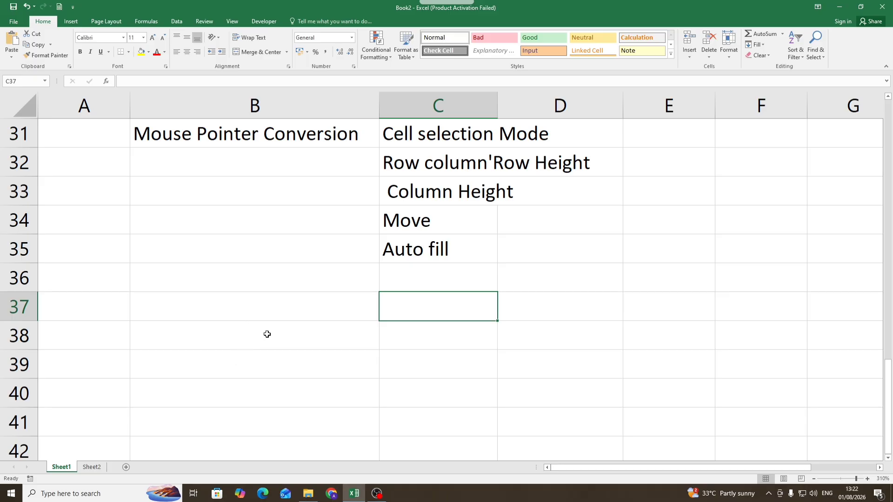
{"action": "left_click_drag", "start_coordinate": [259, 261], "coordinate": [583, 366]}
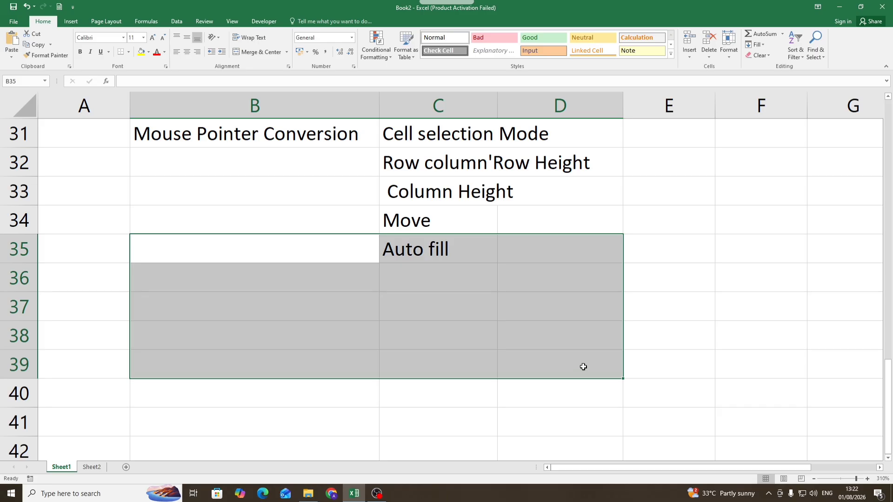
{"action": "left_click", "coordinate": [341, 257]}
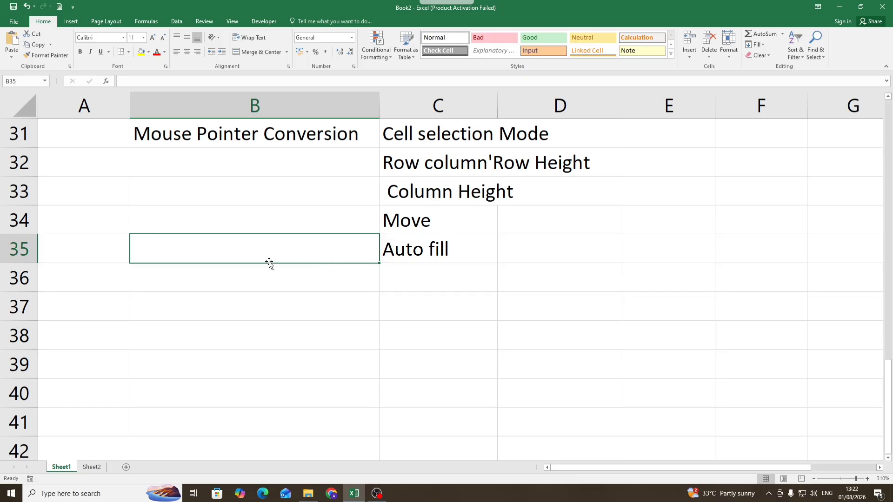
{"action": "left_click", "coordinate": [529, 298]}
{"action": "left_click", "coordinate": [361, 231]}
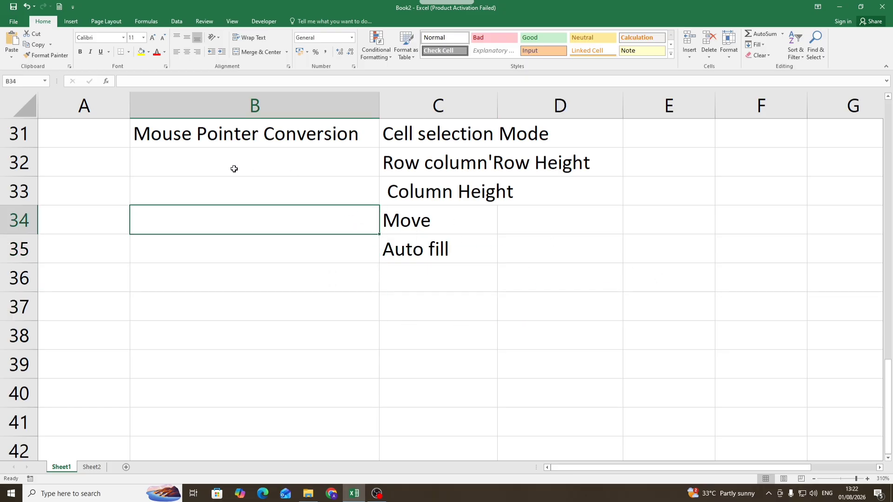
{"action": "mouse_move", "coordinate": [208, 138]}
{"action": "left_mouse_down"}
{"action": "mouse_move", "coordinate": [609, 291]}
{"action": "mouse_move", "coordinate": [606, 300]}
{"action": "left_mouse_up"}
{"action": "left_click", "coordinate": [707, 289]}
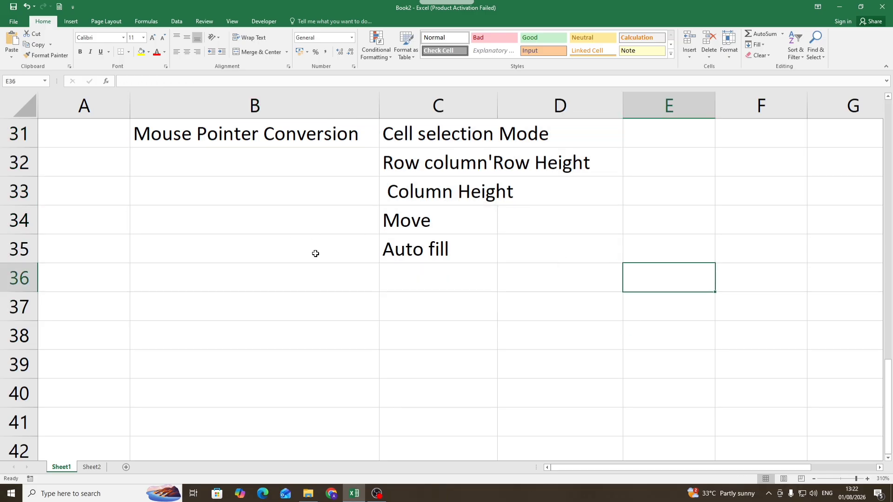
Open cell C35 for editing, highlight its "Auto fill" text to demonstrate the text pointer, and leave the cell without changing it.
{"action": "double_click", "coordinate": [386, 249]}
{"action": "mouse_move", "coordinate": [384, 249]}
{"action": "left_mouse_down"}
{"action": "mouse_move", "coordinate": [451, 252]}
{"action": "mouse_move", "coordinate": [382, 252]}
{"action": "left_mouse_up"}
{"action": "left_click", "coordinate": [452, 252]}
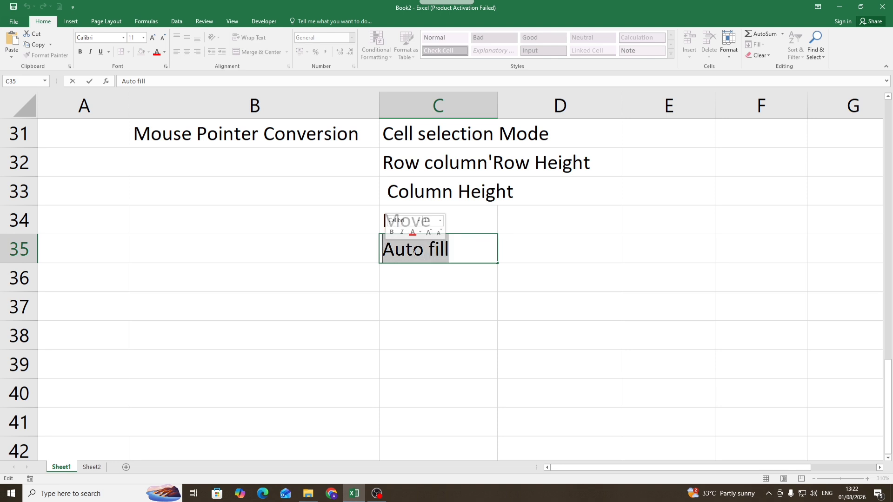
{"action": "left_click", "coordinate": [449, 252]}
{"action": "left_click_drag", "start_coordinate": [449, 251], "coordinate": [382, 252]}
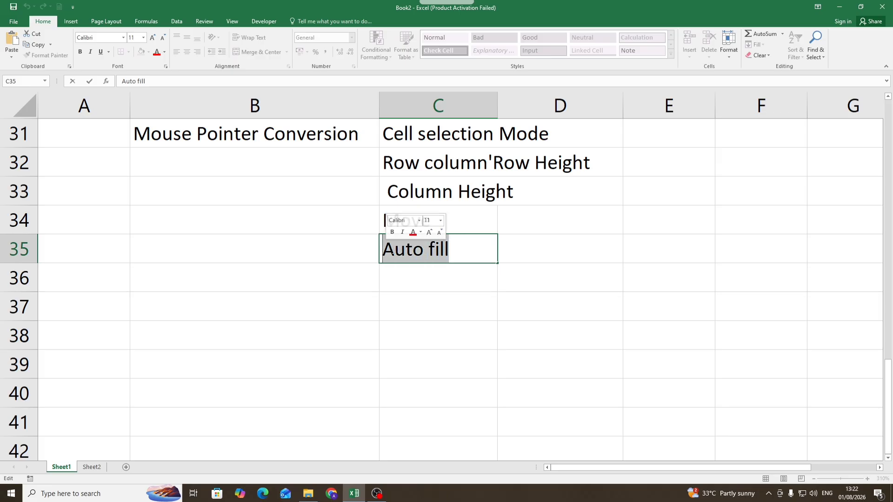
{"action": "left_click", "coordinate": [455, 250]}
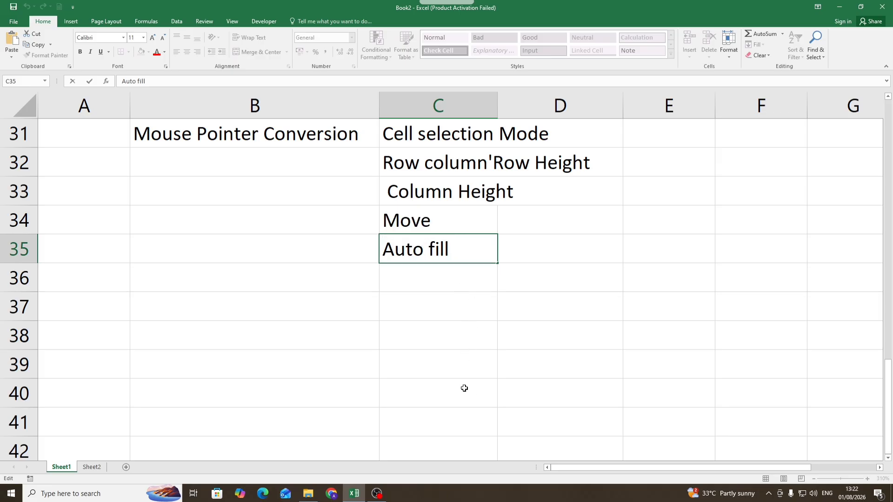
{"action": "left_click", "coordinate": [534, 318]}
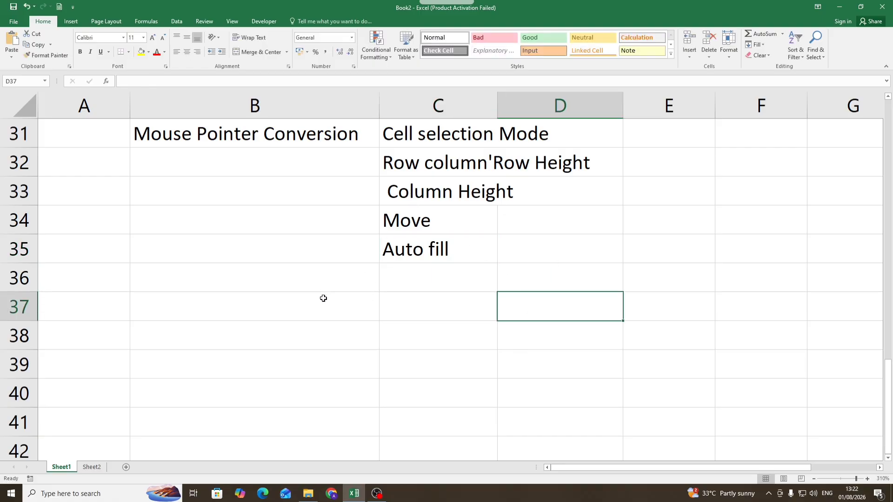
Select the whole of row 1 at the start of the sheet to demonstrate the row selection pointer.
{"action": "scroll", "coordinate": [367, 289], "scroll_direction": "up", "scroll_amount": 1}
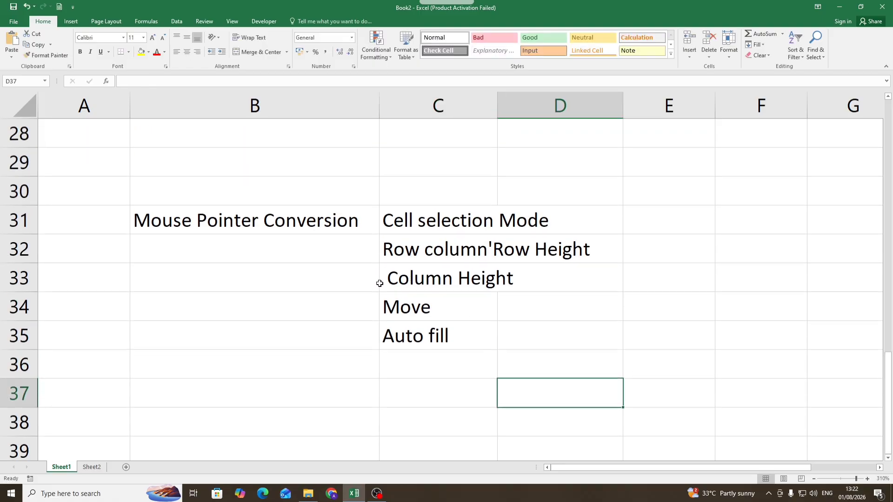
{"action": "scroll", "coordinate": [374, 291], "scroll_direction": "down", "scroll_amount": 2}
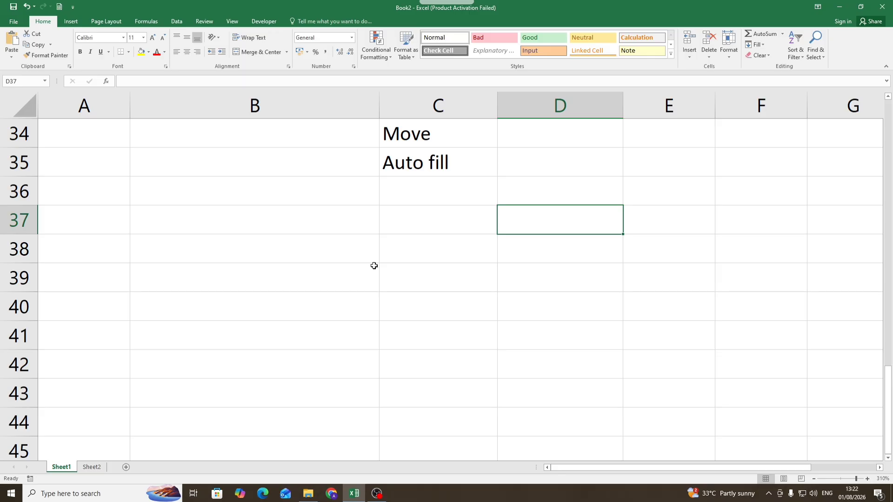
{"action": "scroll", "coordinate": [377, 268], "scroll_direction": "up", "scroll_amount": 2}
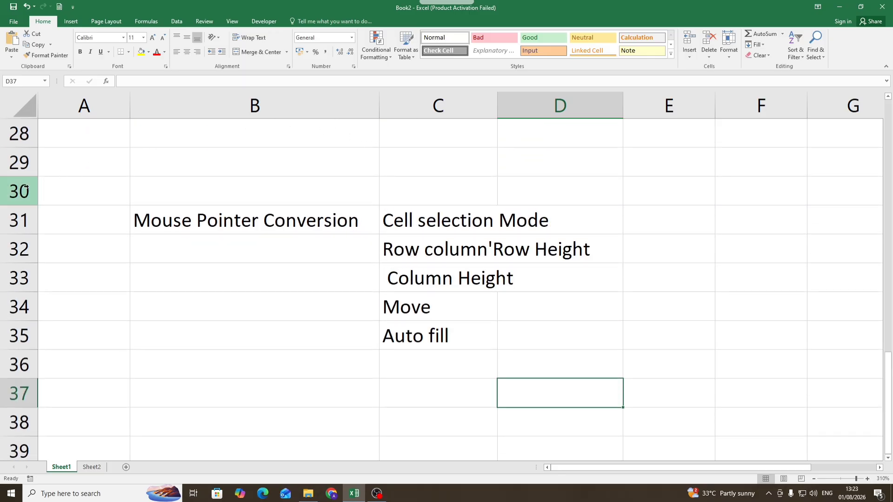
{"action": "scroll", "coordinate": [42, 165], "scroll_direction": "up", "scroll_amount": 9}
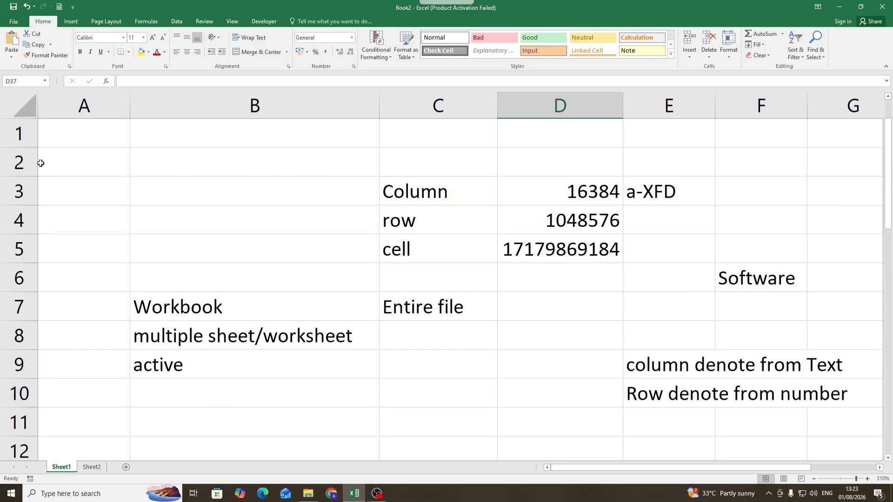
{"action": "left_click", "coordinate": [26, 134]}
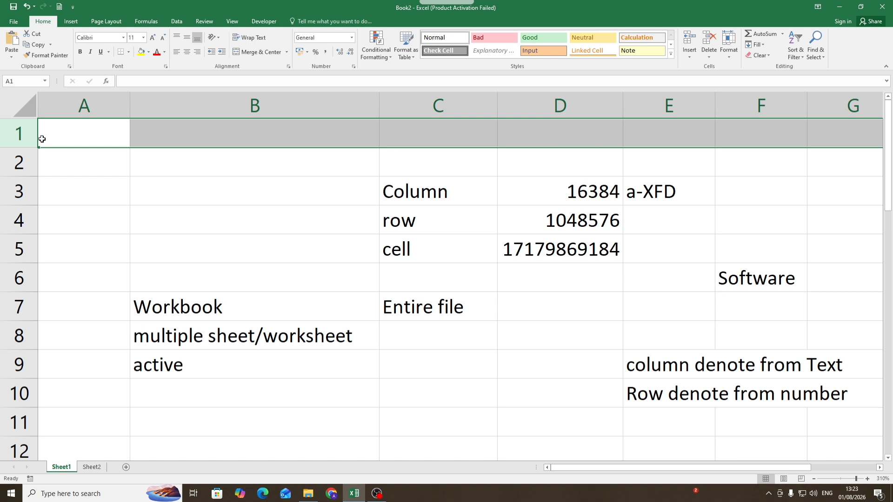
{"action": "left_click", "coordinate": [93, 191]}
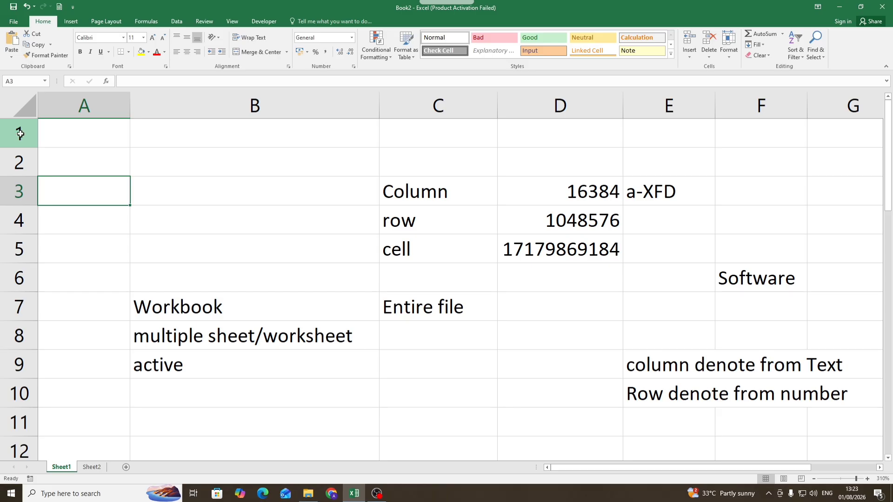
{"action": "left_click", "coordinate": [19, 134]}
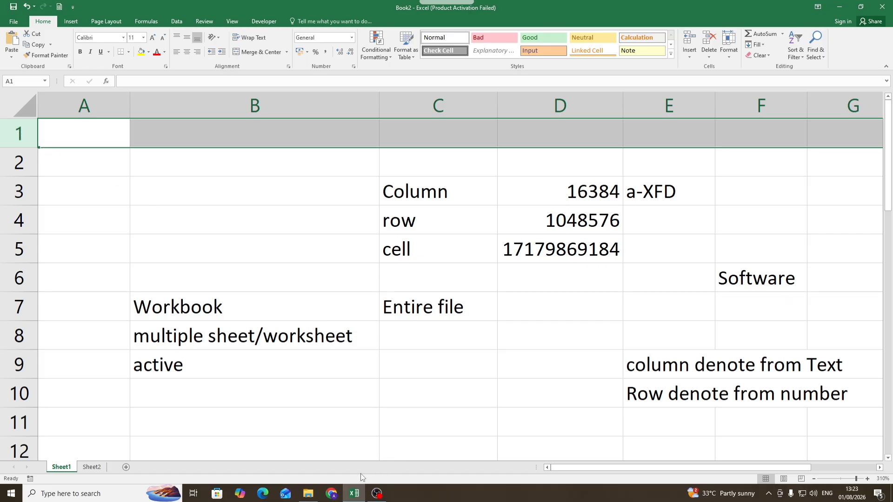
Switch to Chrome and open the Excalidraw whiteboard at excalidraw.com.
{"action": "left_click", "coordinate": [331, 493]}
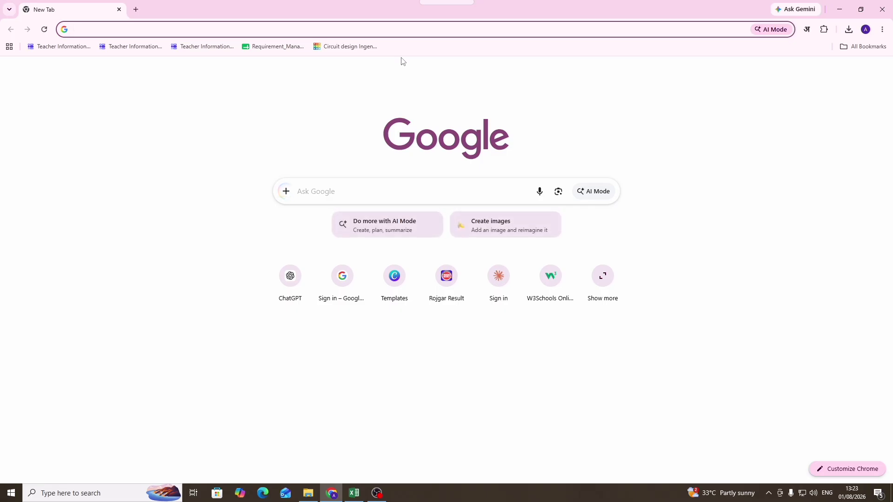
{"action": "type", "text": "exc"}
{"action": "key", "text": "Return"}
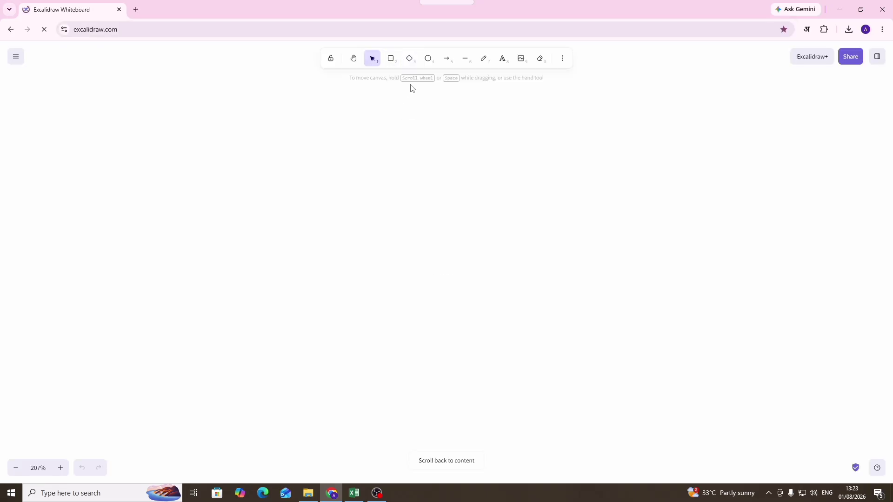
Try to open the draw.io diagram site from the browser's address suggestions for "diagra".
{"action": "left_click", "coordinate": [120, 32]}
{"action": "type", "text": "dia"}
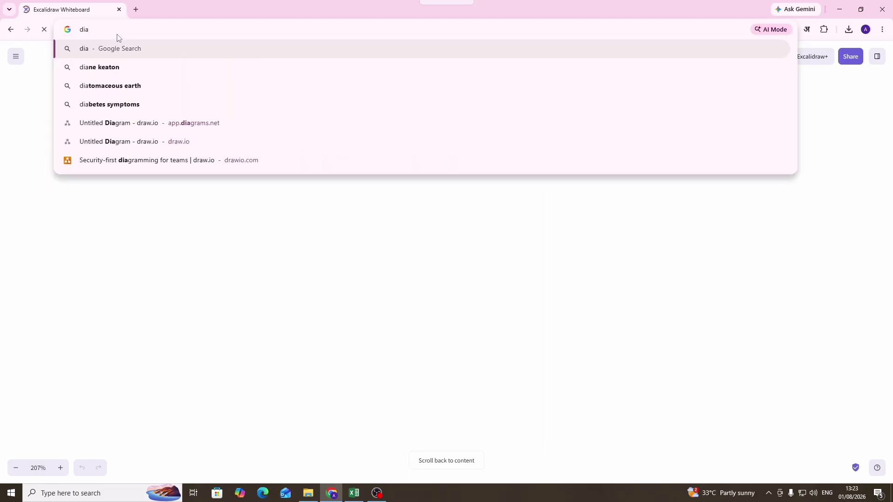
{"action": "type", "text": "gra"}
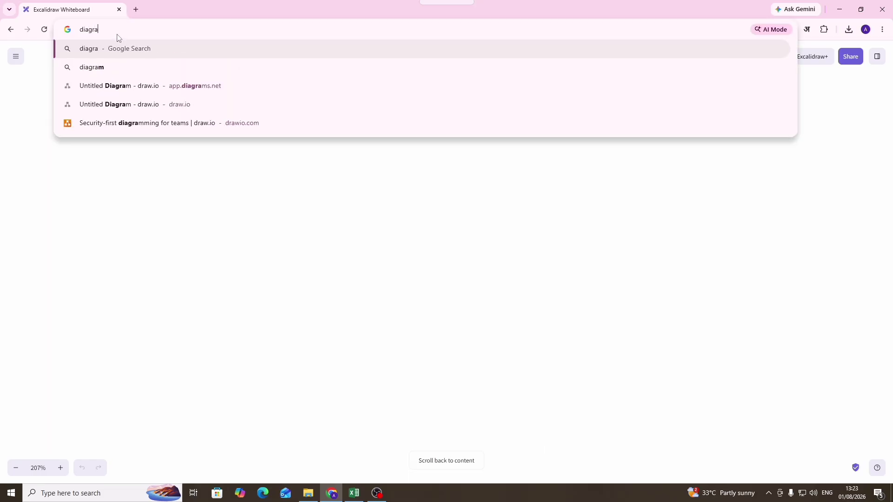
{"action": "key", "text": "Down"}
{"action": "key", "text": "Down"}
{"action": "key", "text": "Down"}
{"action": "key", "text": "Down"}
{"action": "key", "text": "Up"}
{"action": "key", "text": "Return"}
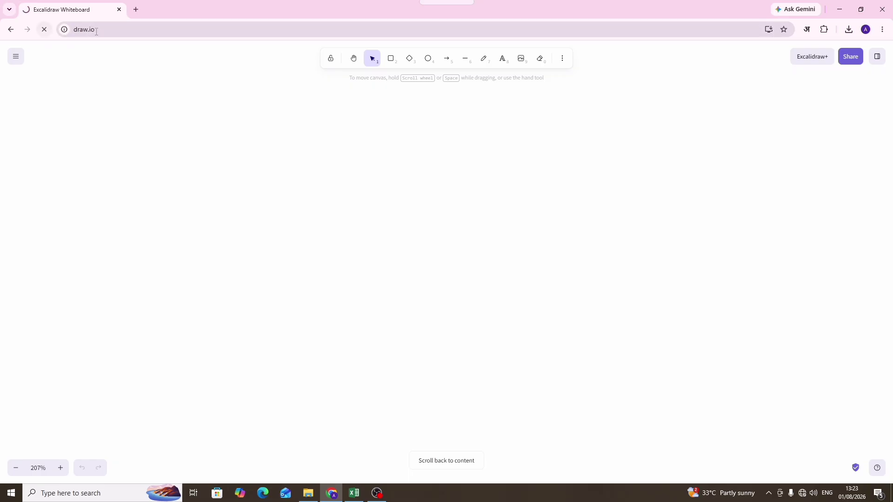
Return to the Excalidraw whiteboard at excalidraw.com.
{"action": "left_click", "coordinate": [104, 32]}
{"action": "type", "text": "."}
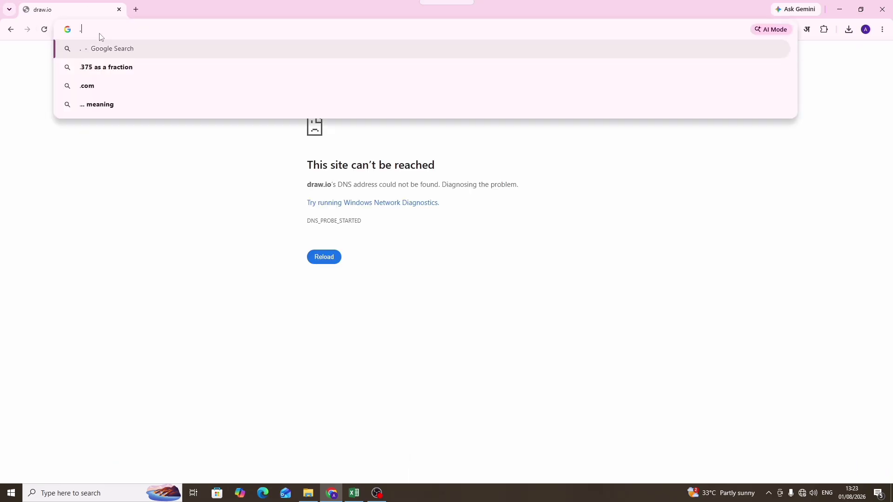
{"action": "key", "text": "BackSpace"}
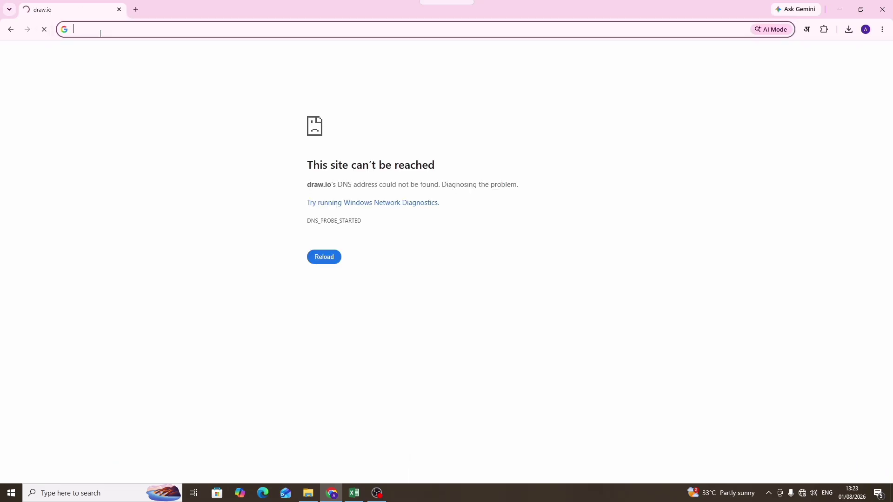
{"action": "type", "text": "exc"}
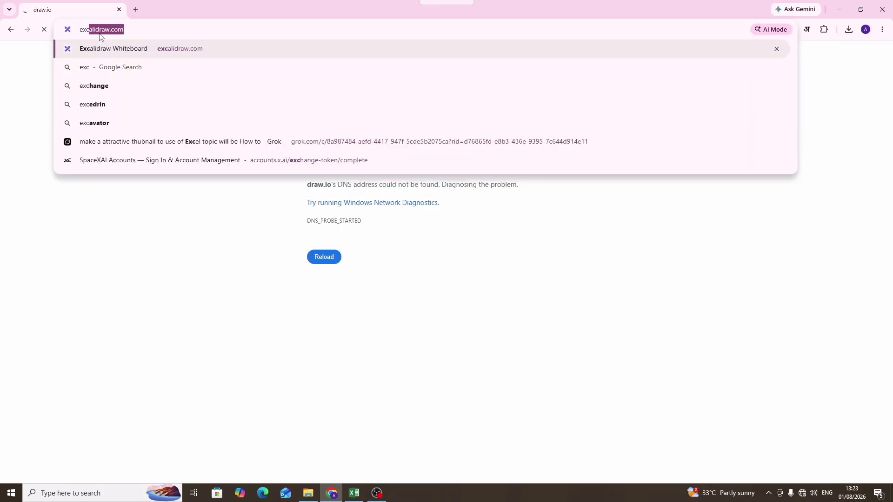
{"action": "key", "text": "Return"}
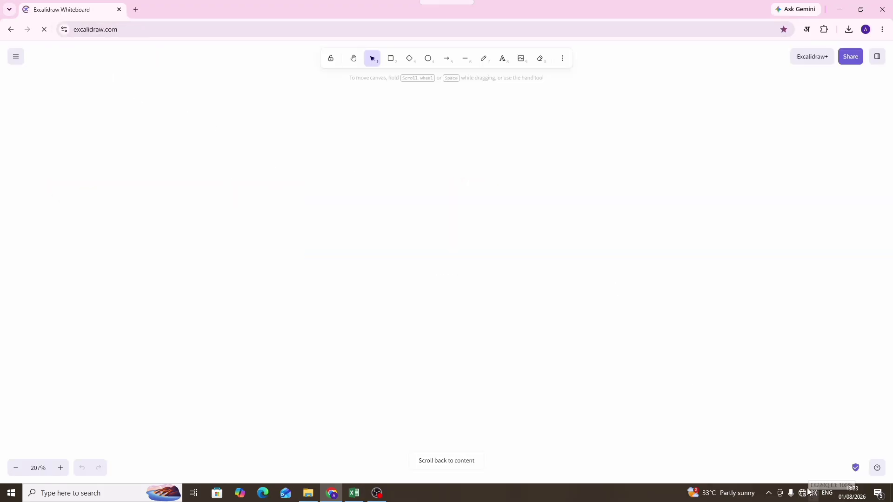
{"action": "left_click", "coordinate": [396, 68]}
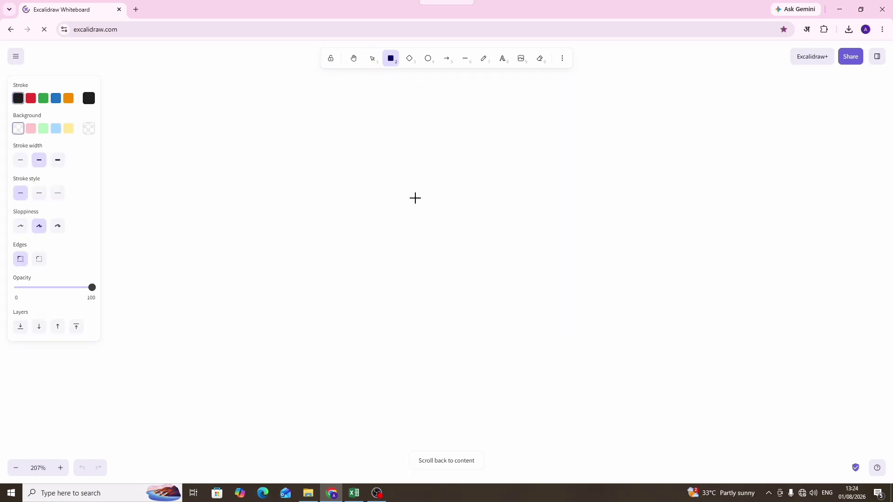
{"action": "left_click_drag", "start_coordinate": [322, 159], "coordinate": [371, 198]}
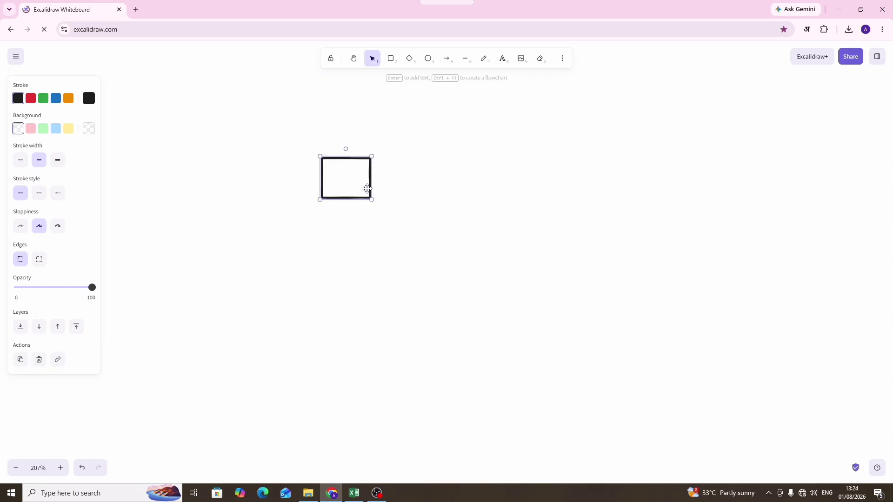
{"action": "key", "text": "Delete"}
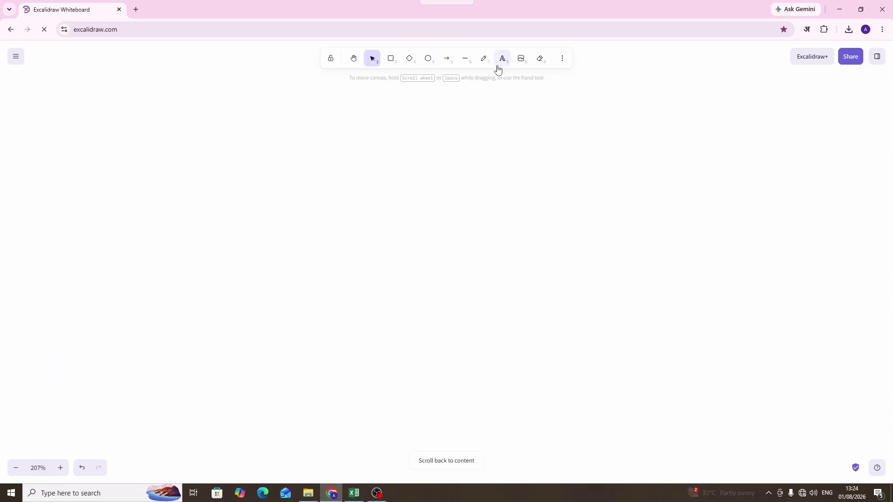
Draw the outline of a thick plus sign freehand near the middle of the empty canvas.
{"action": "left_click", "coordinate": [482, 66]}
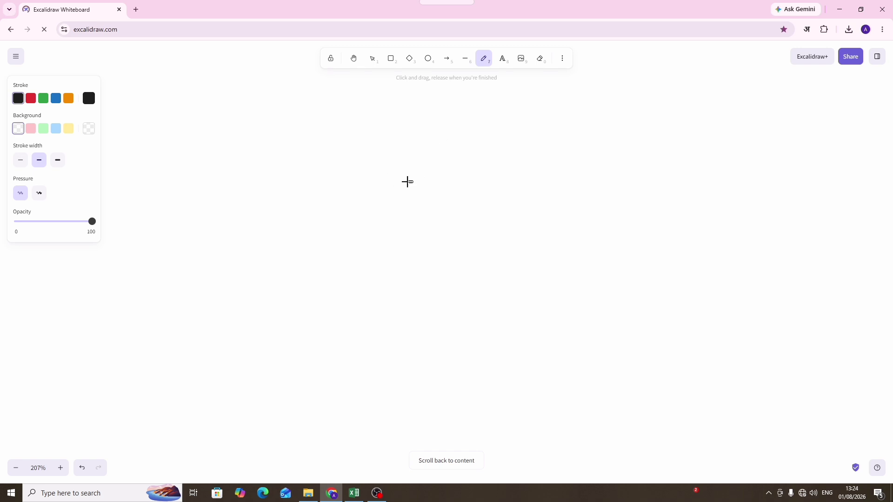
{"action": "mouse_move", "coordinate": [412, 182]}
{"action": "left_mouse_down"}
{"action": "mouse_move", "coordinate": [365, 181]}
{"action": "mouse_move", "coordinate": [366, 225]}
{"action": "mouse_move", "coordinate": [413, 221]}
{"action": "left_mouse_up"}
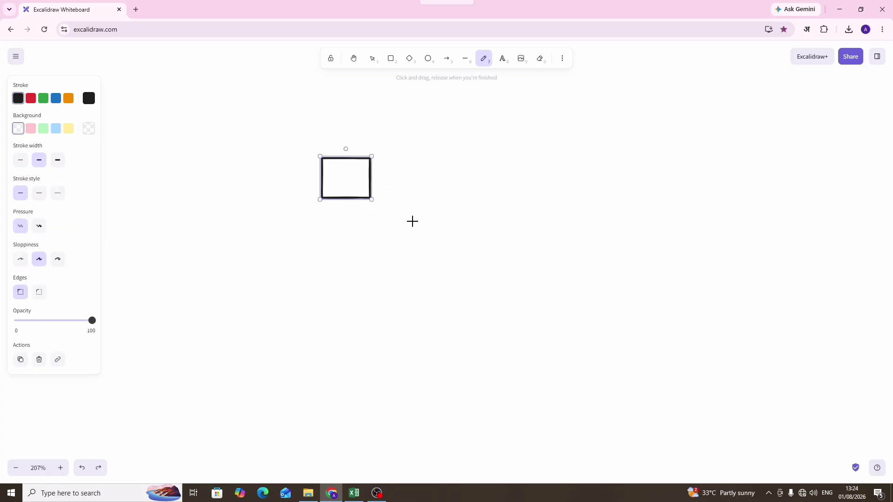
{"action": "key", "text": "ctrl+z"}
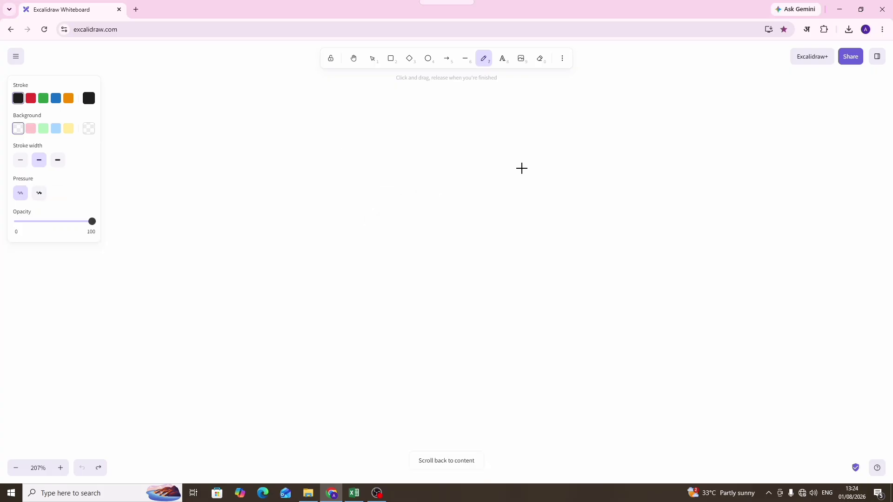
{"action": "mouse_move", "coordinate": [454, 185]}
{"action": "left_mouse_down"}
{"action": "mouse_move", "coordinate": [454, 158]}
{"action": "mouse_move", "coordinate": [442, 158]}
{"action": "mouse_move", "coordinate": [444, 184]}
{"action": "mouse_move", "coordinate": [412, 186]}
{"action": "mouse_move", "coordinate": [412, 202]}
{"action": "mouse_move", "coordinate": [433, 202]}
{"action": "mouse_move", "coordinate": [443, 228]}
{"action": "mouse_move", "coordinate": [454, 202]}
{"action": "mouse_move", "coordinate": [483, 199]}
{"action": "mouse_move", "coordinate": [473, 181]}
{"action": "mouse_move", "coordinate": [458, 184]}
{"action": "mouse_move", "coordinate": [458, 200]}
{"action": "left_mouse_up"}
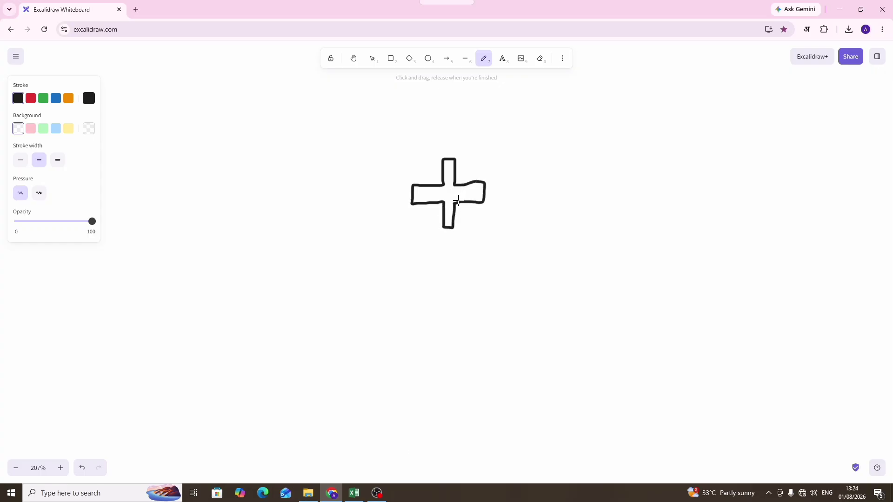
Label the plus sign with the text "Cell Selection Mode" beside it.
{"action": "left_click", "coordinate": [502, 59]}
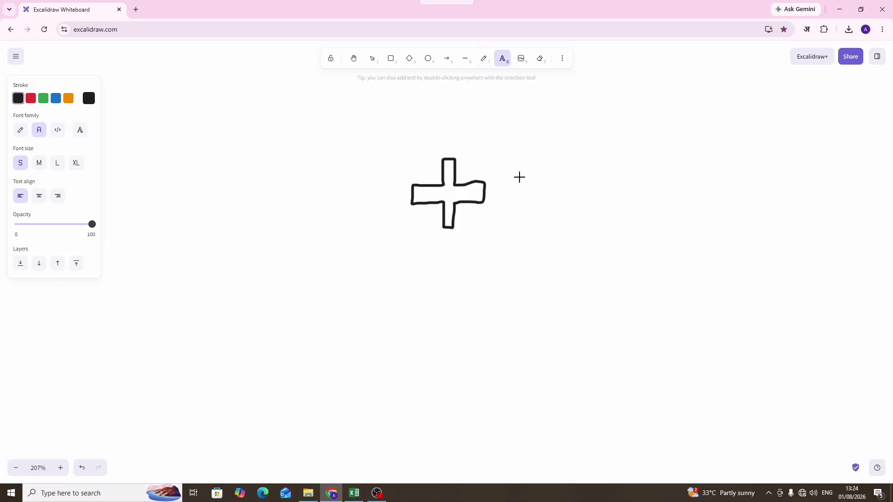
{"action": "left_click", "coordinate": [519, 176]}
{"action": "type", "text": "Cel"}
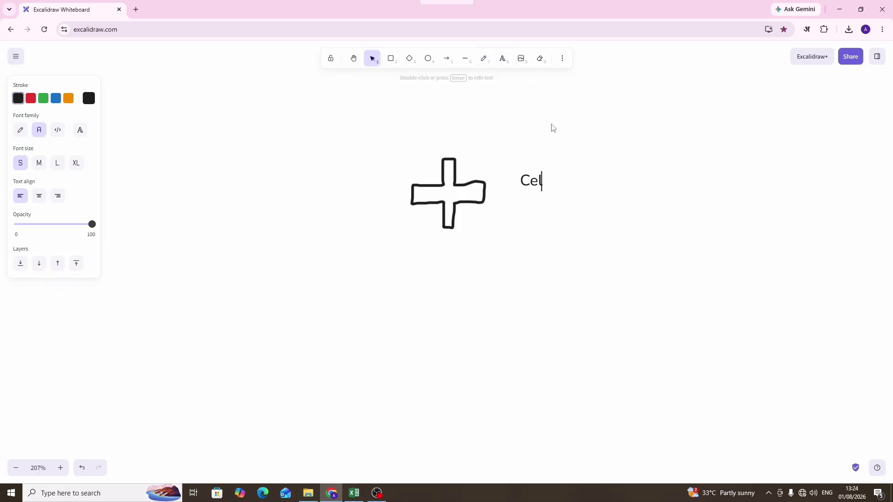
{"action": "type", "text": "l Selecti"}
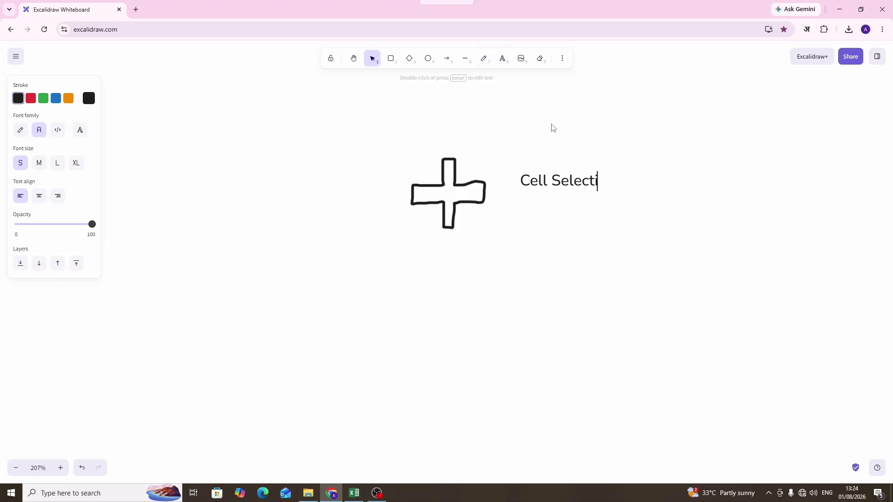
{"action": "type", "text": "on Mode"}
{"action": "key", "text": "Escape"}
{"action": "left_click", "coordinate": [544, 203]}
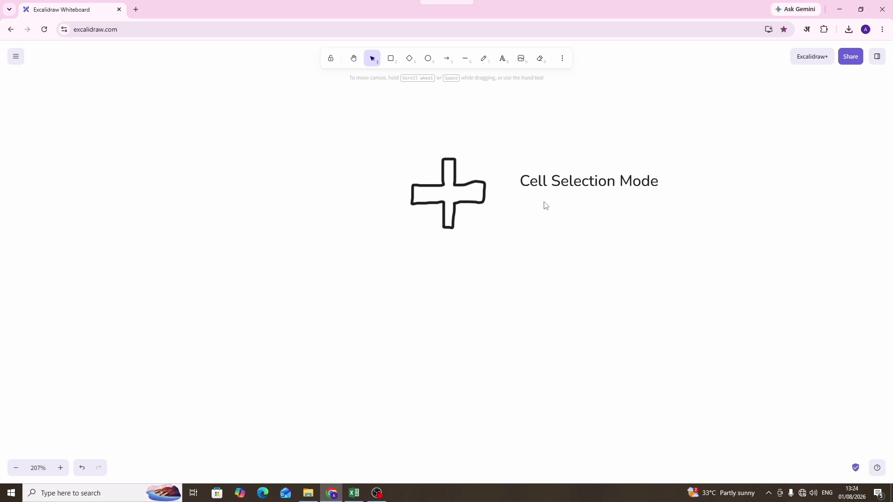
Draw the outline of a thick right-pointing arrow freehand below the plus sign, redoing its lower stroke.
{"action": "left_click", "coordinate": [484, 58]}
{"action": "left_click_drag", "start_coordinate": [419, 260], "coordinate": [490, 259]}
{"action": "mouse_move", "coordinate": [421, 268]}
{"action": "left_mouse_down"}
{"action": "mouse_move", "coordinate": [530, 283]}
{"action": "mouse_move", "coordinate": [495, 249]}
{"action": "mouse_move", "coordinate": [490, 255]}
{"action": "left_mouse_up"}
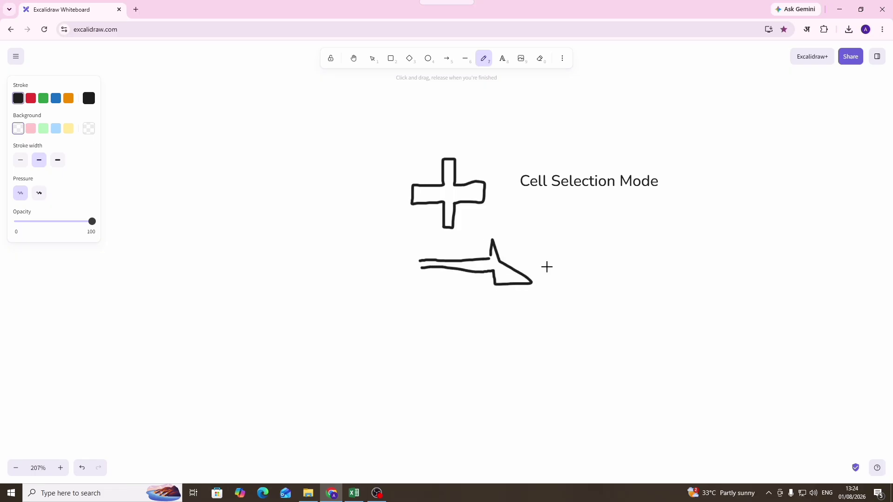
{"action": "key", "text": "ctrl+z"}
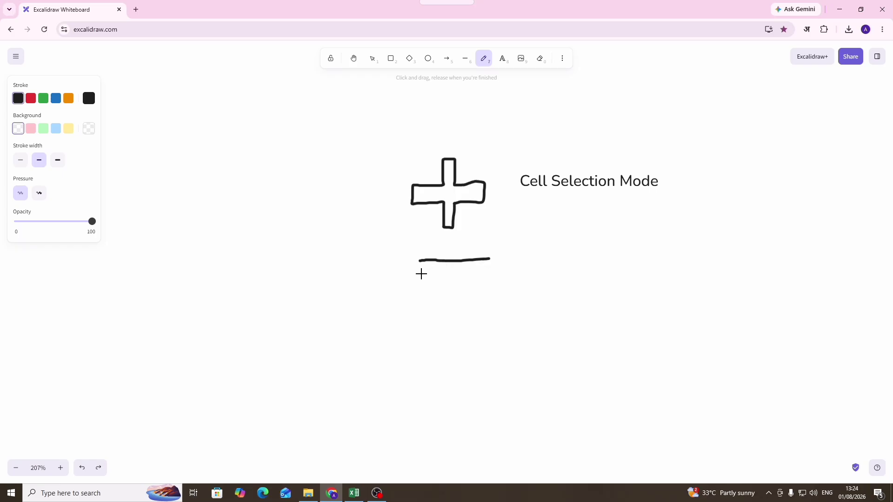
{"action": "mouse_move", "coordinate": [419, 272]}
{"action": "left_mouse_down"}
{"action": "mouse_move", "coordinate": [495, 274]}
{"action": "mouse_move", "coordinate": [492, 288]}
{"action": "mouse_move", "coordinate": [530, 264]}
{"action": "mouse_move", "coordinate": [490, 250]}
{"action": "mouse_move", "coordinate": [537, 262]}
{"action": "left_mouse_up"}
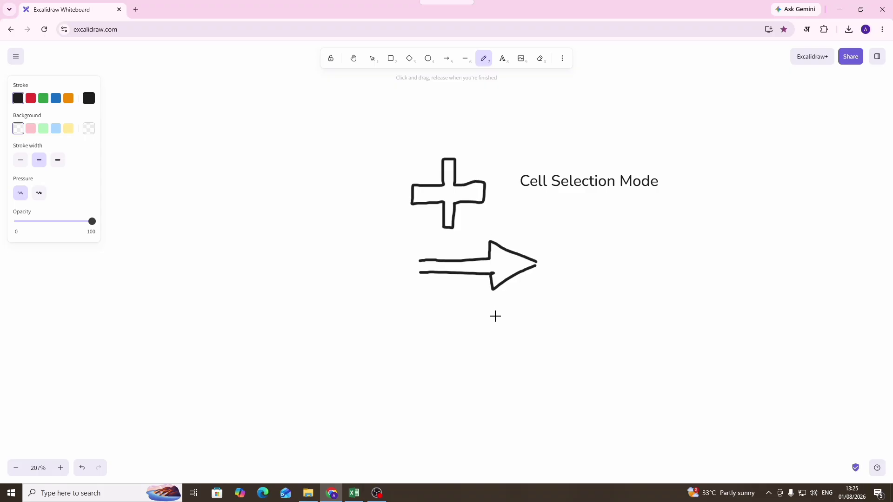
Label the right-pointing arrow with the text "Row selection Mode" beside its tip.
{"action": "left_click", "coordinate": [502, 58]}
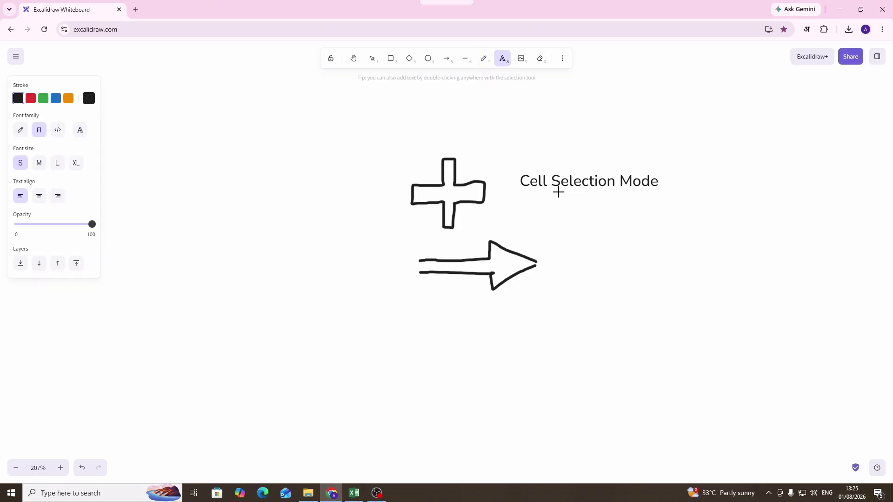
{"action": "left_click", "coordinate": [552, 260]}
{"action": "type", "text": "Row "}
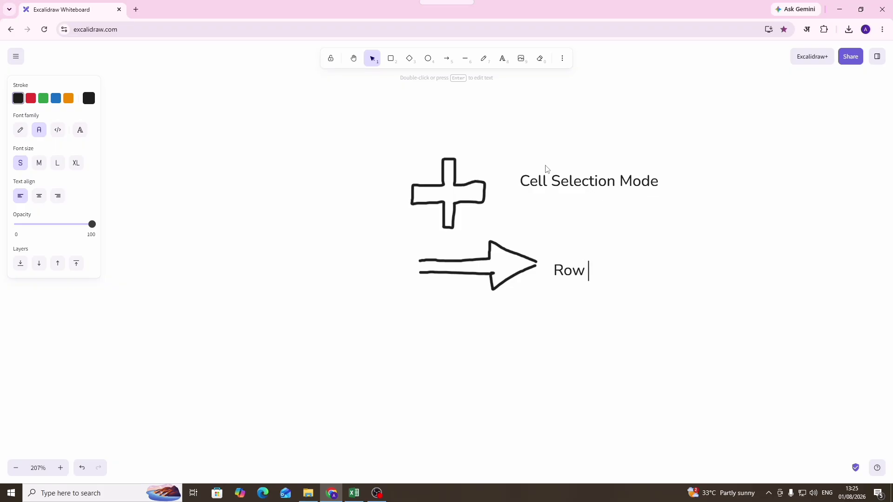
{"action": "type", "text": "selection Mode"}
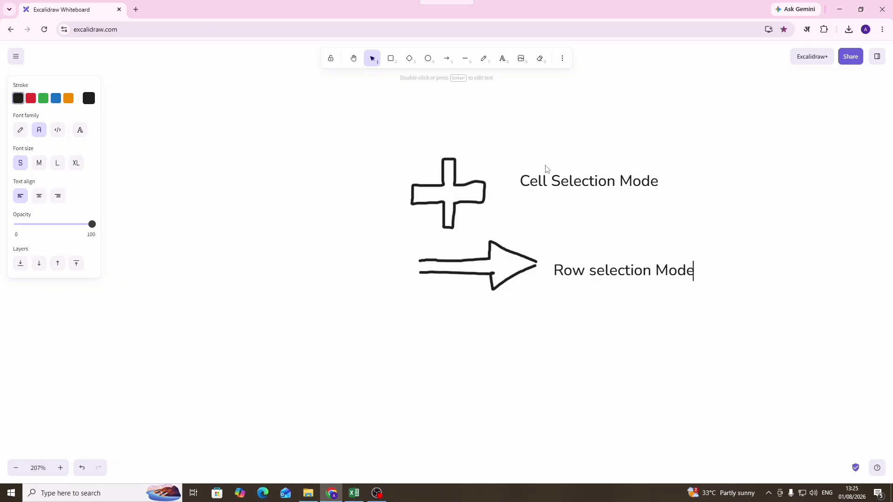
{"action": "key", "text": "Return"}
{"action": "left_click", "coordinate": [615, 234]}
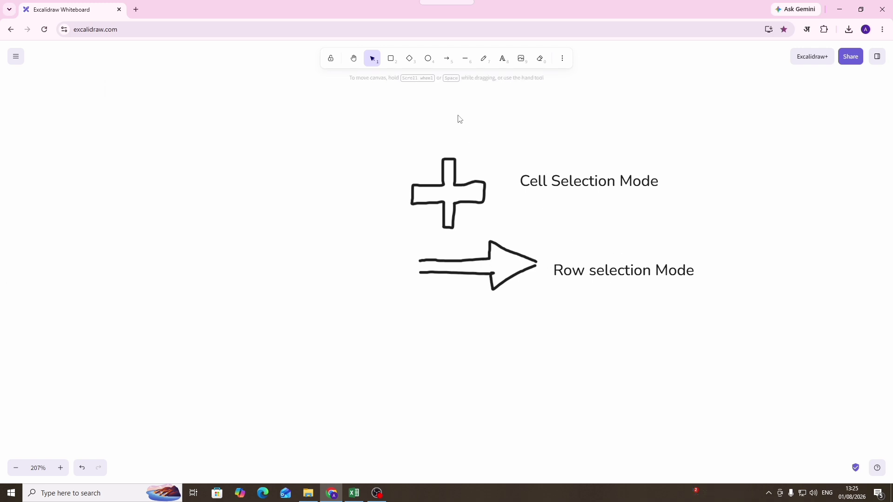
Draw the outline of a thick downward-pointing arrow freehand below the right-pointing arrow.
{"action": "left_click", "coordinate": [481, 64]}
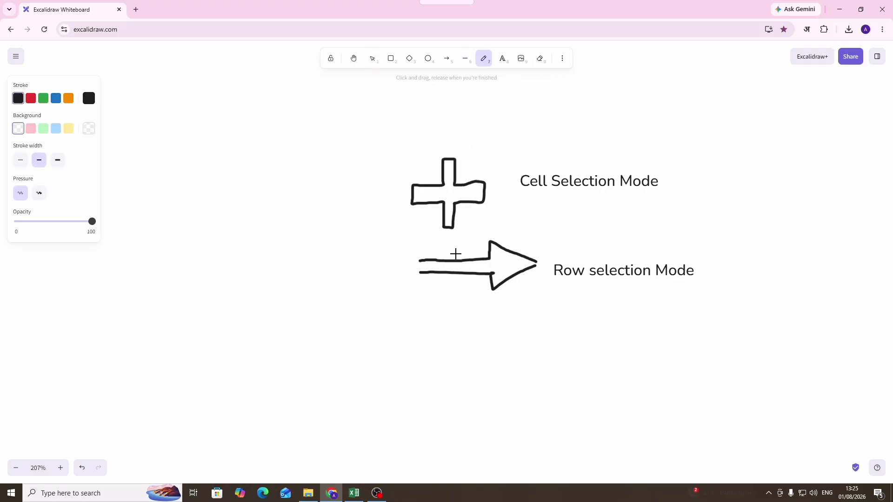
{"action": "left_click_drag", "start_coordinate": [441, 294], "coordinate": [440, 354]}
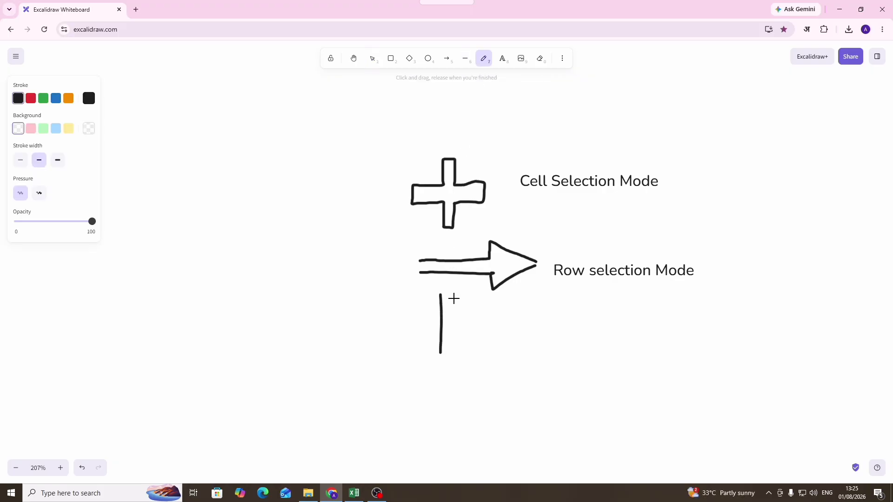
{"action": "mouse_move", "coordinate": [453, 295]}
{"action": "left_mouse_down"}
{"action": "mouse_move", "coordinate": [451, 353]}
{"action": "mouse_move", "coordinate": [460, 364]}
{"action": "mouse_move", "coordinate": [451, 395]}
{"action": "mouse_move", "coordinate": [433, 354]}
{"action": "left_mouse_up"}
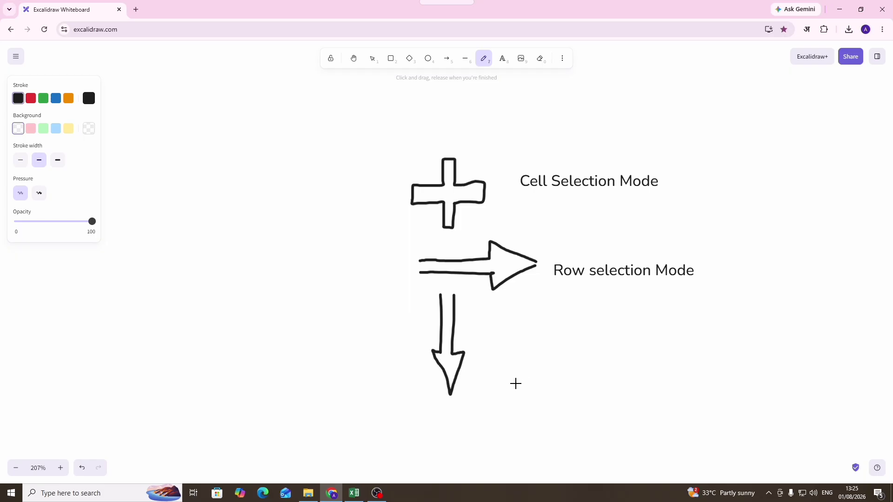
Label the downward-pointing arrow with the text "Column Selection Mode" beside it.
{"action": "left_click", "coordinate": [503, 58]}
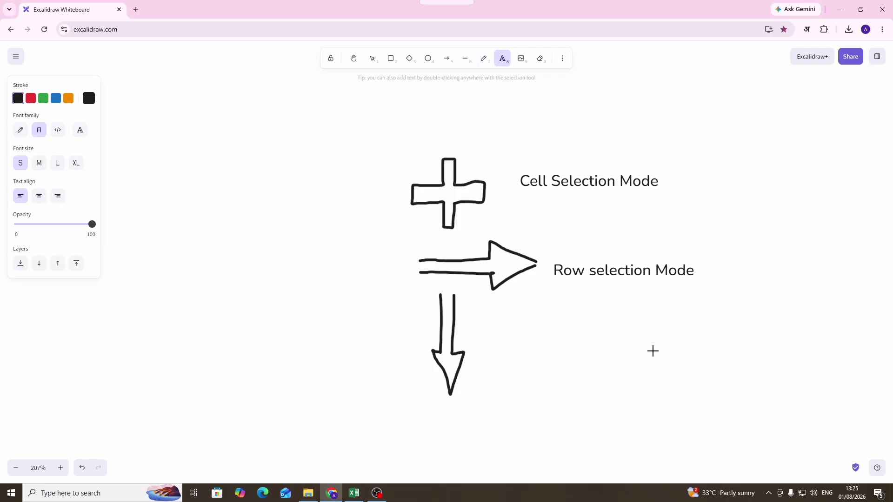
{"action": "left_click", "coordinate": [570, 357]}
{"action": "type", "text": "Colum"}
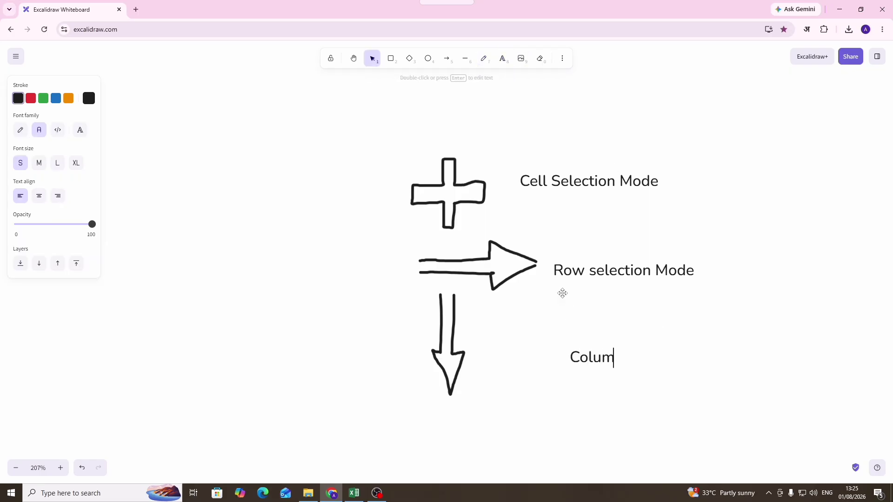
{"action": "type", "text": "n Selection Mod"}
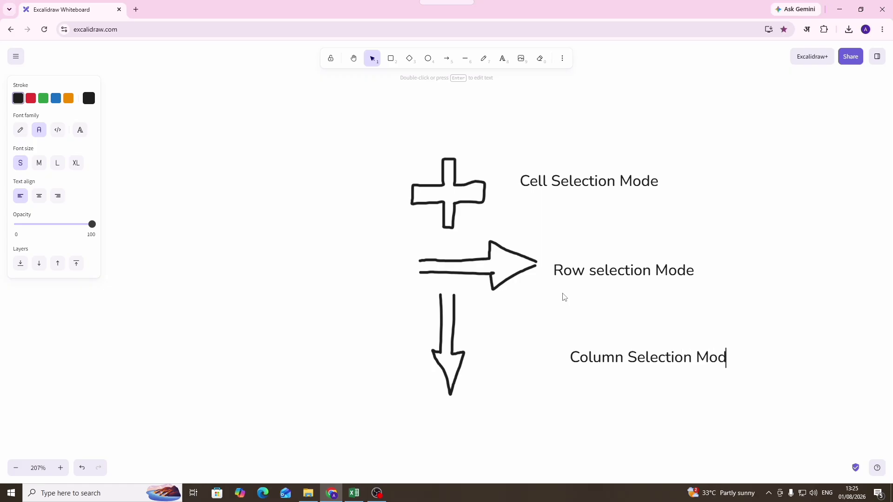
{"action": "type", "text": "e"}
{"action": "left_click", "coordinate": [565, 340]}
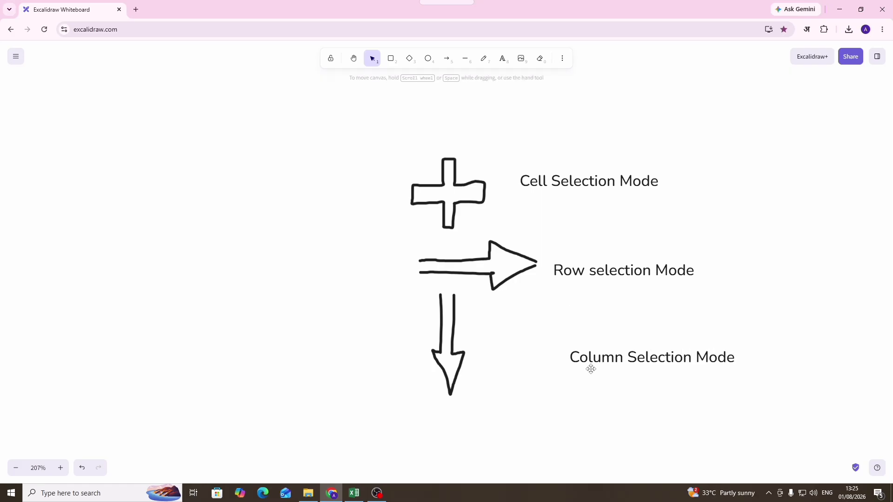
Draw a row-resize pointer freehand below the downward arrow: a horizontal line crossed by a vertical double-headed arrow.
{"action": "scroll", "coordinate": [473, 273], "scroll_direction": "down", "scroll_amount": 2}
{"action": "scroll", "coordinate": [472, 274], "scroll_direction": "down", "scroll_amount": 1}
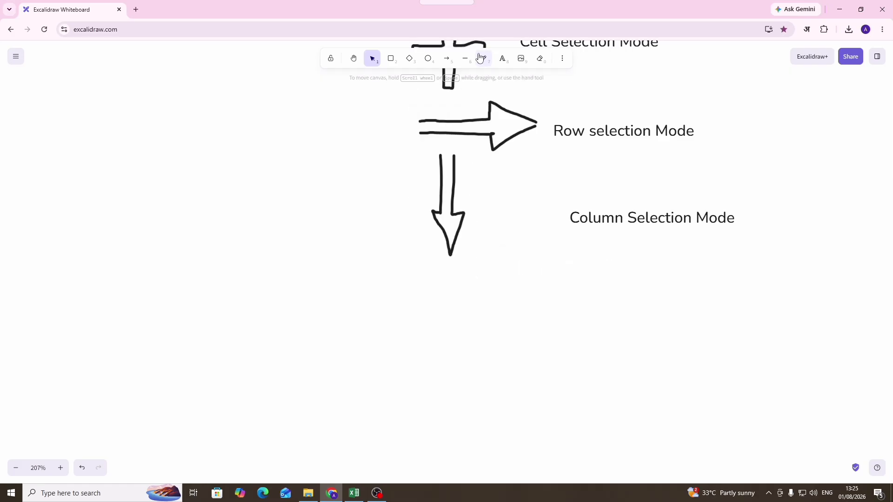
{"action": "left_click", "coordinate": [484, 58]}
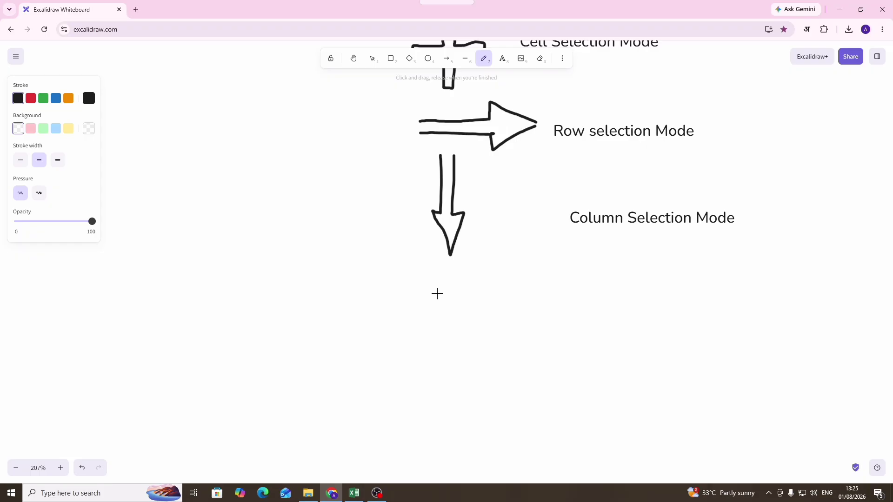
{"action": "left_click_drag", "start_coordinate": [430, 313], "coordinate": [507, 318]}
{"action": "mouse_move", "coordinate": [463, 293]}
{"action": "left_mouse_down"}
{"action": "mouse_move", "coordinate": [462, 344]}
{"action": "mouse_move", "coordinate": [454, 339]}
{"action": "mouse_move", "coordinate": [474, 342]}
{"action": "left_mouse_up"}
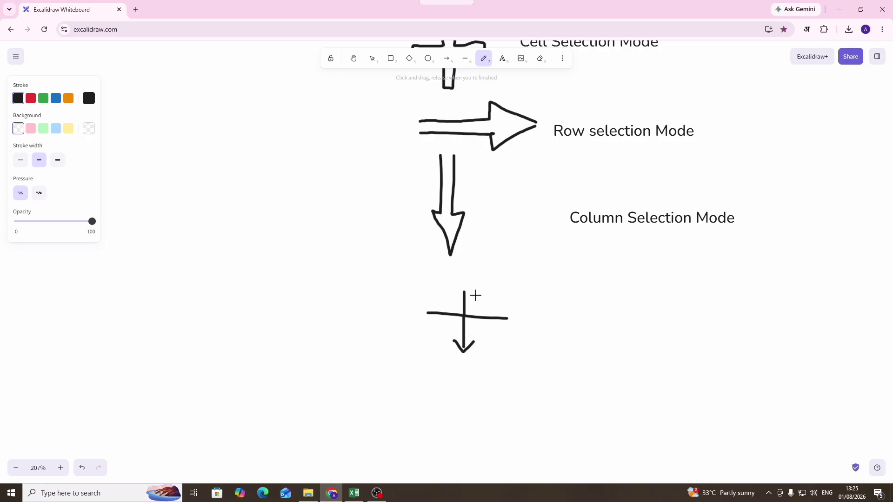
{"action": "mouse_move", "coordinate": [464, 291]}
{"action": "left_mouse_down"}
{"action": "mouse_move", "coordinate": [453, 300]}
{"action": "mouse_move", "coordinate": [475, 304]}
{"action": "left_mouse_up"}
Label the vertical double-headed arrow sketch with the text "Row Height Mode" beside it.
{"action": "left_click", "coordinate": [502, 58]}
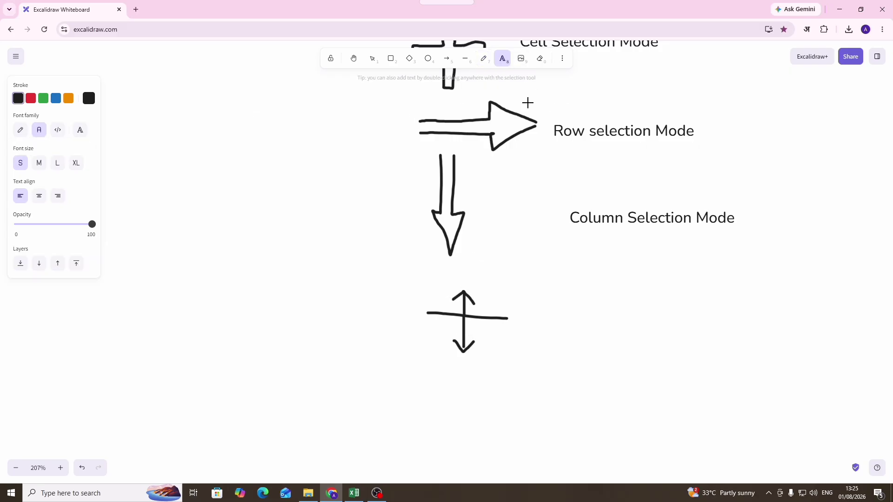
{"action": "left_click", "coordinate": [586, 305]}
{"action": "type", "text": "Row "}
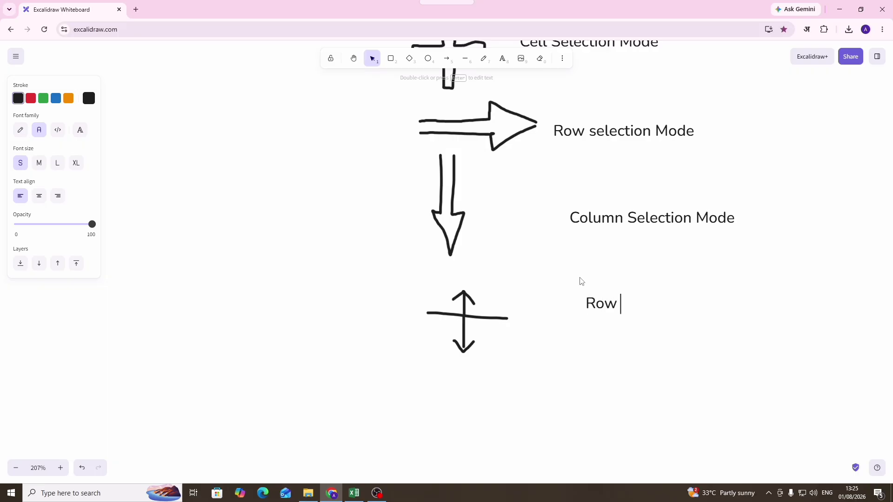
{"action": "type", "text": "Height Mode"}
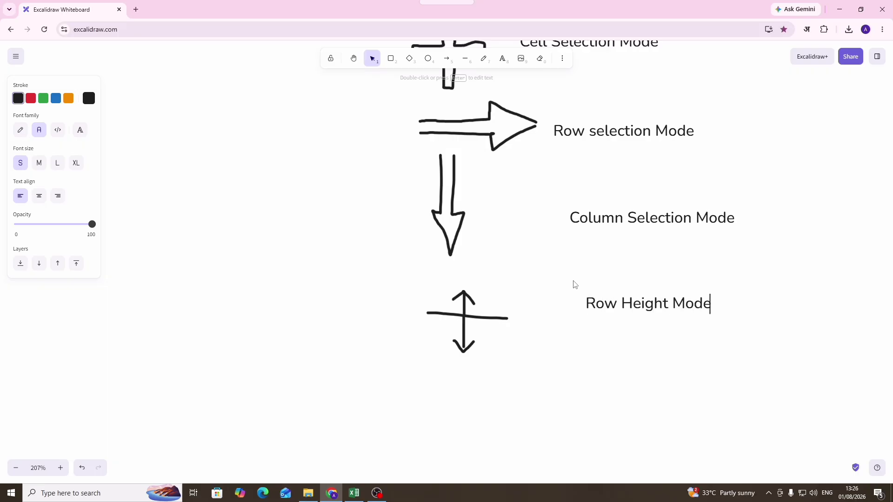
{"action": "left_click", "coordinate": [575, 286]}
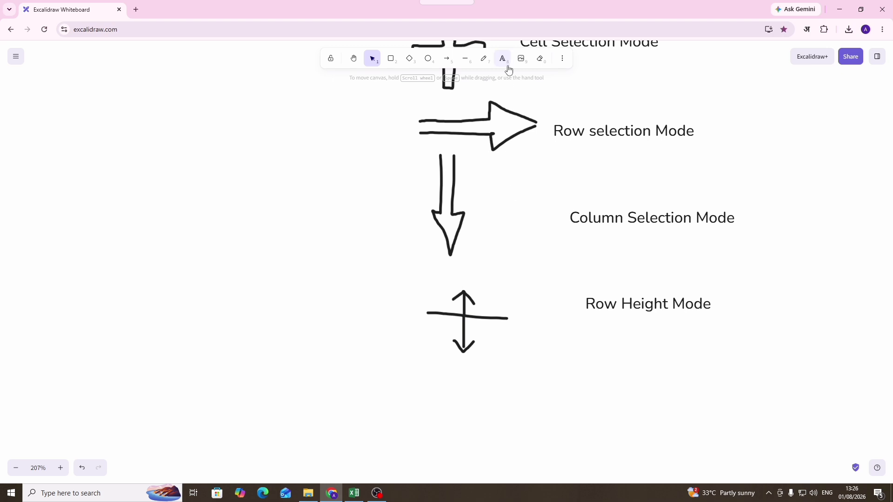
Draw a column-resize pointer freehand below the row-resize one: a vertical line crossed by a horizontal double-headed arrow.
{"action": "left_click", "coordinate": [483, 59]}
{"action": "scroll", "coordinate": [497, 216], "scroll_direction": "down", "scroll_amount": 2}
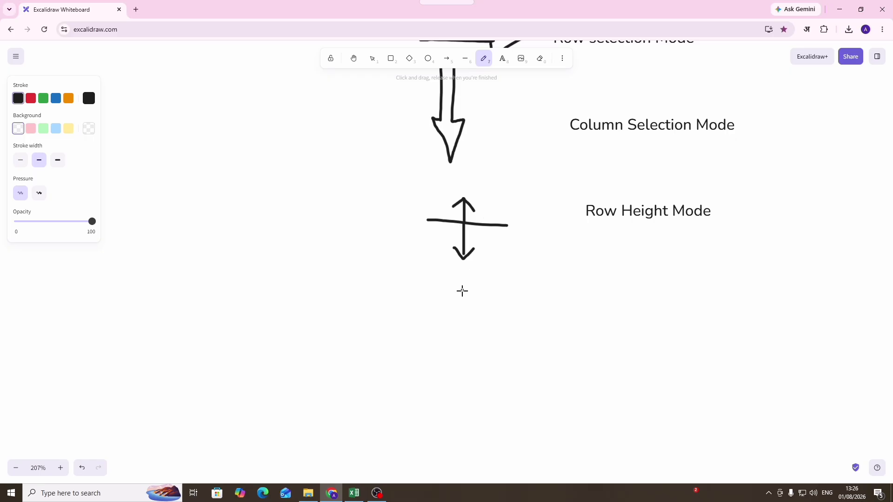
{"action": "mouse_move", "coordinate": [463, 291]}
{"action": "left_mouse_down"}
{"action": "mouse_move", "coordinate": [459, 328]}
{"action": "mouse_move", "coordinate": [501, 313]}
{"action": "mouse_move", "coordinate": [486, 328]}
{"action": "left_mouse_up"}
{"action": "mouse_move", "coordinate": [425, 316]}
{"action": "left_mouse_down"}
{"action": "mouse_move", "coordinate": [458, 318]}
{"action": "mouse_move", "coordinate": [434, 333]}
{"action": "left_mouse_up"}
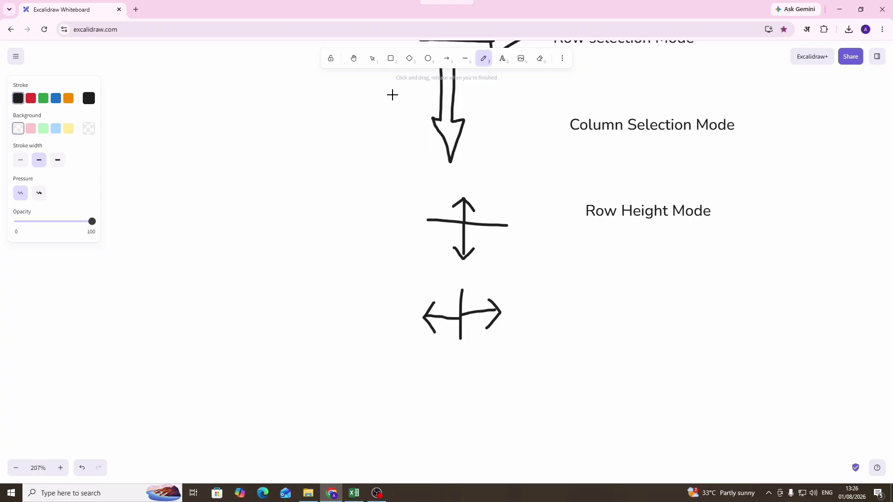
Draw a rectangle beside the pointer sketches and divide it with straight lines into a grid of three rows and three columns.
{"action": "left_click", "coordinate": [392, 59]}
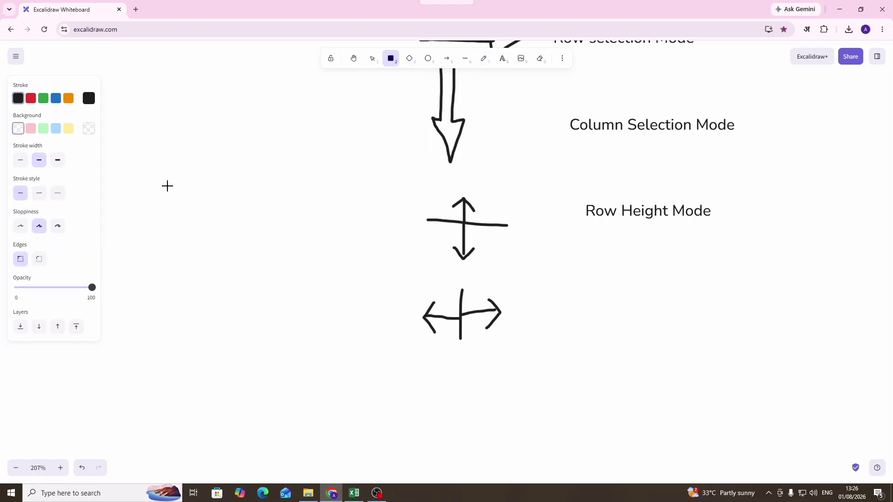
{"action": "left_click_drag", "start_coordinate": [167, 180], "coordinate": [313, 311]}
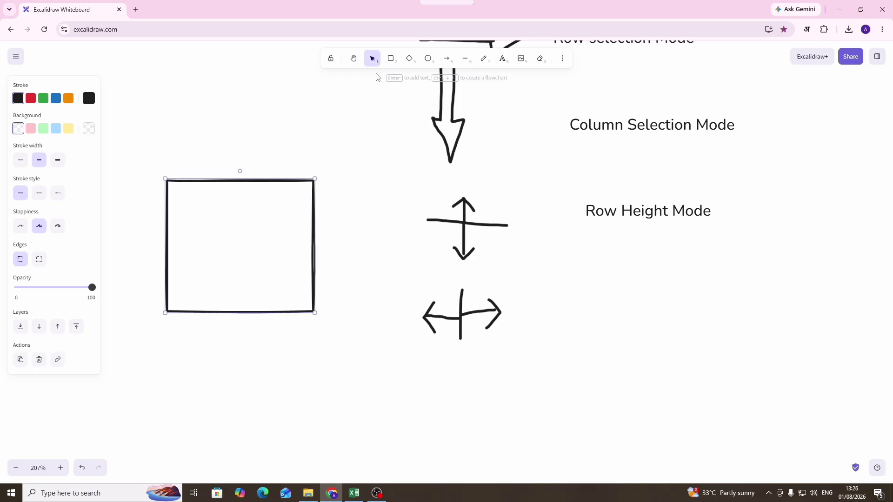
{"action": "left_click", "coordinate": [465, 59]}
{"action": "left_click_drag", "start_coordinate": [207, 182], "coordinate": [204, 312]}
{"action": "left_click_drag", "start_coordinate": [242, 185], "coordinate": [259, 314]}
{"action": "left_click", "coordinate": [465, 59]}
{"action": "left_click", "coordinate": [465, 59]}
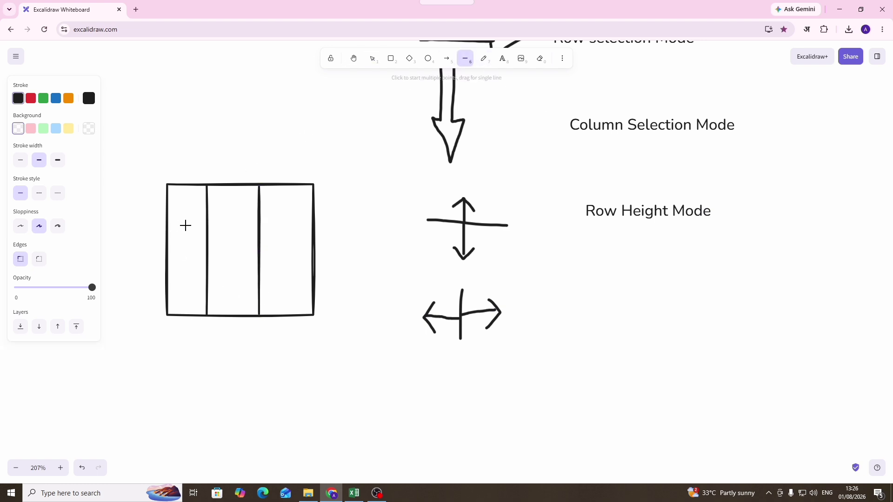
{"action": "left_click_drag", "start_coordinate": [168, 225], "coordinate": [311, 225]}
{"action": "left_click", "coordinate": [459, 59]}
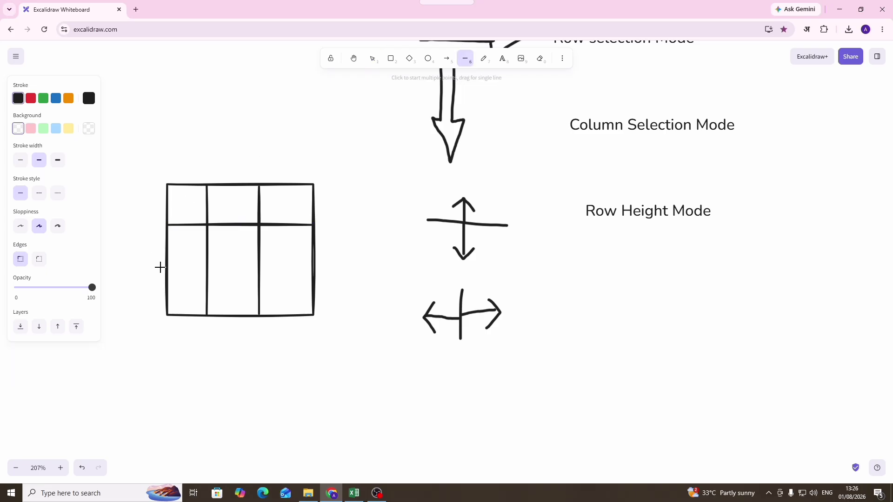
{"action": "left_click_drag", "start_coordinate": [165, 267], "coordinate": [316, 267]}
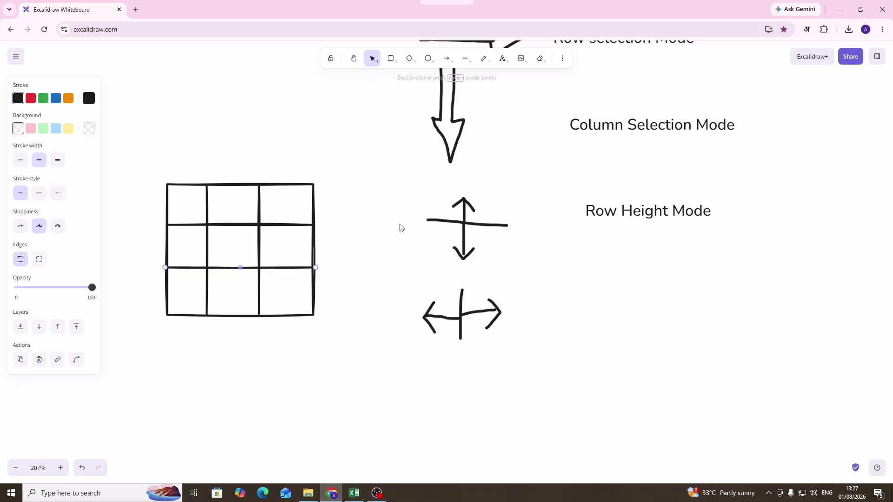
{"action": "left_click", "coordinate": [341, 205]}
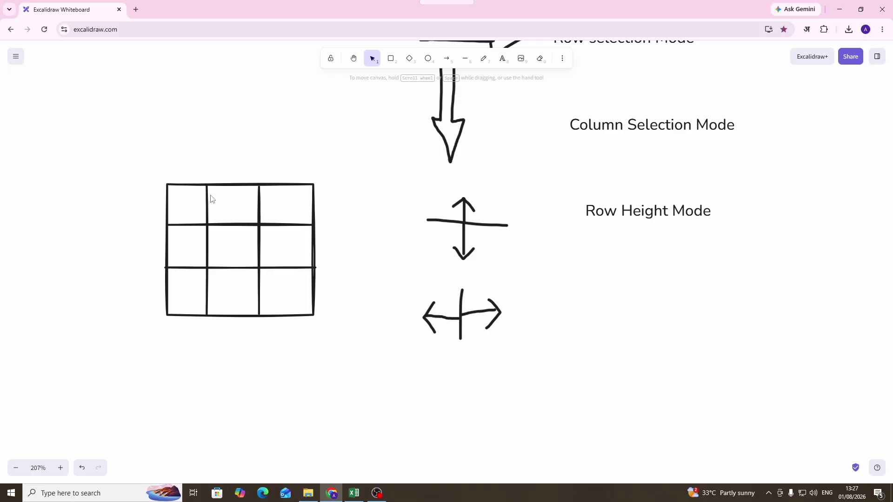
Add straight arrows pointing at the grid: one rightward at the first row and one downward at each of the first two columns.
{"action": "left_click", "coordinate": [446, 58]}
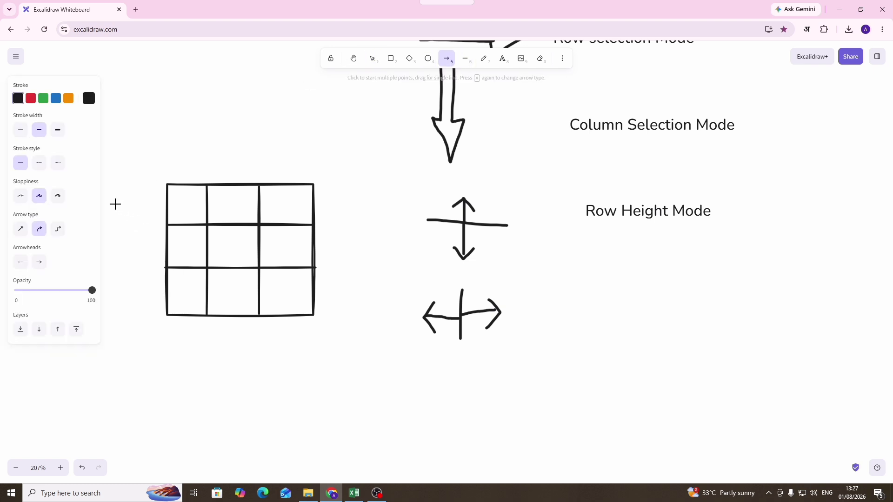
{"action": "left_click_drag", "start_coordinate": [115, 204], "coordinate": [161, 204]}
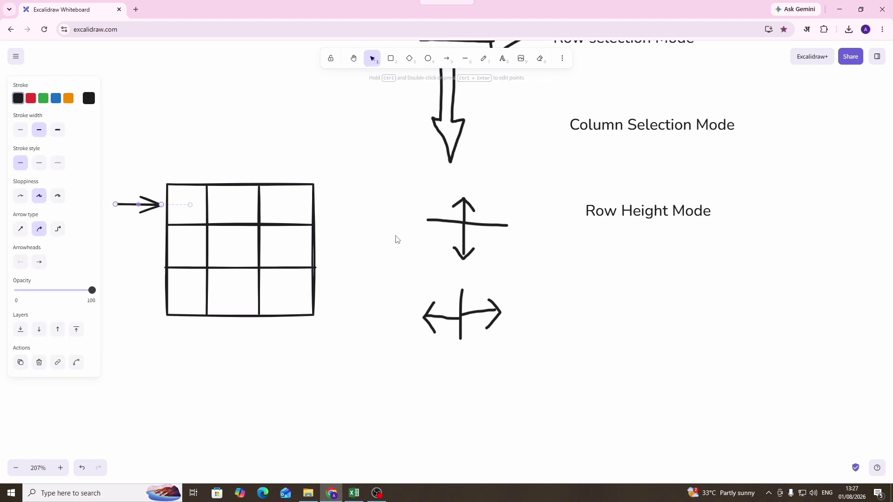
{"action": "left_click", "coordinate": [447, 58]}
{"action": "left_click_drag", "start_coordinate": [182, 126], "coordinate": [177, 191]}
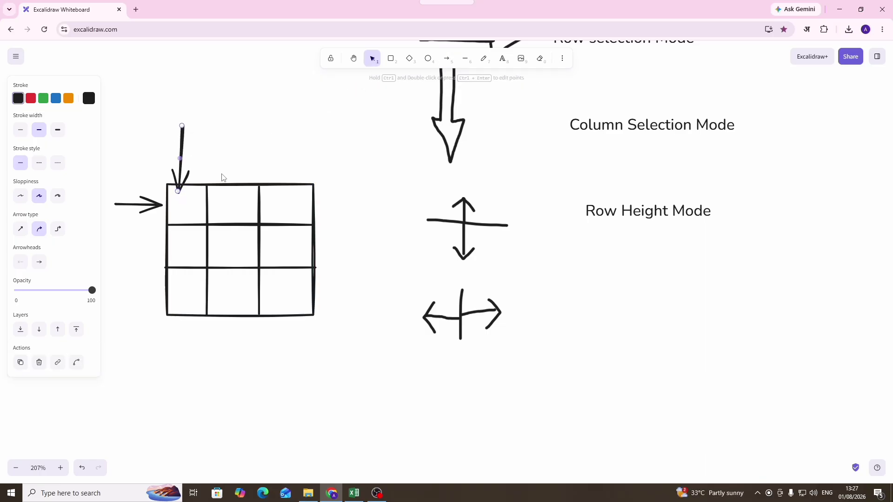
{"action": "left_click", "coordinate": [445, 62]}
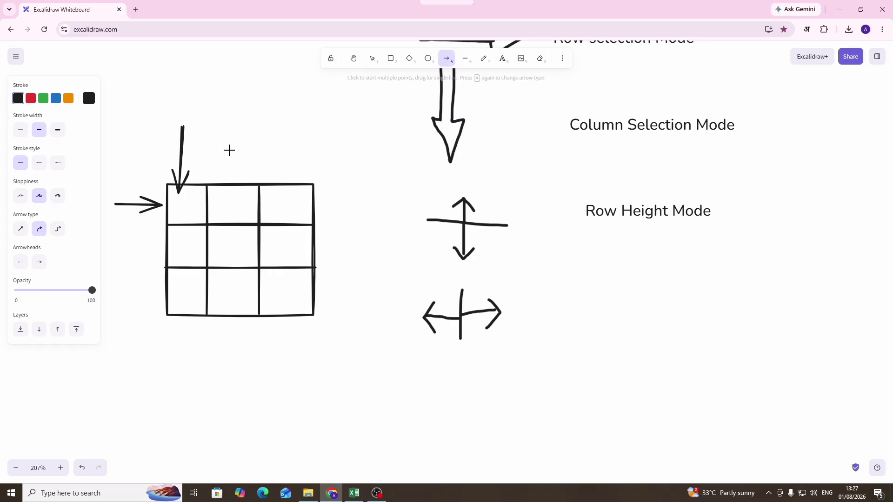
{"action": "left_click_drag", "start_coordinate": [233, 142], "coordinate": [225, 178]}
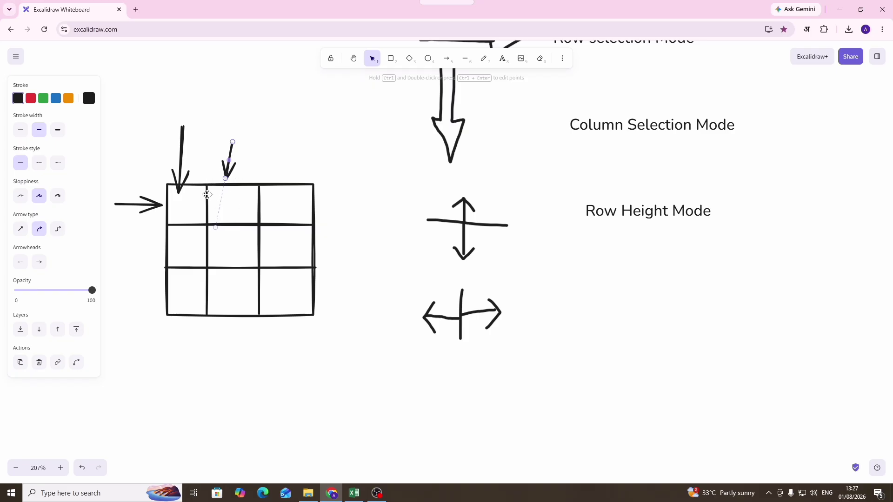
{"action": "scroll", "coordinate": [206, 204], "scroll_direction": "up", "scroll_amount": 2}
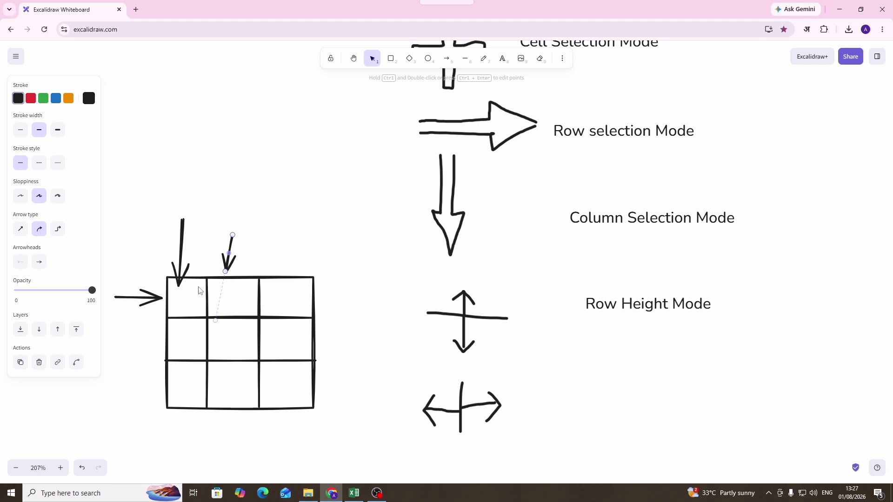
Switch to Excel, select column C as a demonstration, and narrow column B to slightly less than column A's width.
{"action": "left_click", "coordinate": [354, 493]}
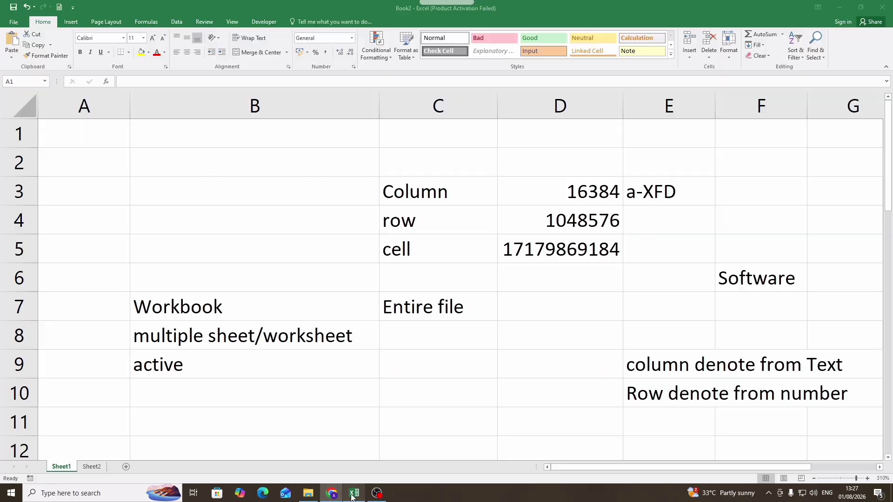
{"action": "left_click", "coordinate": [428, 176]}
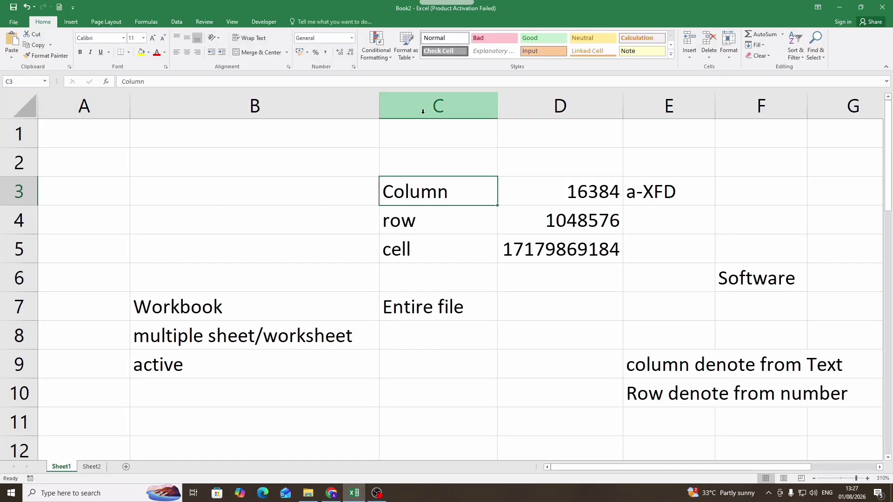
{"action": "left_click", "coordinate": [427, 108]}
{"action": "left_click", "coordinate": [455, 134]}
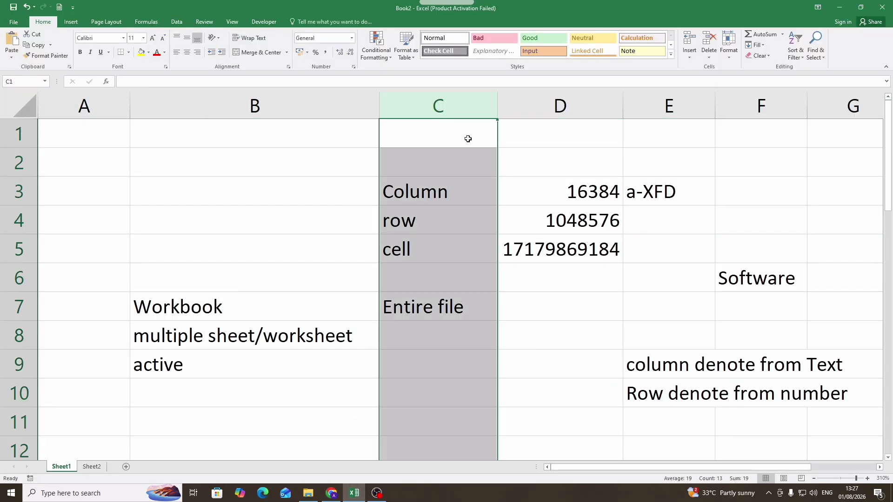
{"action": "left_click_drag", "start_coordinate": [379, 110], "coordinate": [210, 112]}
{"action": "left_click", "coordinate": [397, 284]}
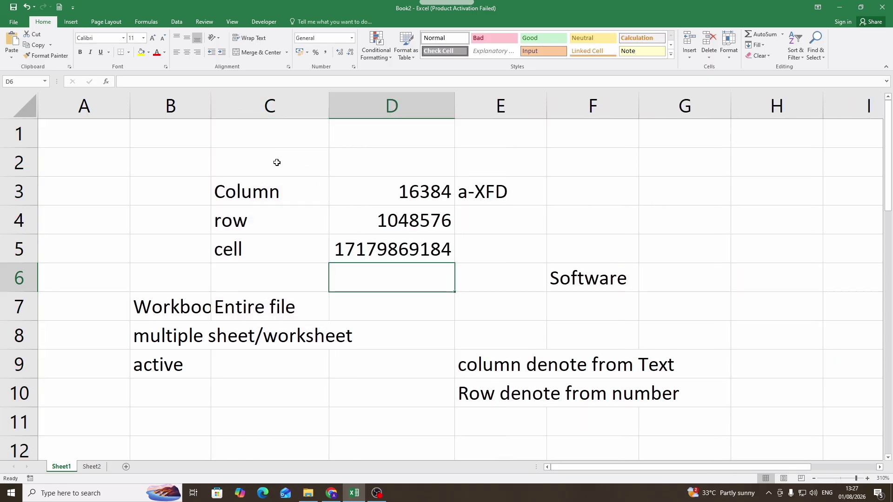
{"action": "left_click", "coordinate": [178, 297]}
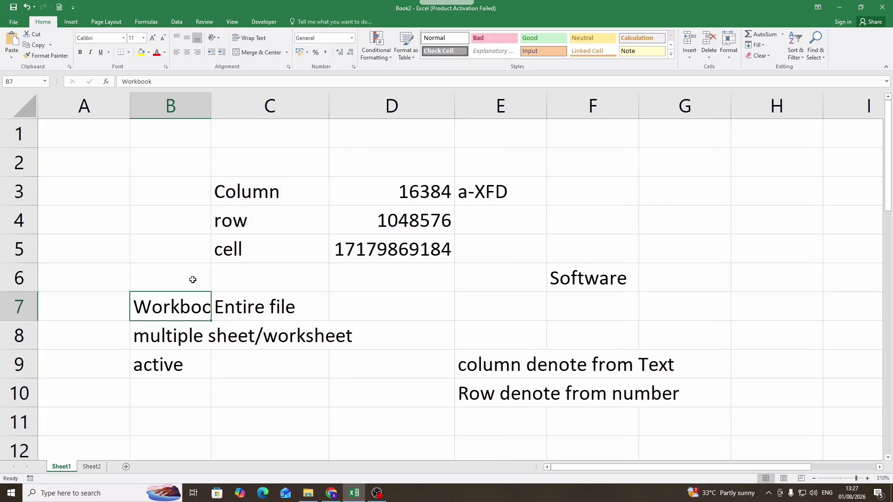
Select columns B and C together and widen both to about four times column A's width.
{"action": "left_click_drag", "start_coordinate": [239, 108], "coordinate": [196, 107]}
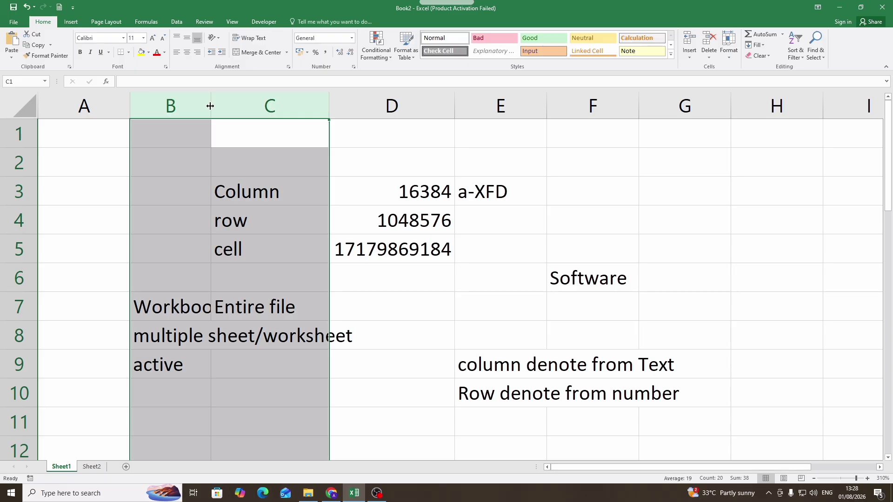
{"action": "left_click_drag", "start_coordinate": [210, 106], "coordinate": [514, 143]}
{"action": "left_click", "coordinate": [594, 179]}
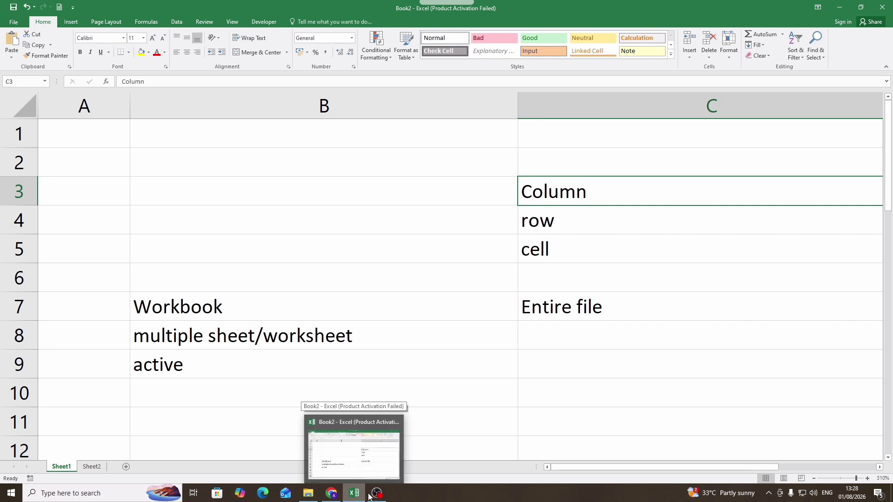
Glance back at the whiteboard, then return to Excel and increase row 2's height to about four and a half normal rows.
{"action": "left_click", "coordinate": [327, 492]}
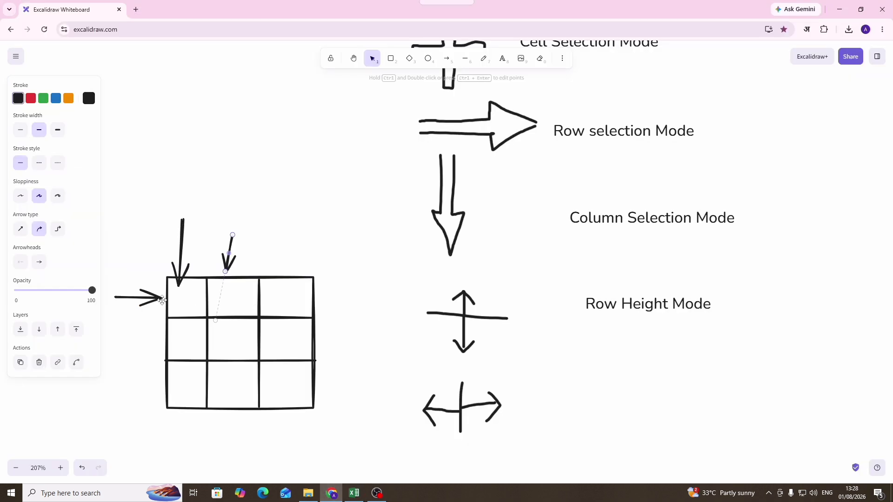
{"action": "left_click", "coordinate": [352, 494]}
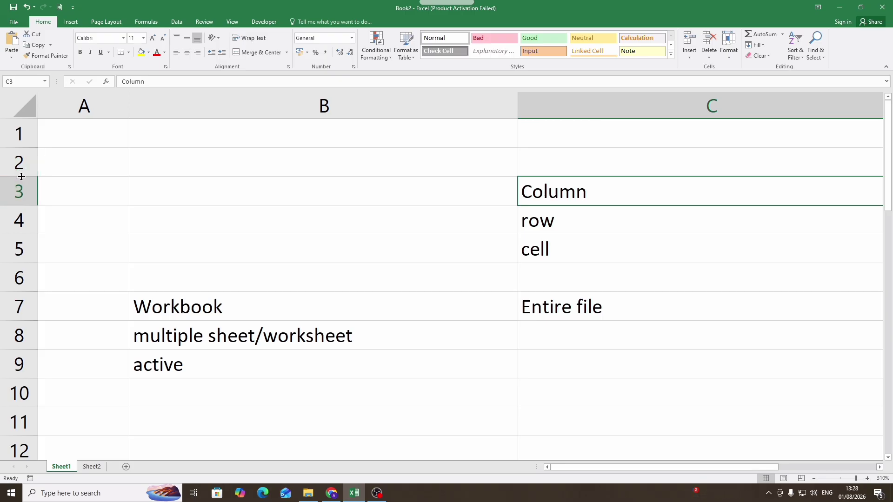
{"action": "left_click_drag", "start_coordinate": [20, 176], "coordinate": [20, 262]}
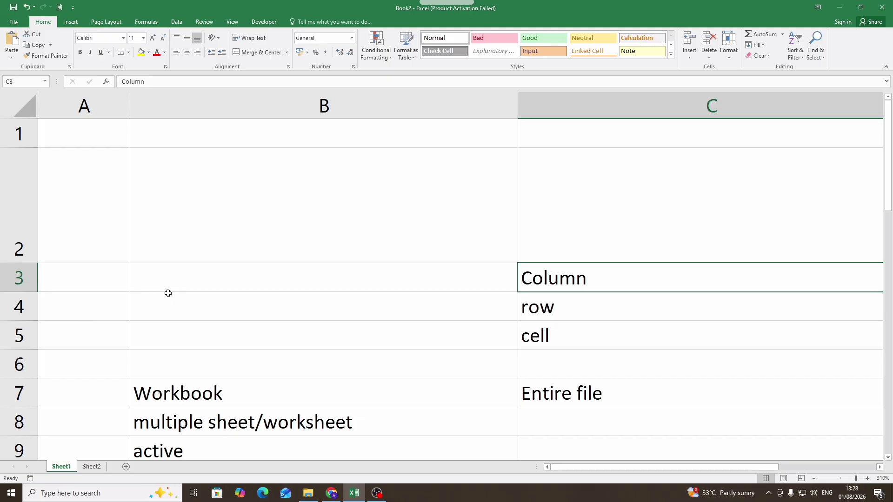
{"action": "left_click_drag", "start_coordinate": [30, 265], "coordinate": [32, 282]}
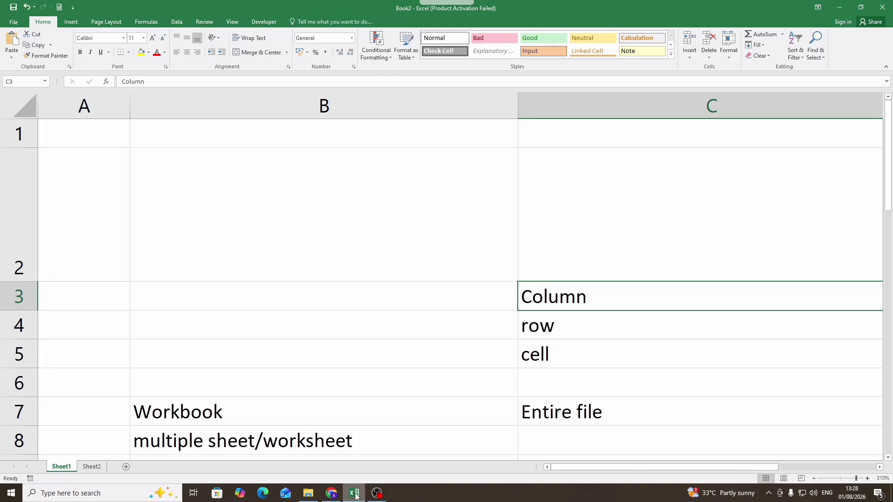
Switch to the Excalidraw whiteboard and draw a four-headed arrow freehand below the column-resize pointer.
{"action": "left_click", "coordinate": [355, 496]}
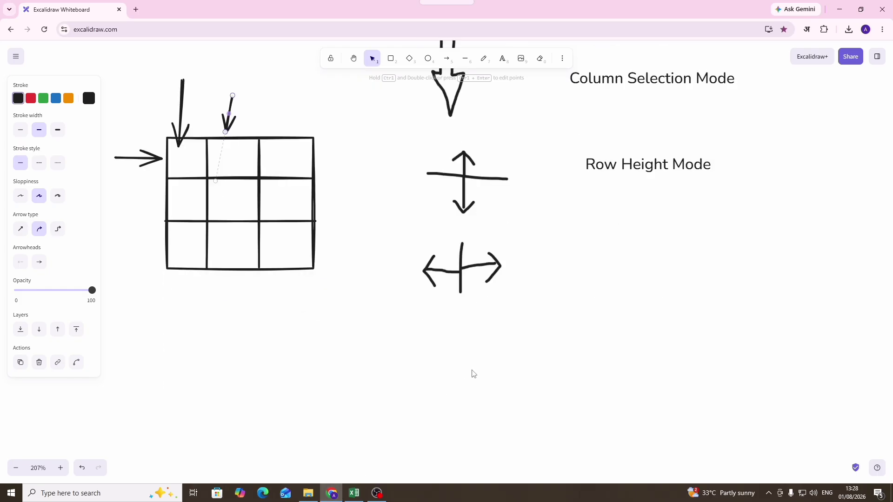
{"action": "left_click", "coordinate": [483, 59]}
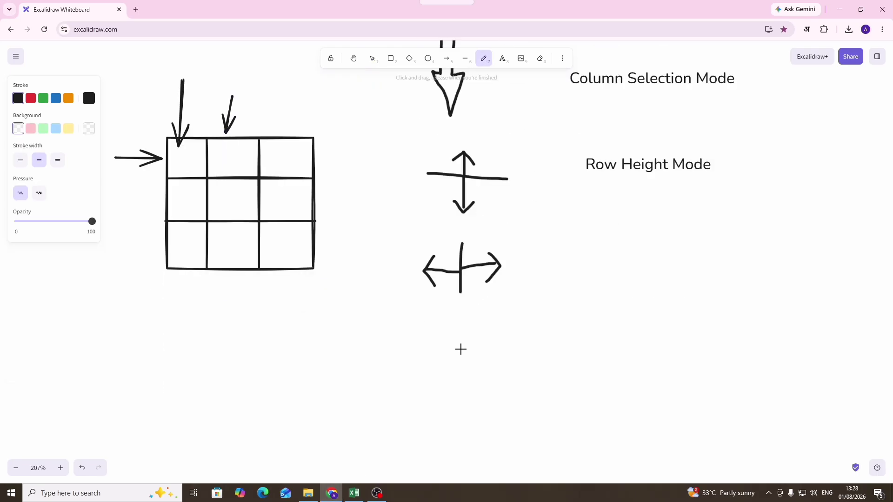
{"action": "left_click_drag", "start_coordinate": [451, 359], "coordinate": [448, 387]}
{"action": "left_click_drag", "start_coordinate": [428, 362], "coordinate": [483, 367]}
{"action": "mouse_move", "coordinate": [469, 346]}
{"action": "left_mouse_down"}
{"action": "mouse_move", "coordinate": [488, 368]}
{"action": "mouse_move", "coordinate": [469, 384]}
{"action": "left_mouse_up"}
{"action": "mouse_move", "coordinate": [452, 332]}
{"action": "left_mouse_down"}
{"action": "mouse_move", "coordinate": [464, 347]}
{"action": "mouse_move", "coordinate": [427, 365]}
{"action": "mouse_move", "coordinate": [456, 399]}
{"action": "mouse_move", "coordinate": [461, 376]}
{"action": "left_mouse_up"}
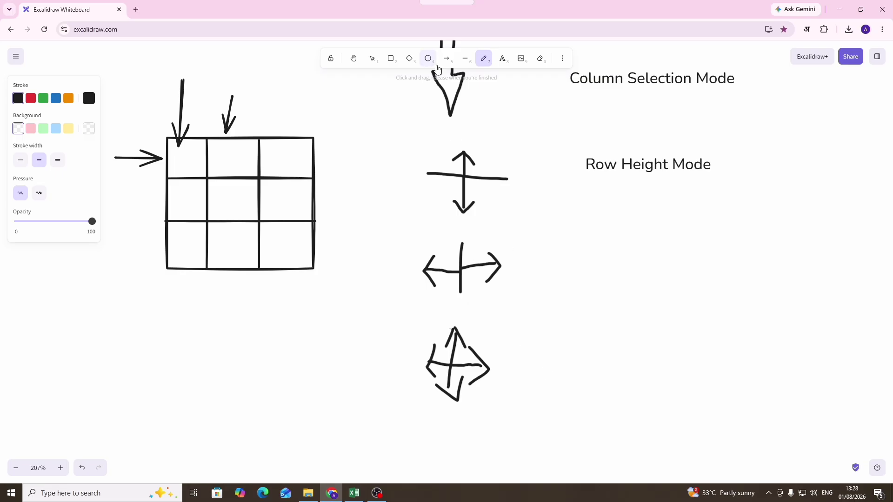
Add the text label "Column width mode" beside the column-resize pointer drawing.
{"action": "left_click", "coordinate": [503, 59]}
{"action": "left_click", "coordinate": [544, 248]}
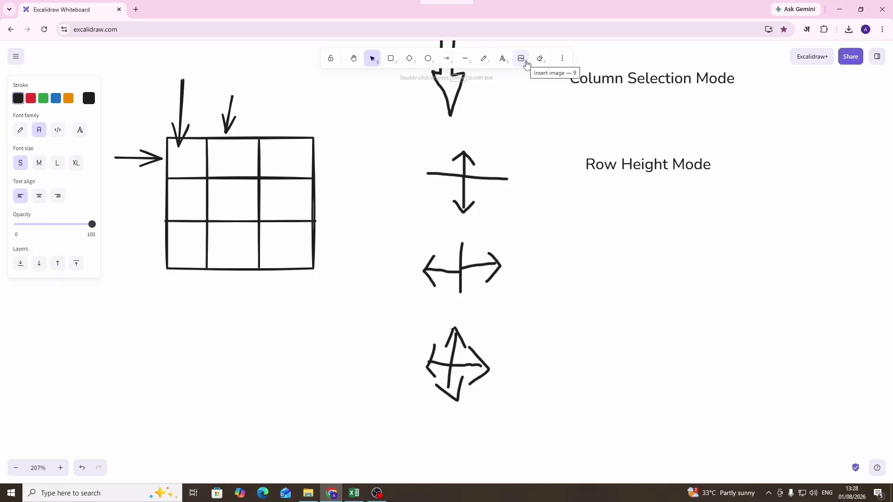
{"action": "type", "text": "qolumn widt"}
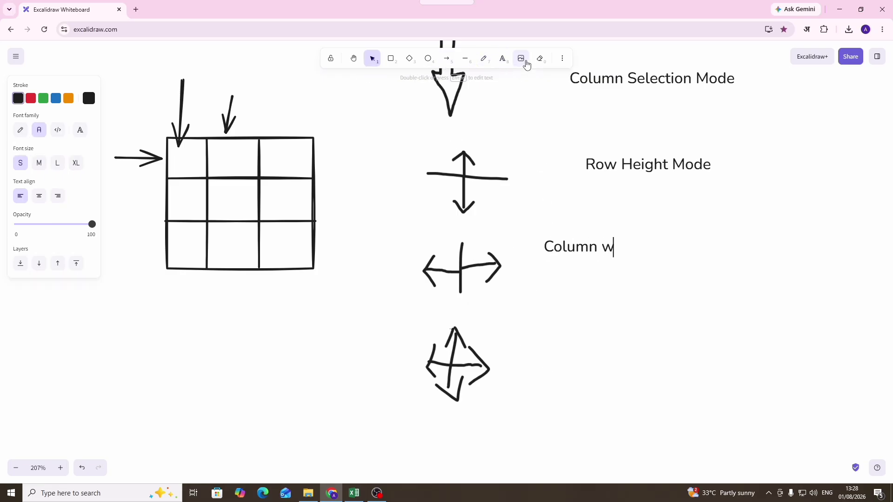
{"action": "type", "text": "h mode"}
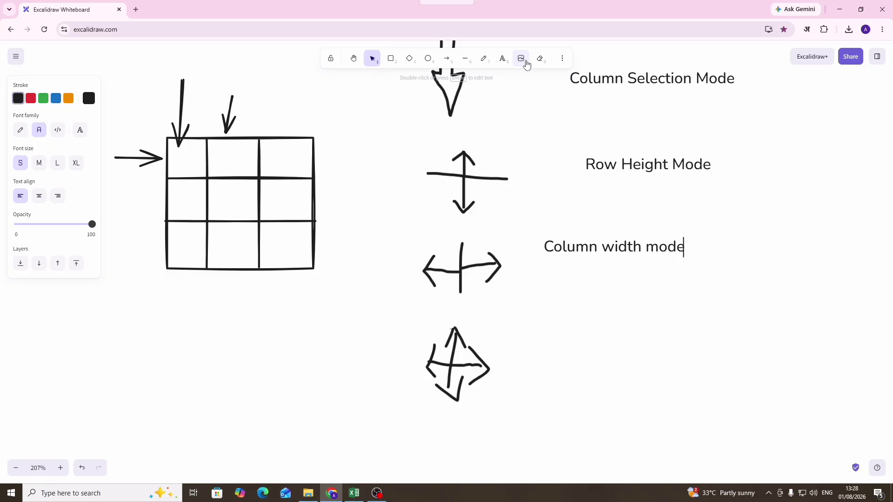
Add a text label beside the four-headed arrow drawing and make it read "Move Mode".
{"action": "left_click", "coordinate": [501, 64]}
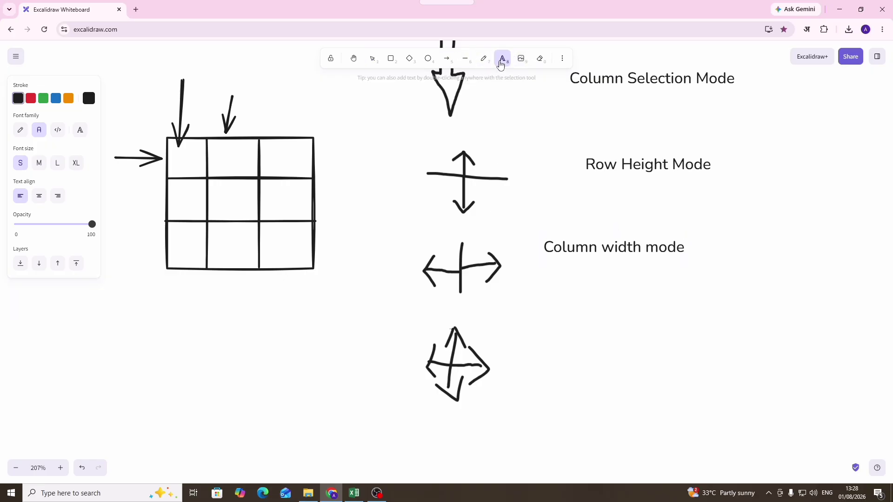
{"action": "left_click", "coordinate": [565, 332]}
{"action": "type", "text": "Ro"}
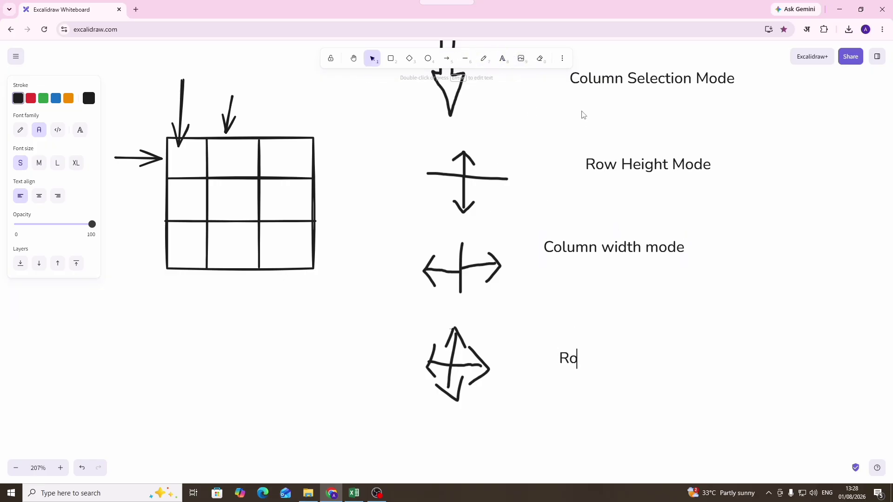
{"action": "type", "text": "w height mode"}
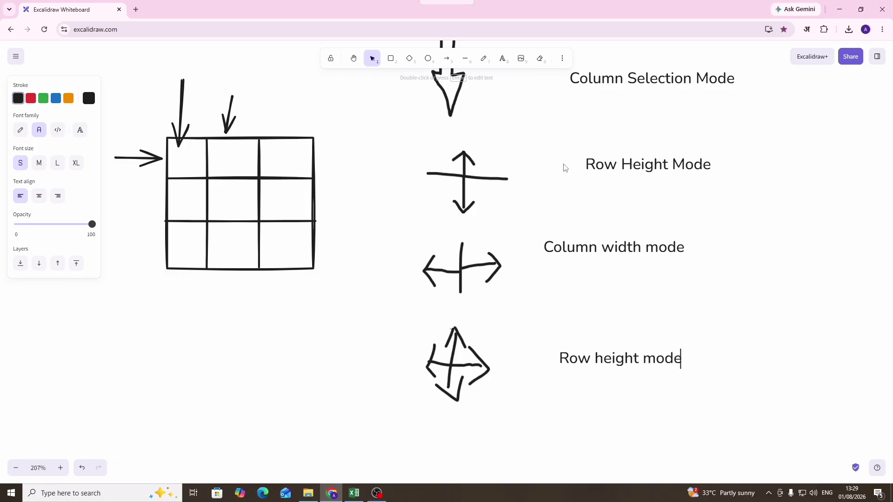
{"action": "double_click", "coordinate": [606, 358]}
{"action": "key", "text": "ctrl+a"}
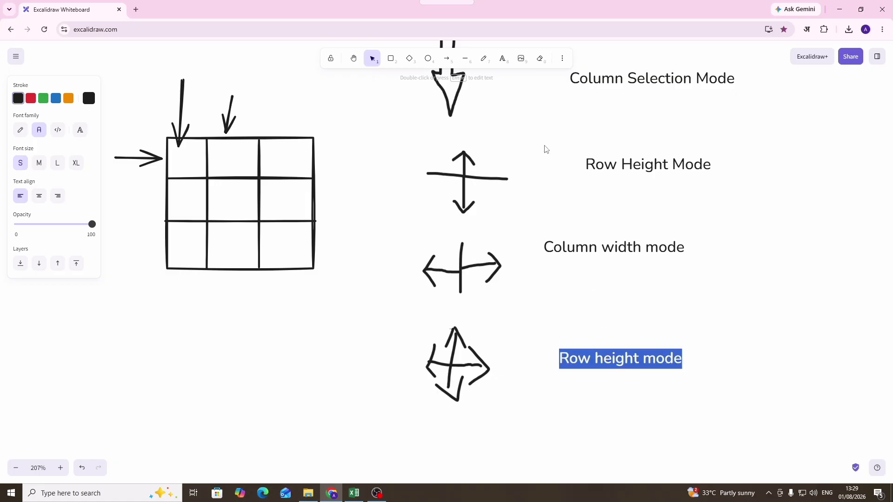
{"action": "type", "text": "Move M"}
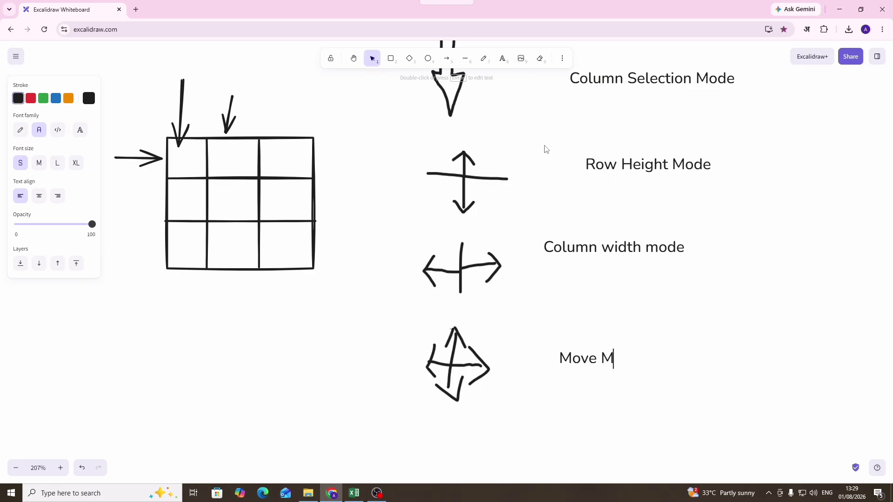
{"action": "type", "text": "ode"}
Draw a hollow plus-shaped pointer outline freehand below the four-headed arrow, about as wide as that arrow.
{"action": "scroll", "coordinate": [501, 271], "scroll_direction": "down", "scroll_amount": 3}
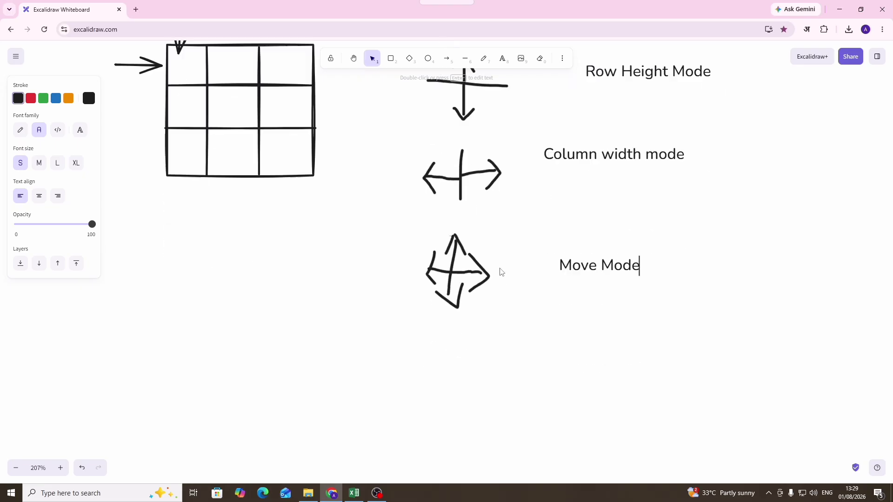
{"action": "left_click", "coordinate": [484, 58]}
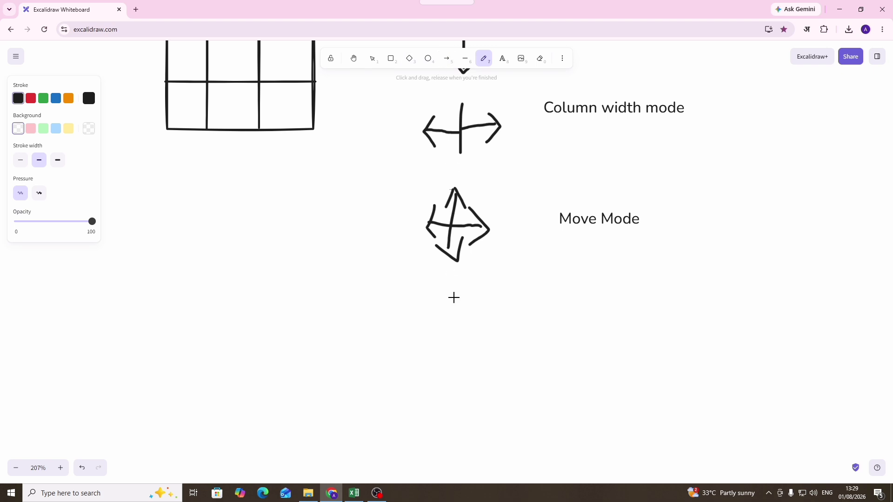
{"action": "mouse_move", "coordinate": [458, 320]}
{"action": "left_mouse_down"}
{"action": "mouse_move", "coordinate": [459, 301]}
{"action": "mouse_move", "coordinate": [442, 300]}
{"action": "mouse_move", "coordinate": [440, 321]}
{"action": "mouse_move", "coordinate": [419, 329]}
{"action": "mouse_move", "coordinate": [417, 347]}
{"action": "mouse_move", "coordinate": [438, 347]}
{"action": "mouse_move", "coordinate": [440, 378]}
{"action": "mouse_move", "coordinate": [455, 377]}
{"action": "mouse_move", "coordinate": [458, 351]}
{"action": "mouse_move", "coordinate": [480, 351]}
{"action": "mouse_move", "coordinate": [490, 322]}
{"action": "mouse_move", "coordinate": [460, 321]}
{"action": "left_mouse_up"}
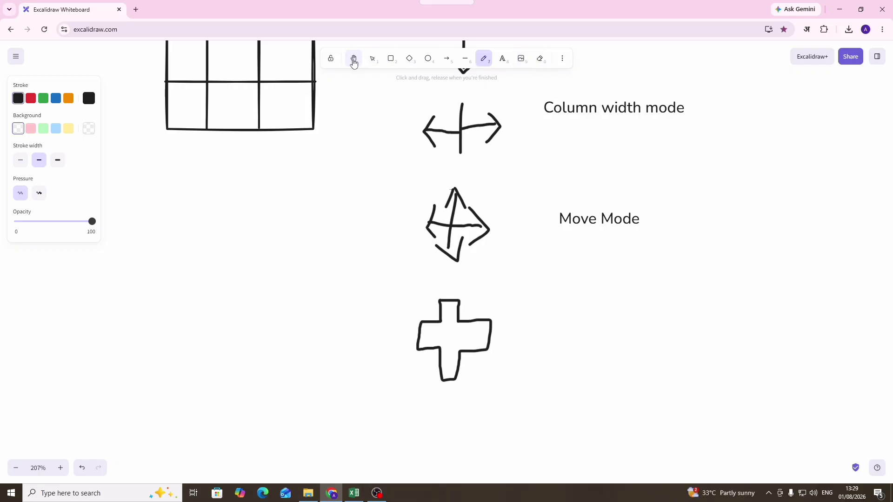
Try a red stroke on the plus-shaped outline and restore its stroke to black.
{"action": "left_click", "coordinate": [372, 60]}
{"action": "left_click", "coordinate": [457, 309]}
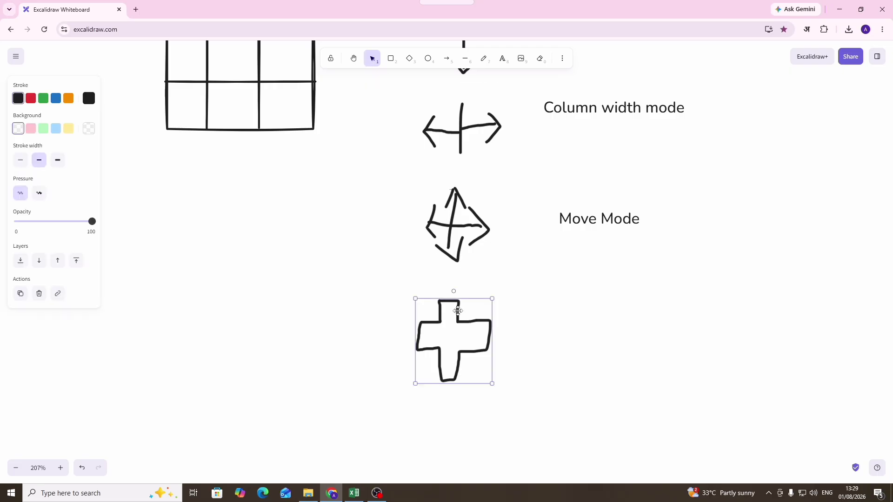
{"action": "left_click", "coordinate": [30, 98]}
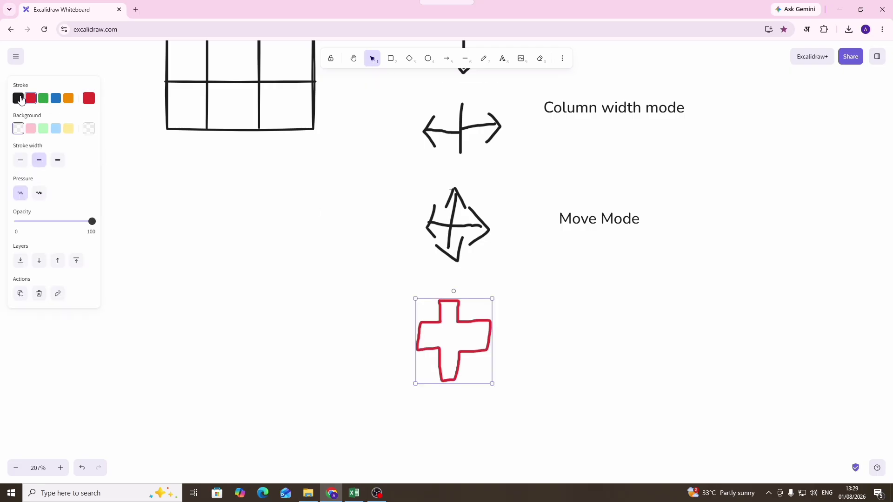
{"action": "left_click", "coordinate": [19, 98]}
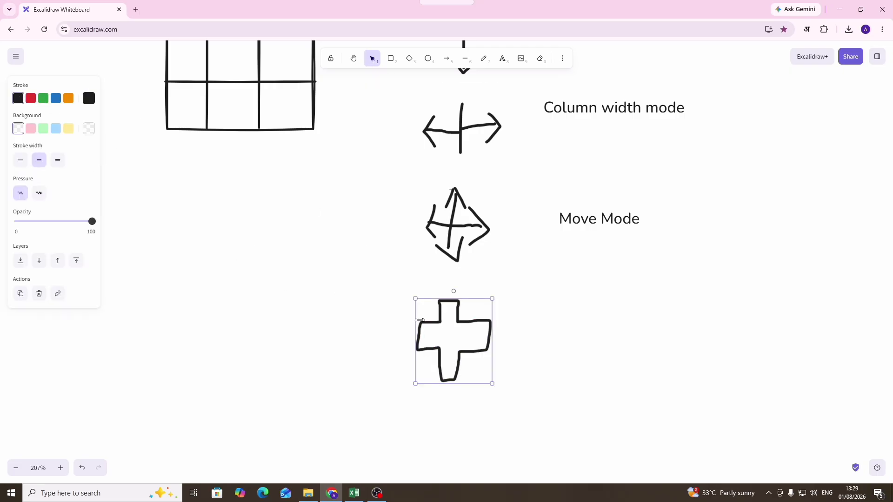
Move the plus-shaped outline slightly up and to the left below the four-headed arrow.
{"action": "left_click_drag", "start_coordinate": [448, 314], "coordinate": [447, 311]}
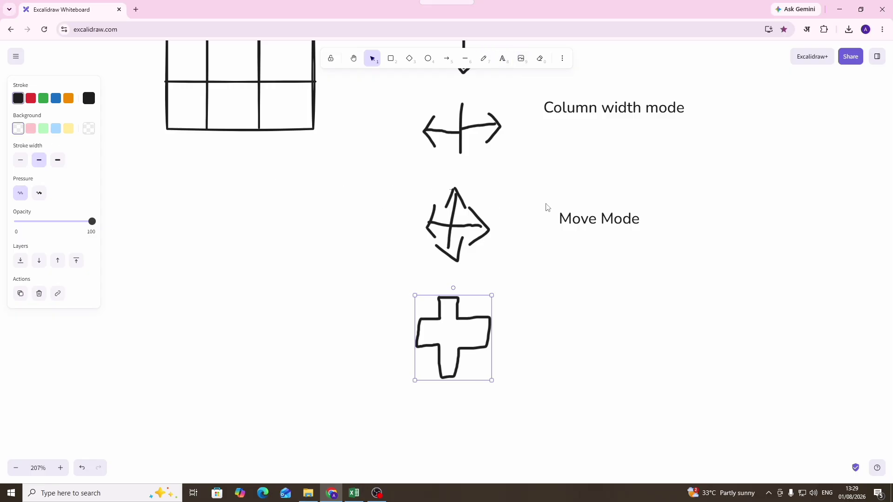
{"action": "mouse_move", "coordinate": [479, 333]}
{"action": "left_mouse_down"}
{"action": "mouse_move", "coordinate": [433, 334]}
{"action": "mouse_move", "coordinate": [448, 338]}
{"action": "left_mouse_up"}
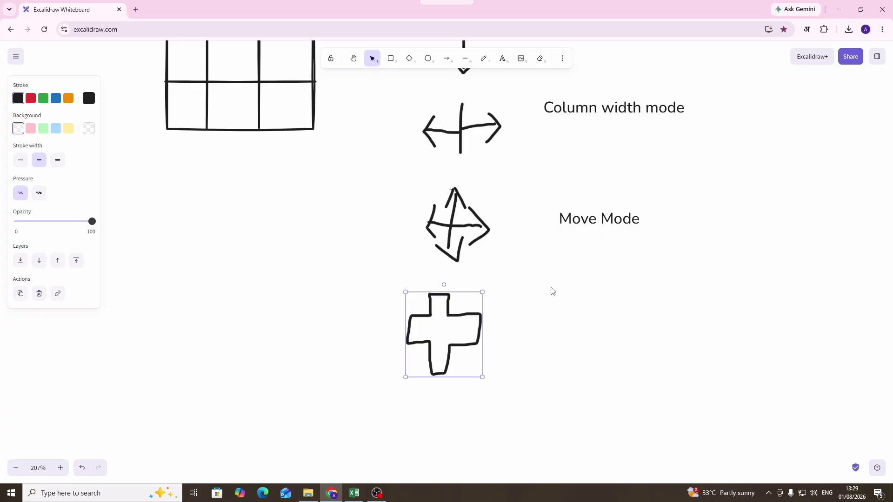
Switch to Excel, narrow column B to about three times column A's width, and reduce row 2 to just under three normal rows.
{"action": "left_click", "coordinate": [353, 492]}
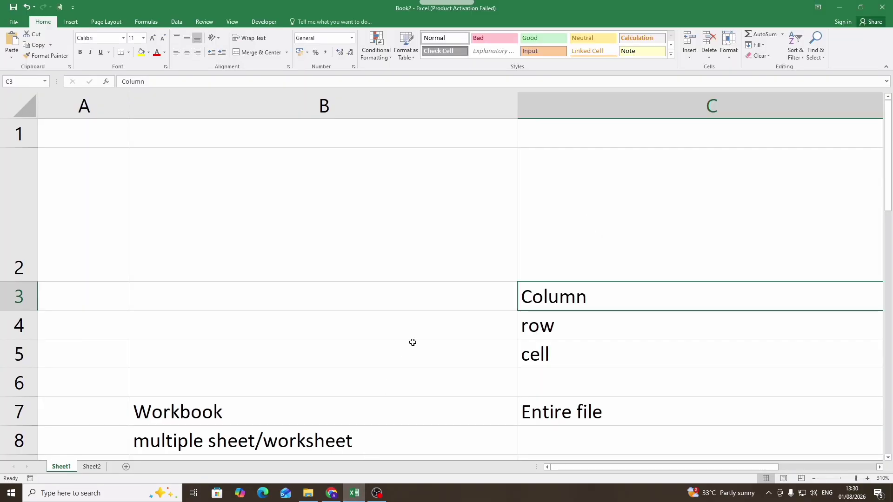
{"action": "scroll", "coordinate": [413, 335], "scroll_direction": "down", "scroll_amount": 4, "text": "ctrl"}
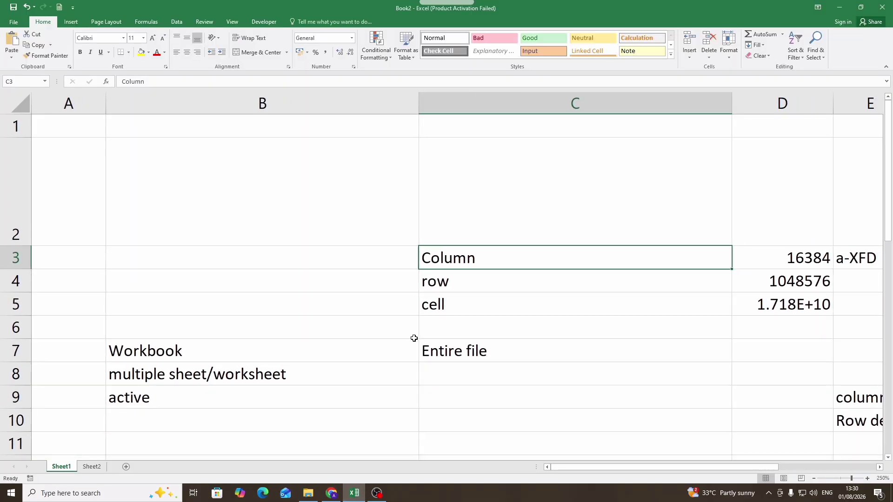
{"action": "left_click_drag", "start_coordinate": [419, 102], "coordinate": [335, 112]}
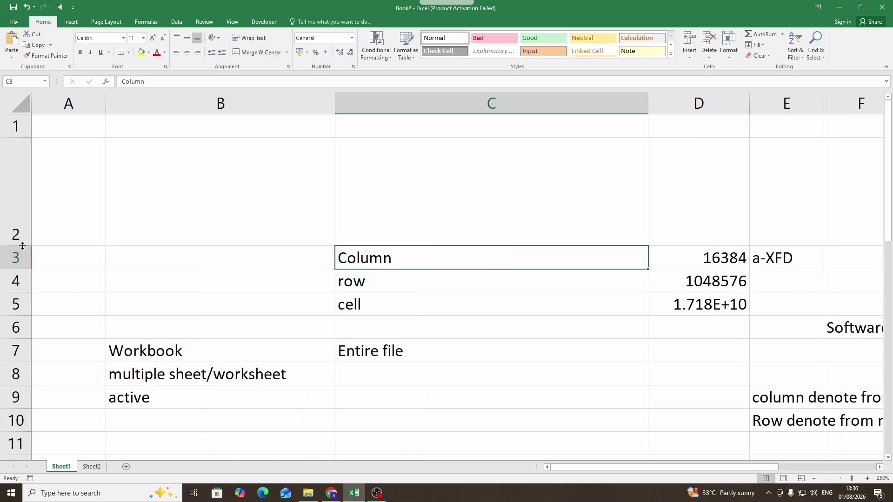
{"action": "left_click_drag", "start_coordinate": [16, 245], "coordinate": [27, 201]}
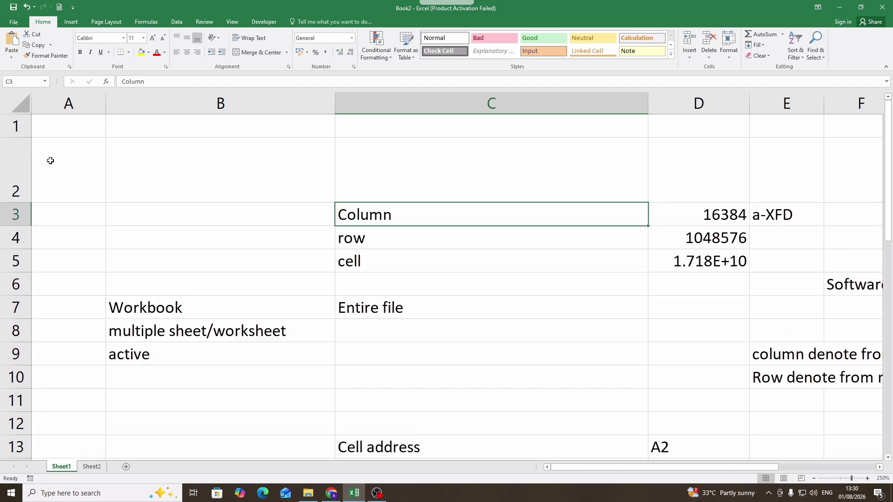
Demonstrate cell selection on B3, a block of cells across columns B and C, and cell C2.
{"action": "left_click", "coordinate": [291, 204]}
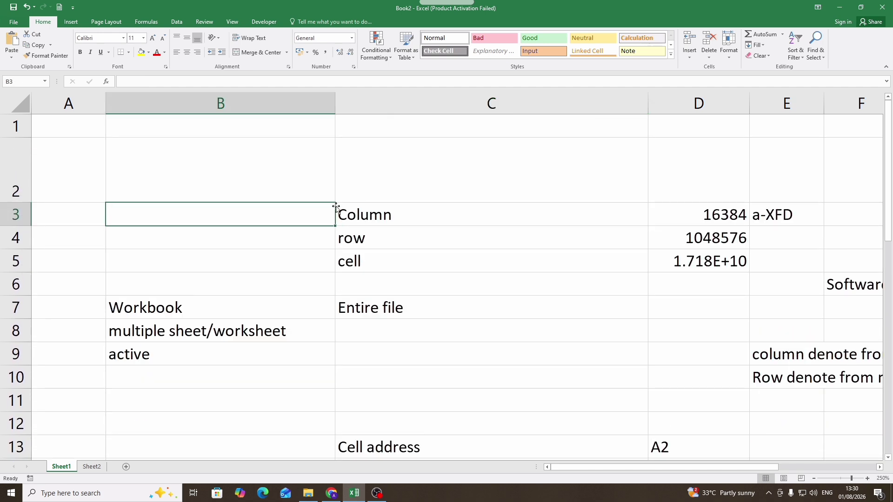
{"action": "left_click", "coordinate": [411, 167]}
{"action": "left_click_drag", "start_coordinate": [233, 146], "coordinate": [404, 353]}
{"action": "left_click", "coordinate": [402, 169]}
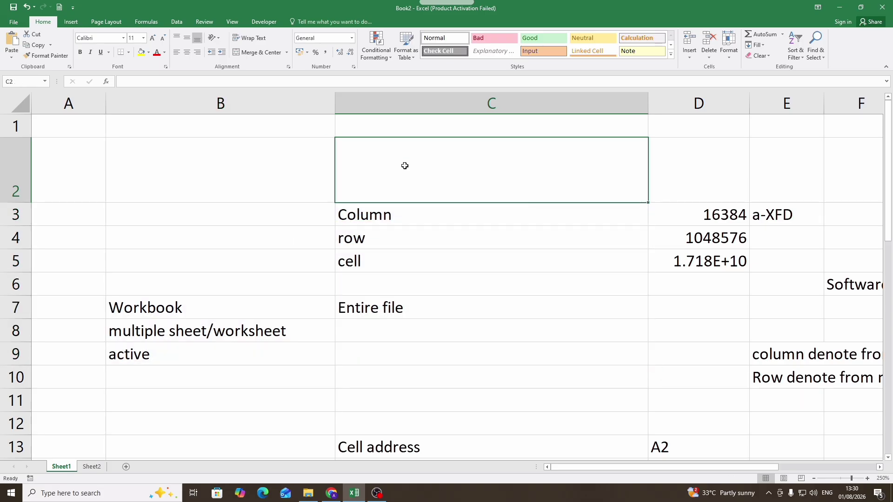
Demonstrate whole-row and whole-column selection by alternating between row 1 and column A.
{"action": "left_click", "coordinate": [16, 126]}
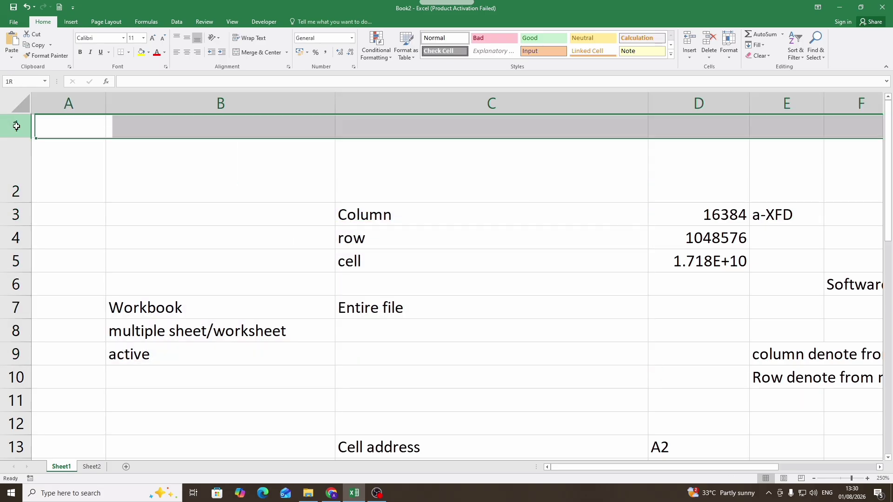
{"action": "left_click", "coordinate": [87, 104]}
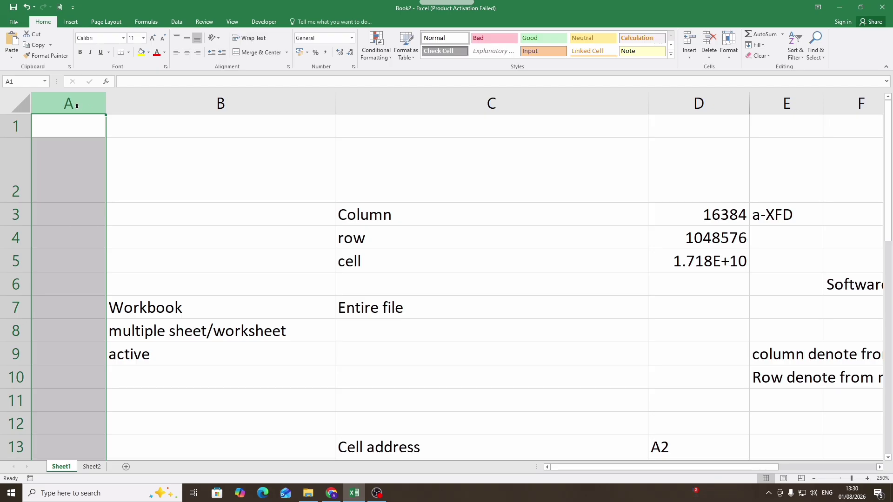
{"action": "left_click", "coordinate": [15, 124]}
{"action": "left_click", "coordinate": [49, 102]}
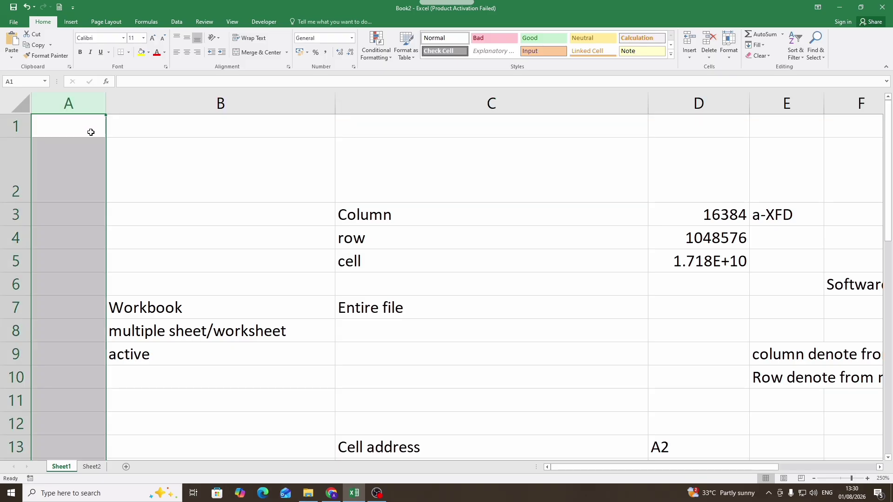
Enter the number 5 in empty cell B46, well below the existing notes.
{"action": "left_click", "coordinate": [447, 348]}
{"action": "scroll", "coordinate": [458, 330], "scroll_direction": "down", "scroll_amount": 5}
{"action": "scroll", "coordinate": [384, 288], "scroll_direction": "up", "scroll_amount": 2}
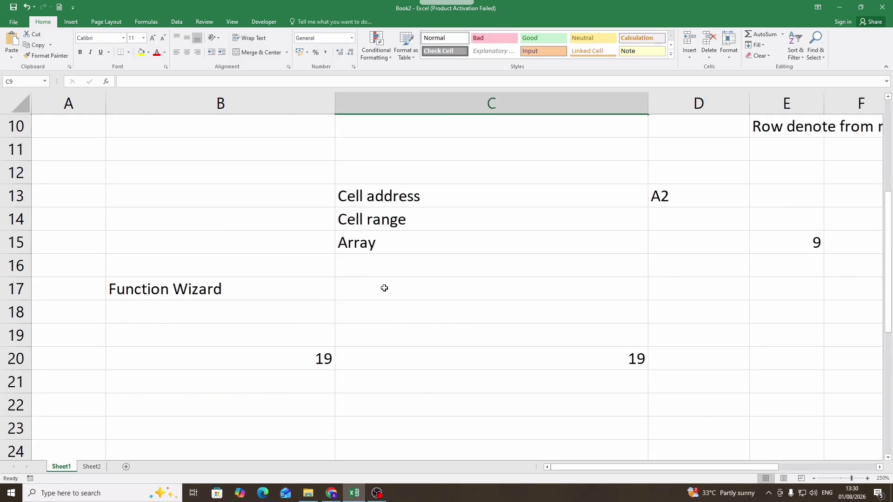
{"action": "scroll", "coordinate": [371, 245], "scroll_direction": "up", "scroll_amount": 4, "text": "ctrl"}
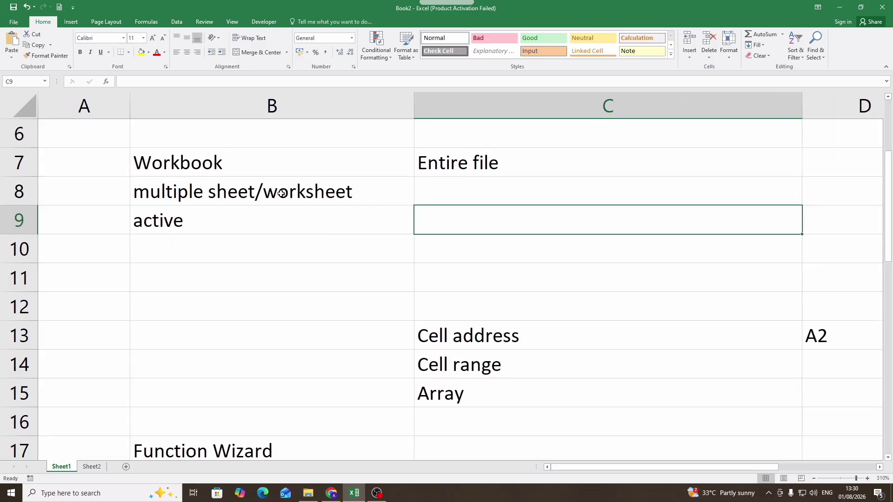
{"action": "left_click", "coordinate": [279, 191]}
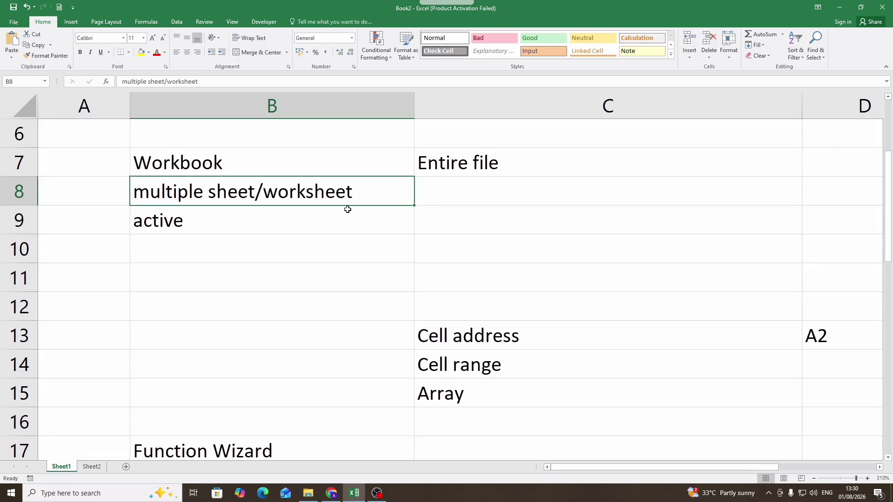
{"action": "scroll", "coordinate": [352, 233], "scroll_direction": "down", "scroll_amount": 12}
{"action": "double_click", "coordinate": [347, 249]}
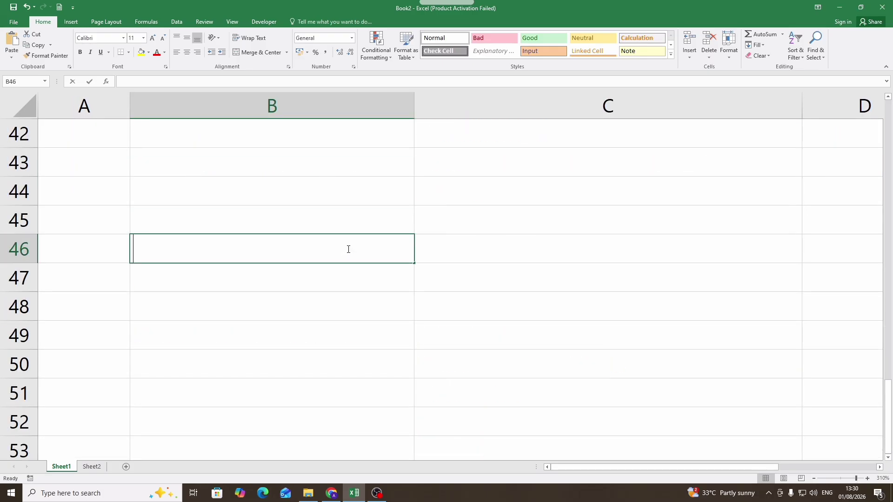
{"action": "type", "text": "5"}
{"action": "key", "text": "Return"}
Select across B46 and C46, and return the selection to the cell containing 5.
{"action": "mouse_move", "coordinate": [387, 249]}
{"action": "left_mouse_down"}
{"action": "mouse_move", "coordinate": [466, 247]}
{"action": "mouse_move", "coordinate": [500, 257]}
{"action": "left_mouse_up"}
{"action": "left_click", "coordinate": [505, 258]}
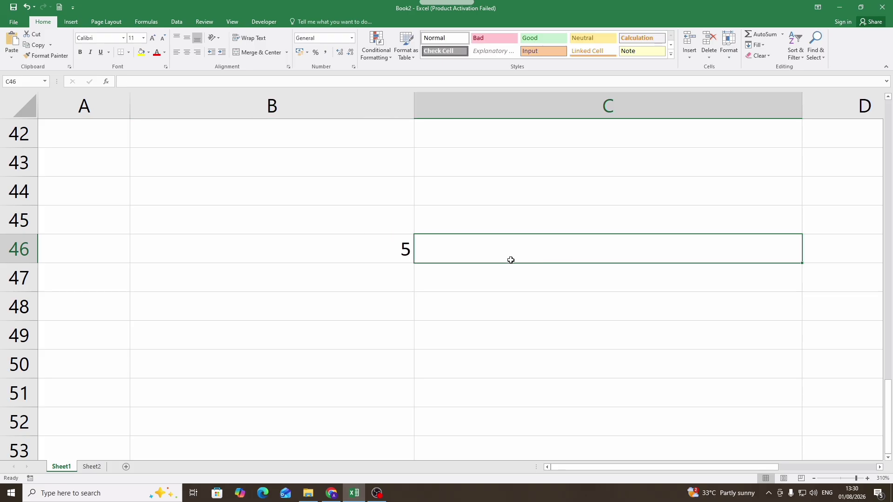
{"action": "left_click", "coordinate": [389, 246]}
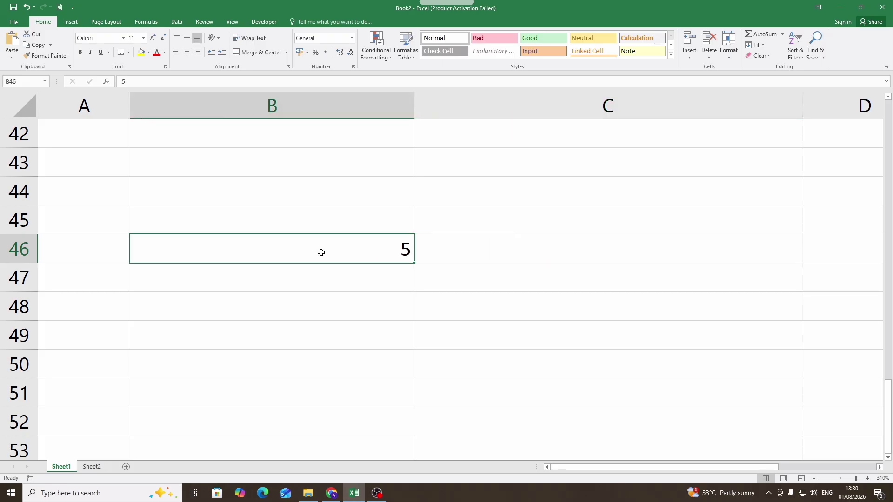